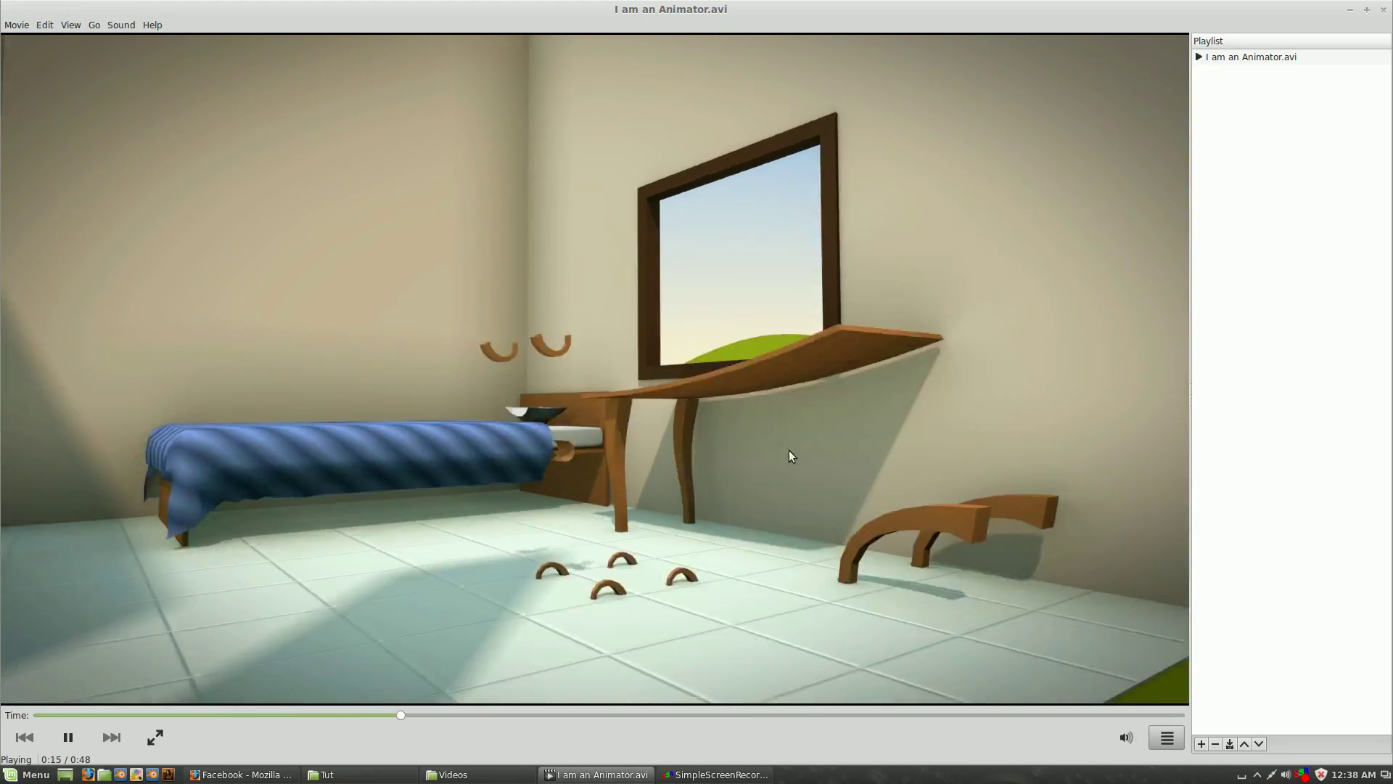
Pause the video at 0:15 on the bent-legs room scene and launch Blender.
{"action": "left_click", "coordinate": [726, 434]}
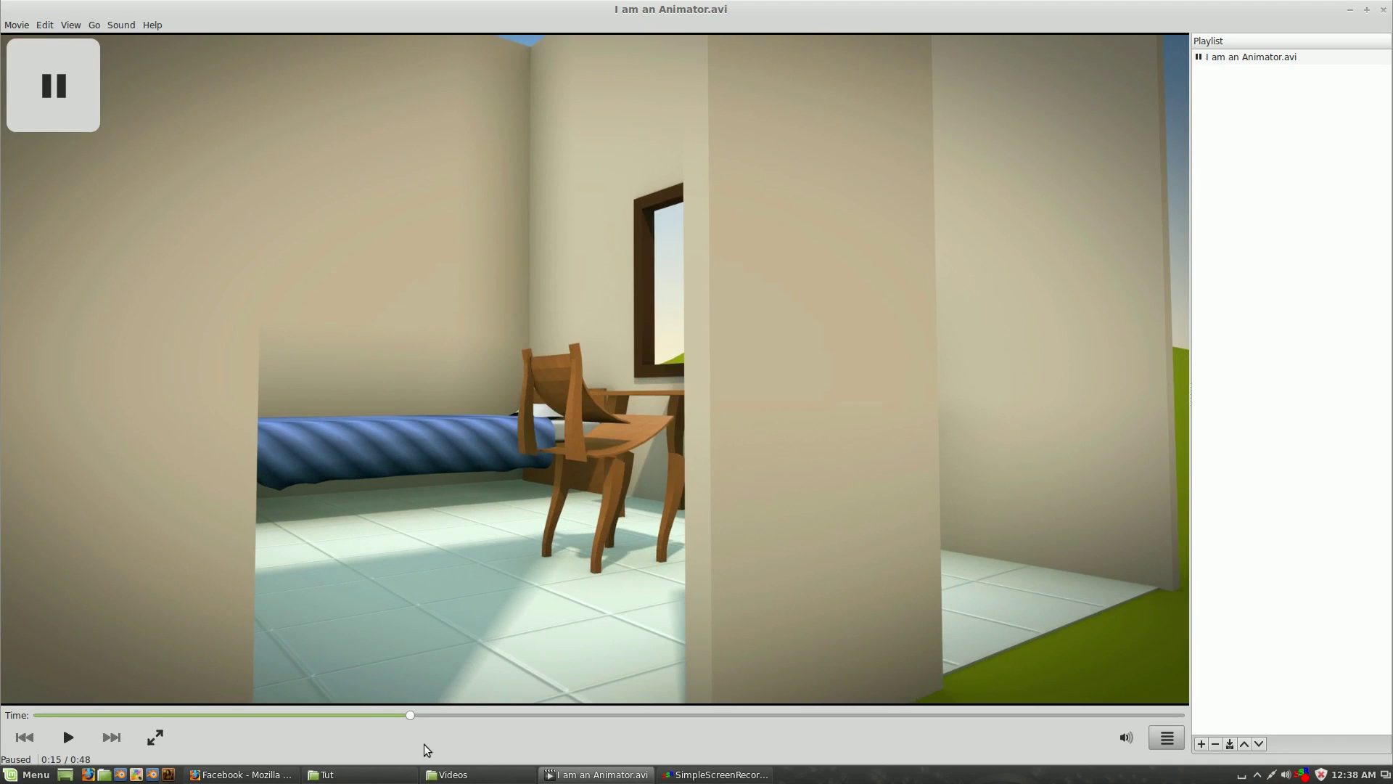
{"action": "left_click_drag", "start_coordinate": [405, 716], "coordinate": [395, 726]}
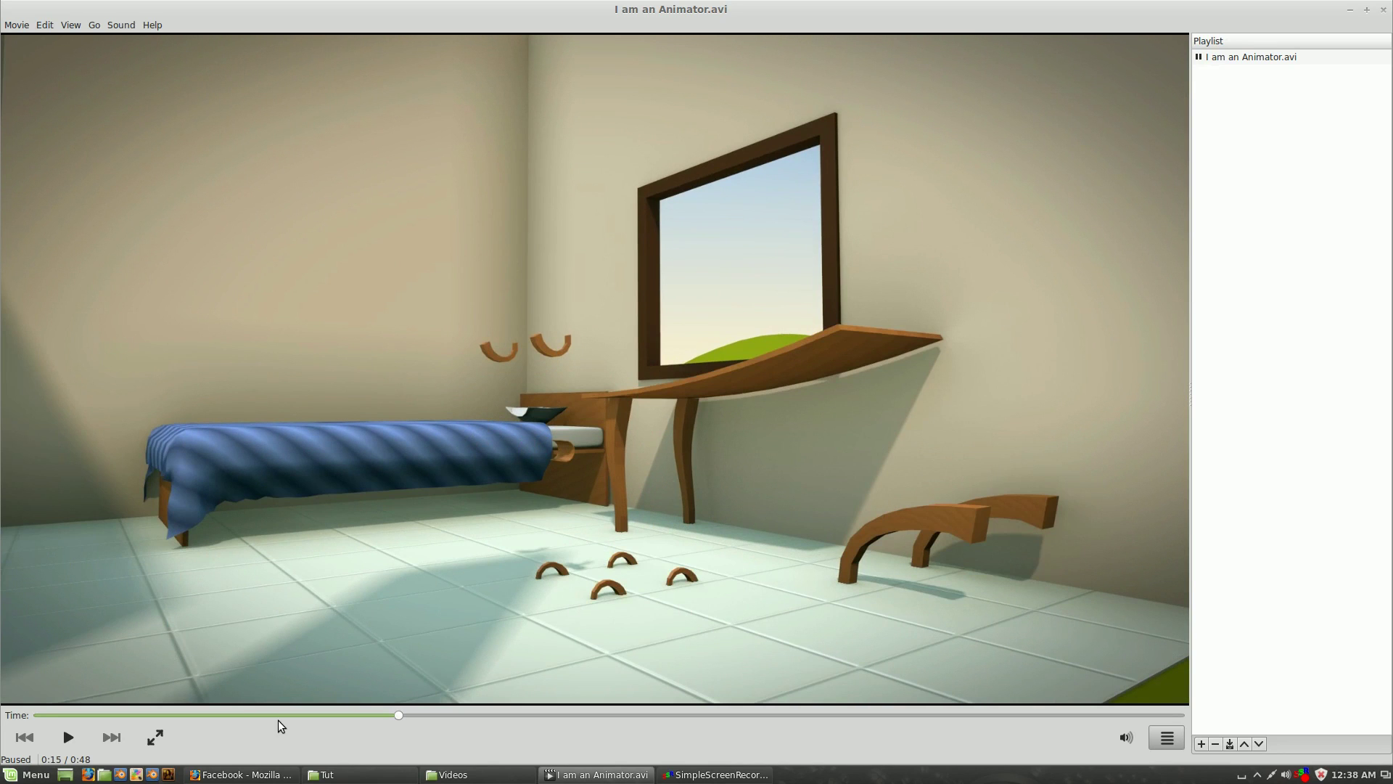
{"action": "left_click", "coordinate": [122, 774]}
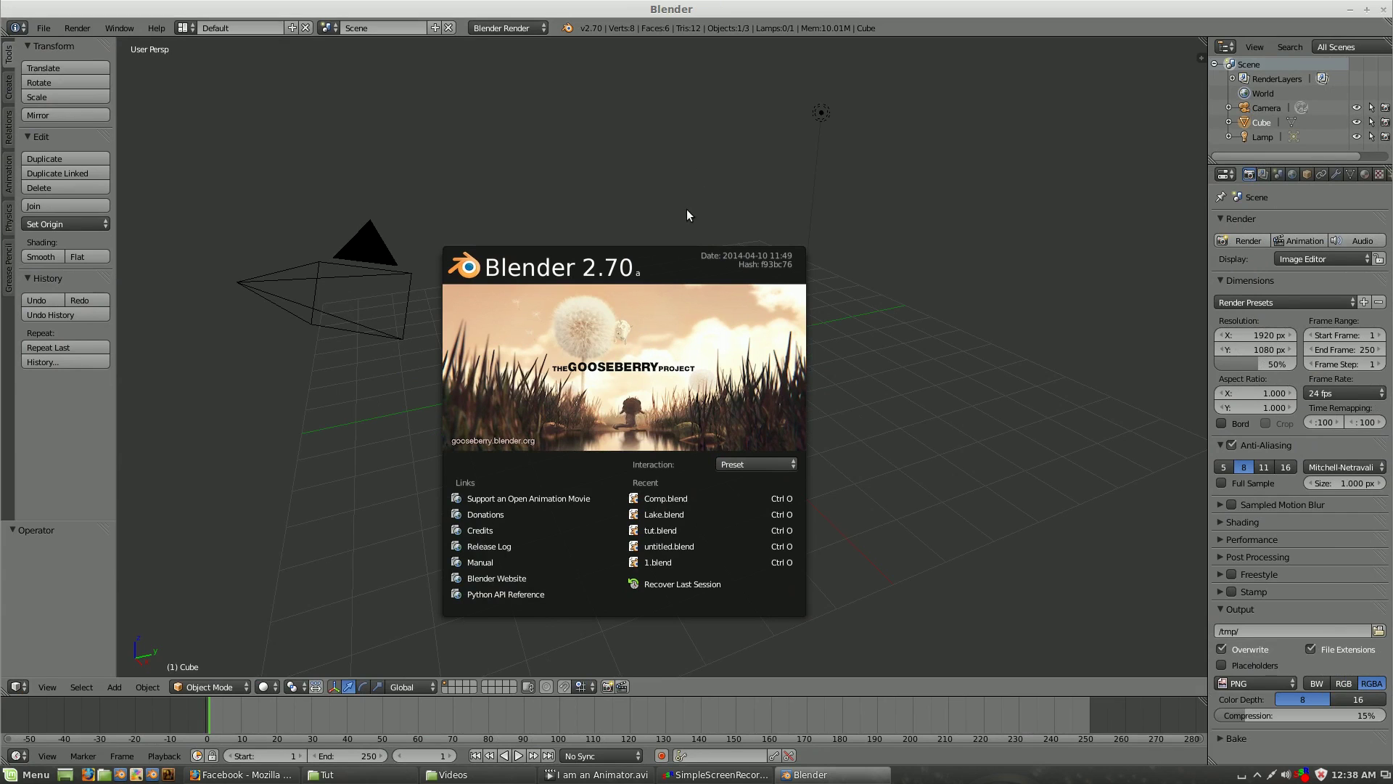
Dismiss the splash screen and switch to front orthographic view.
{"action": "left_click", "coordinate": [653, 259]}
{"action": "mouse_move", "coordinate": [662, 384]}
{"action": "middle_mouse_down"}
{"action": "mouse_move", "coordinate": [784, 383]}
{"action": "mouse_move", "coordinate": [662, 373]}
{"action": "middle_mouse_up"}
{"action": "key", "text": "KP_1"}
{"action": "key", "text": "KP_5"}
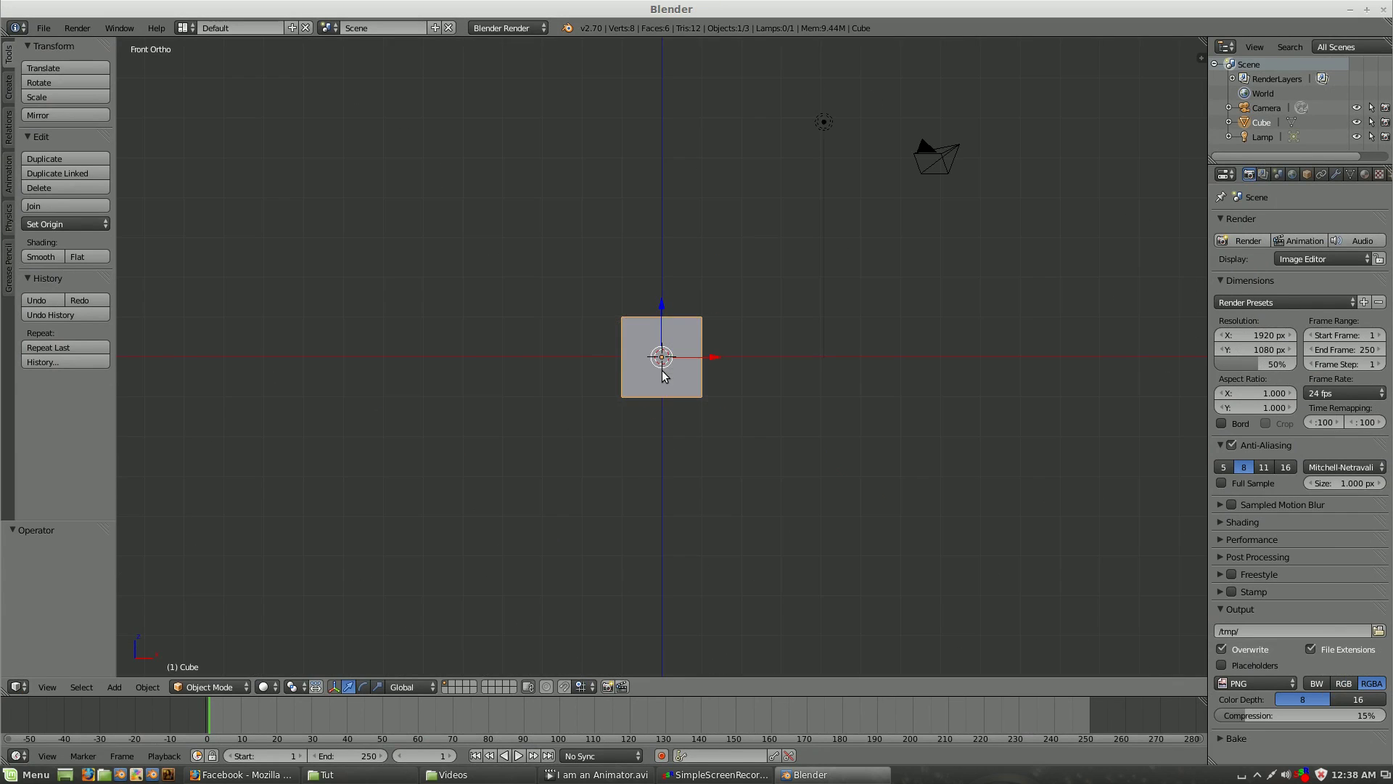
{"action": "scroll", "coordinate": [731, 346], "scroll_direction": "up", "scroll_amount": 3}
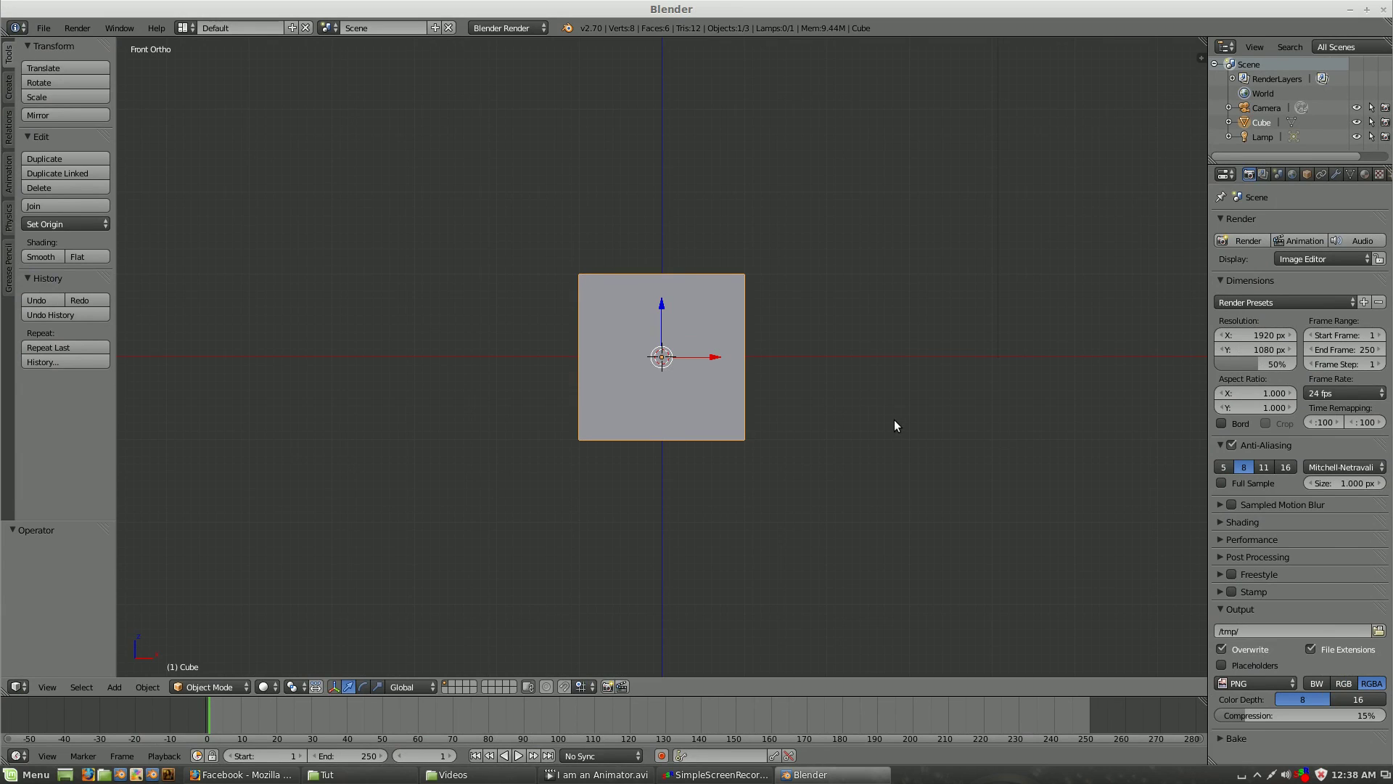
In Edit Mode, scale the cube thinner while keeping its height fixed.
{"action": "key", "text": "Tab"}
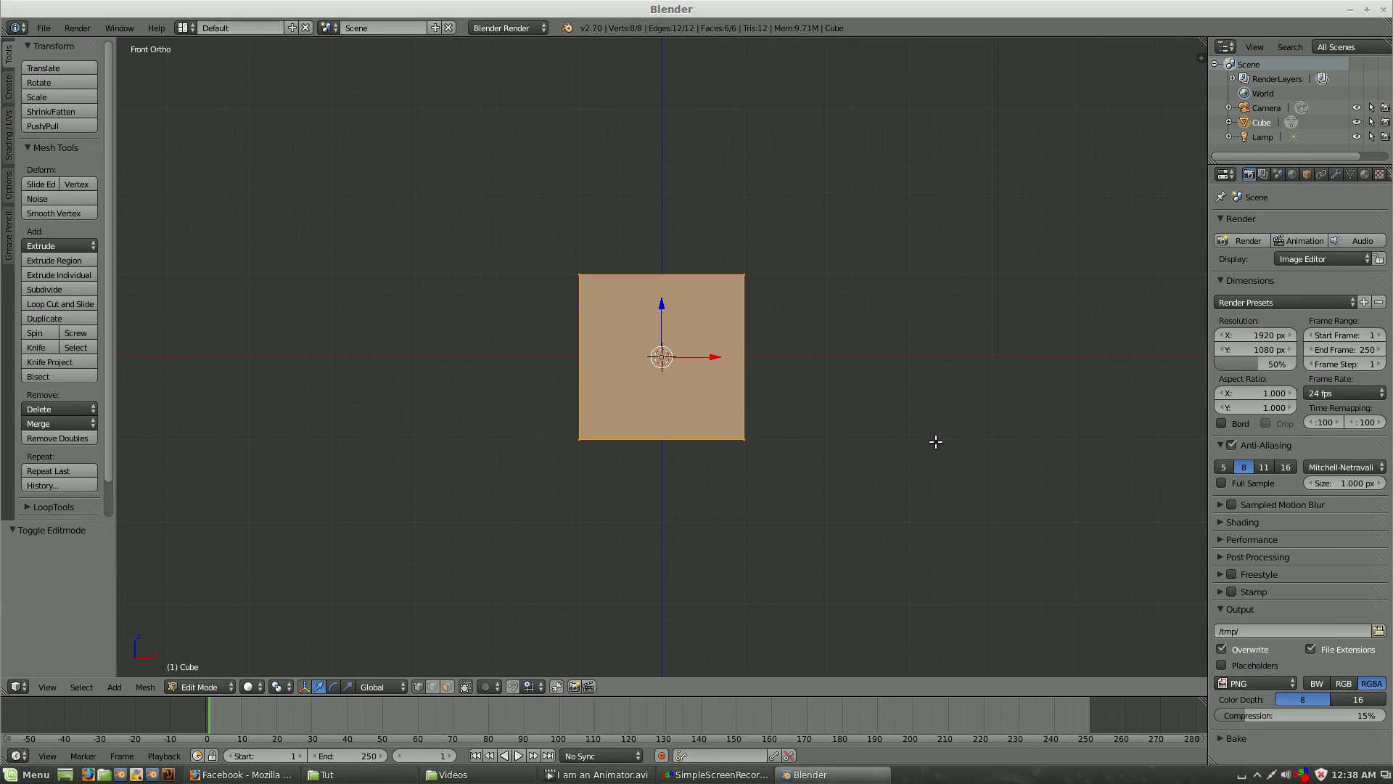
{"action": "key", "text": "s"}
{"action": "key", "text": "shift+z"}
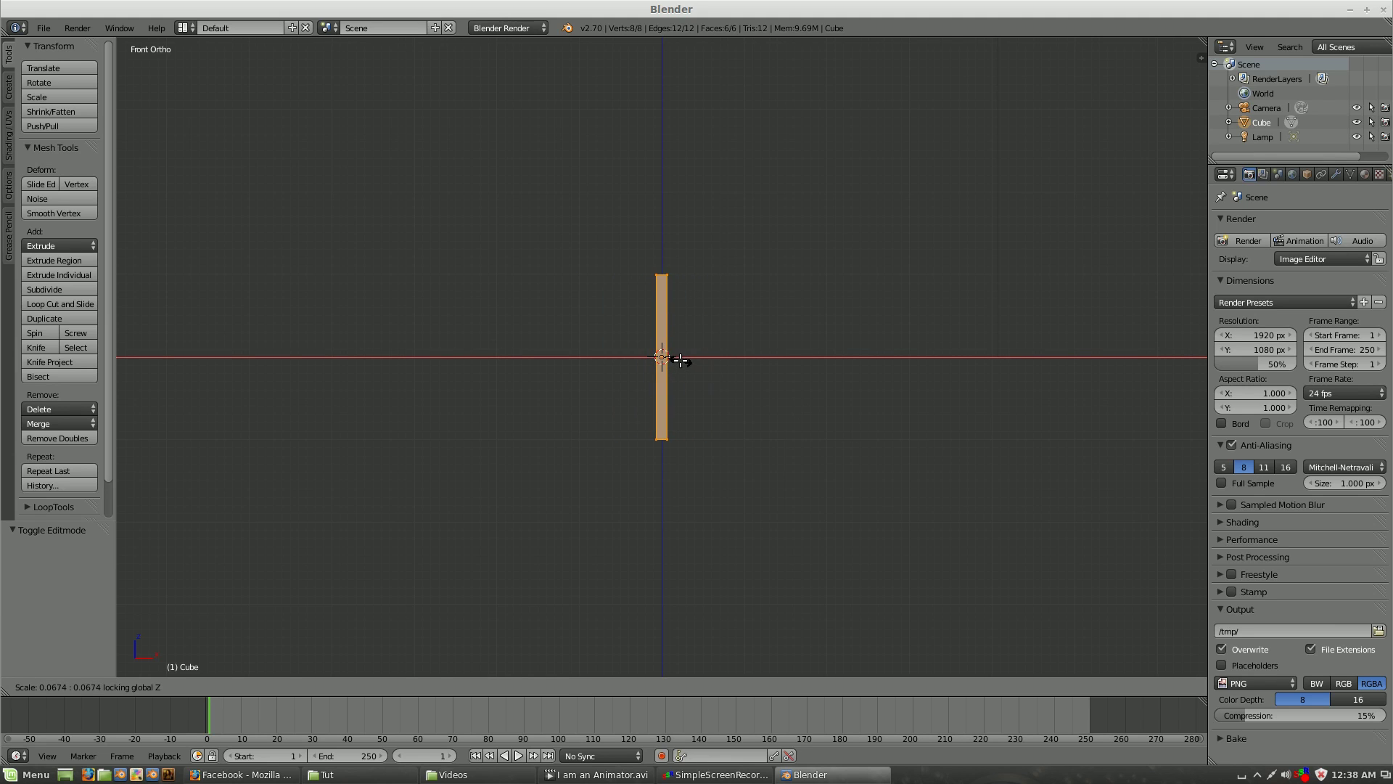
{"action": "left_click", "coordinate": [682, 360]}
{"action": "middle_click_drag", "start_coordinate": [704, 388], "coordinate": [744, 426]}
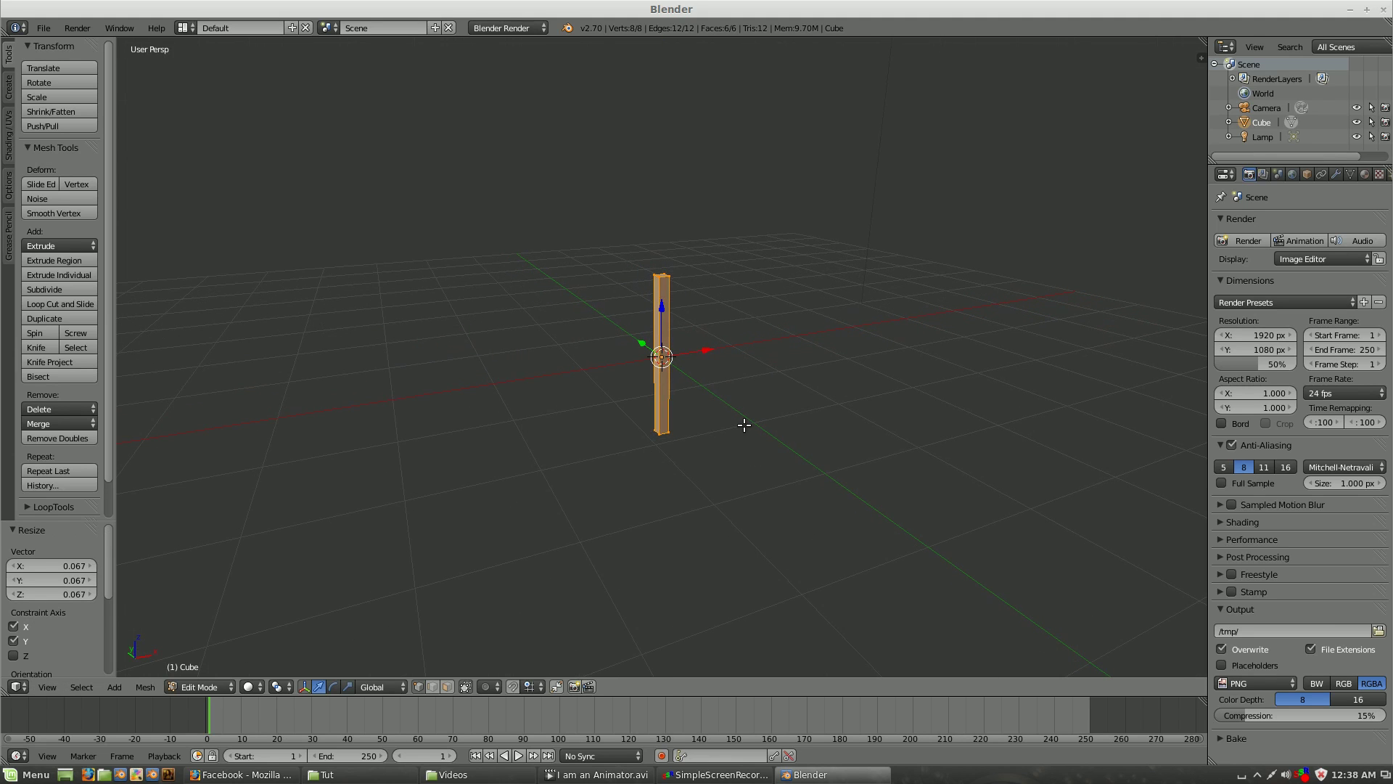
{"action": "type", "text": "g"}
{"action": "type", "text": "z1"}
Raise the bar one unit onto the grid and add nine horizontal loop cuts.
{"action": "key", "text": "Return"}
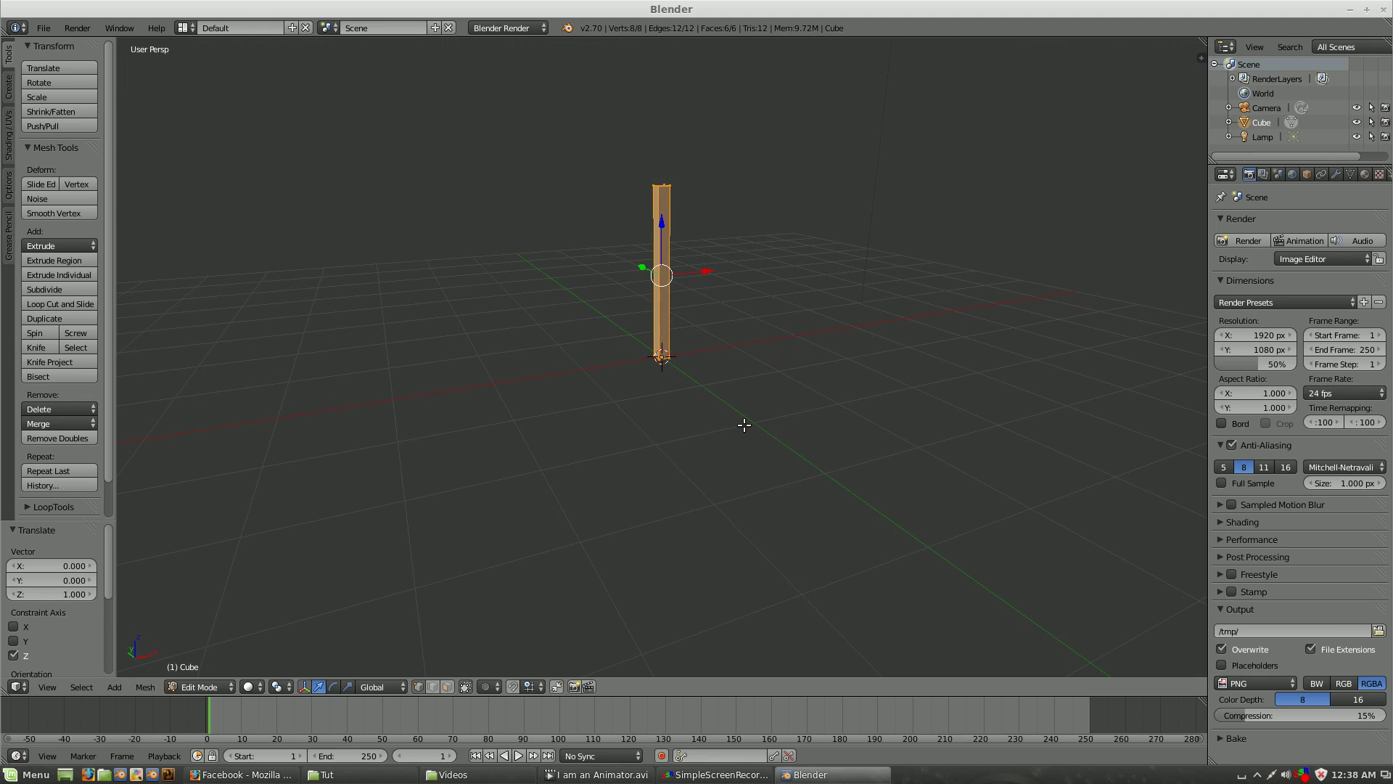
{"action": "key", "text": "ctrl+r"}
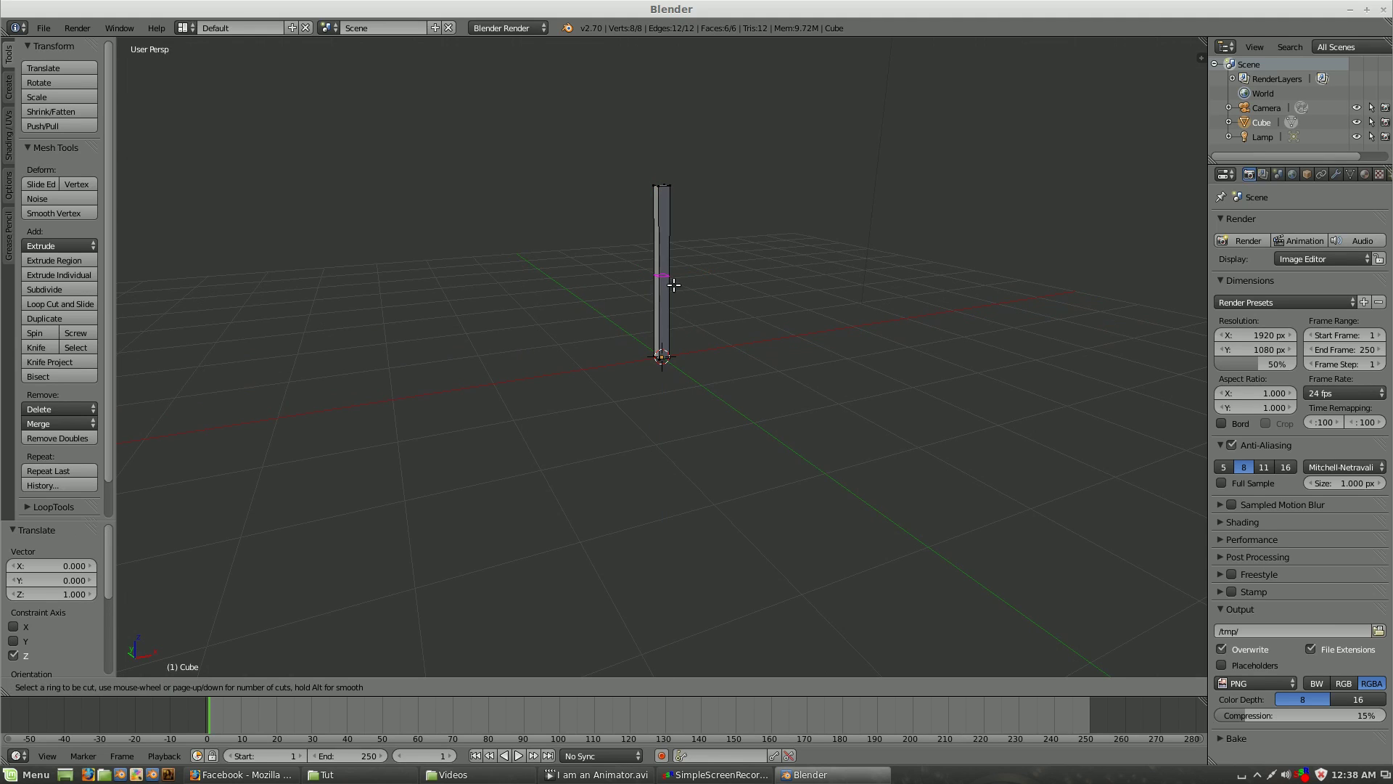
{"action": "scroll", "coordinate": [675, 284], "scroll_direction": "up", "scroll_amount": 4}
{"action": "left_click", "coordinate": [674, 284]}
Finish the loop cuts, leave Edit Mode and add a Plain Axes empty at the origin.
{"action": "right_click", "coordinate": [712, 285]}
{"action": "key", "text": "Tab"}
{"action": "scroll", "coordinate": [721, 293], "scroll_direction": "up", "scroll_amount": 3}
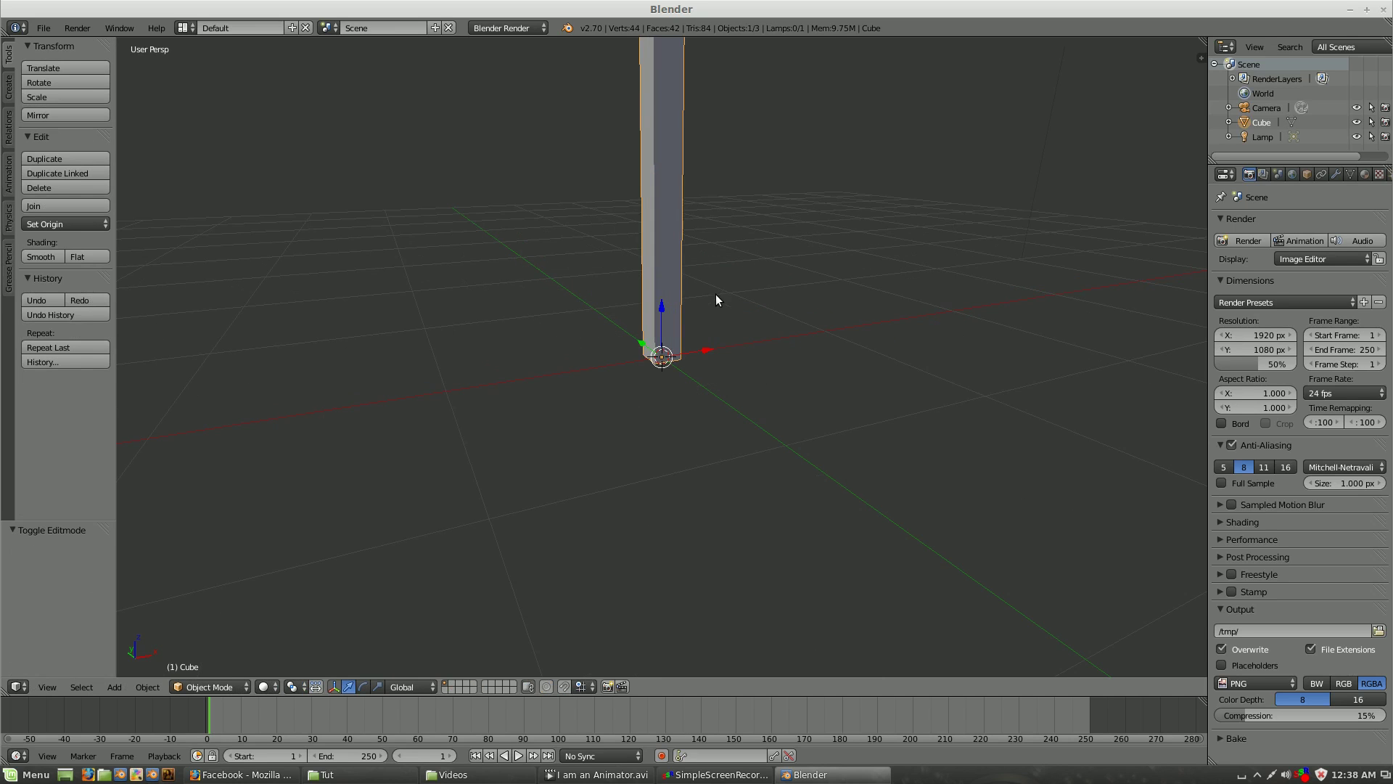
{"action": "mouse_move", "coordinate": [721, 294]}
{"action": "middle_mouse_down"}
{"action": "mouse_move", "coordinate": [733, 480]}
{"action": "mouse_move", "coordinate": [712, 477]}
{"action": "middle_mouse_up"}
{"action": "key", "text": "shift+a"}
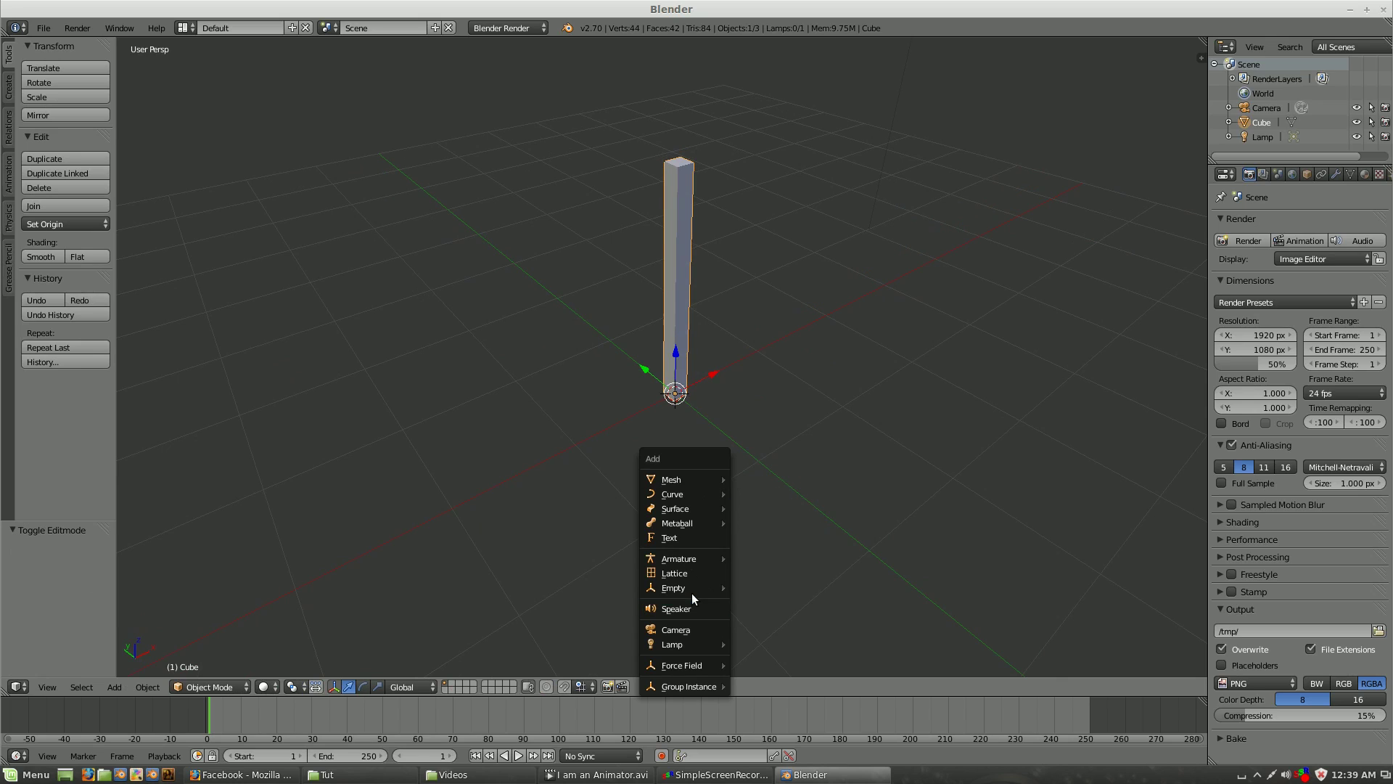
{"action": "left_click", "coordinate": [769, 588]}
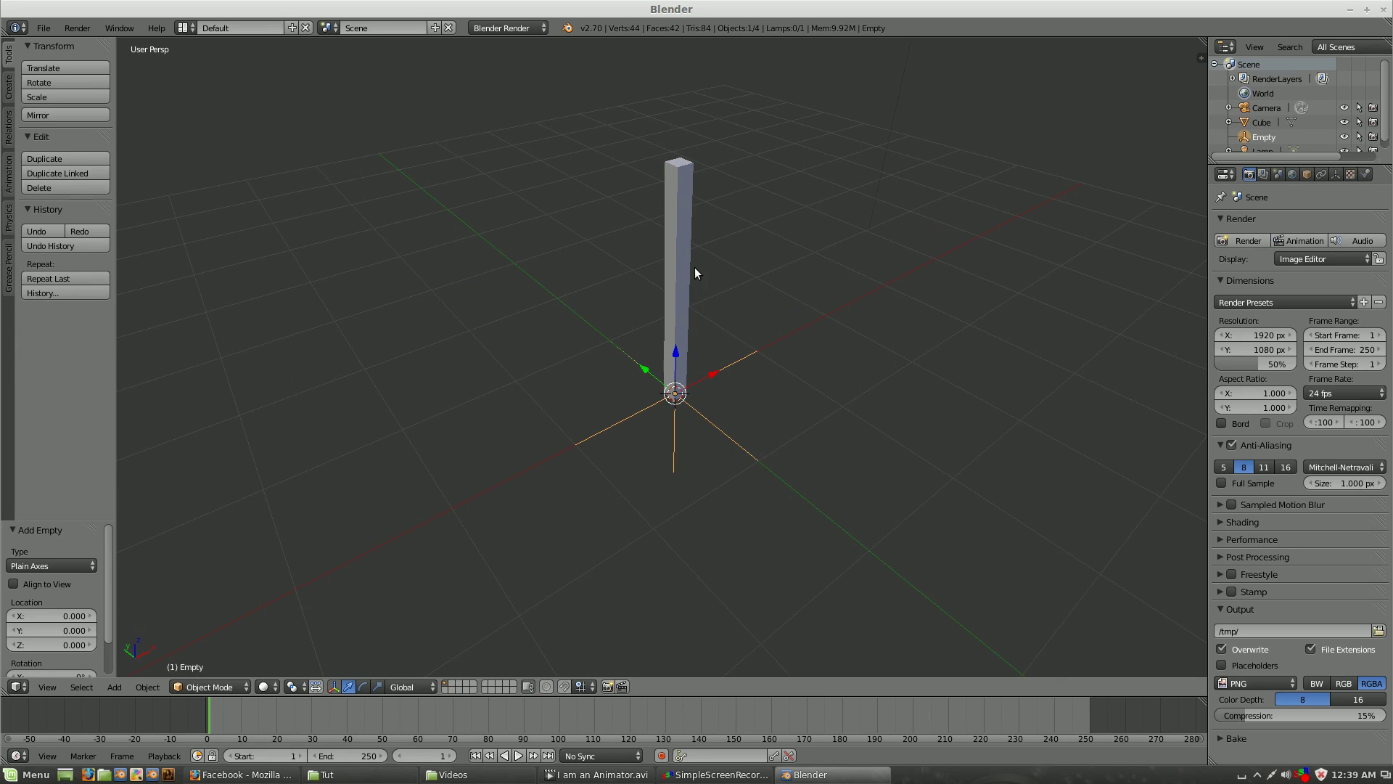
Give the bar a Simple Deform Bend modifier with the Empty as origin and adjust its angle.
{"action": "left_click", "coordinate": [1335, 173]}
{"action": "left_click", "coordinate": [1273, 223]}
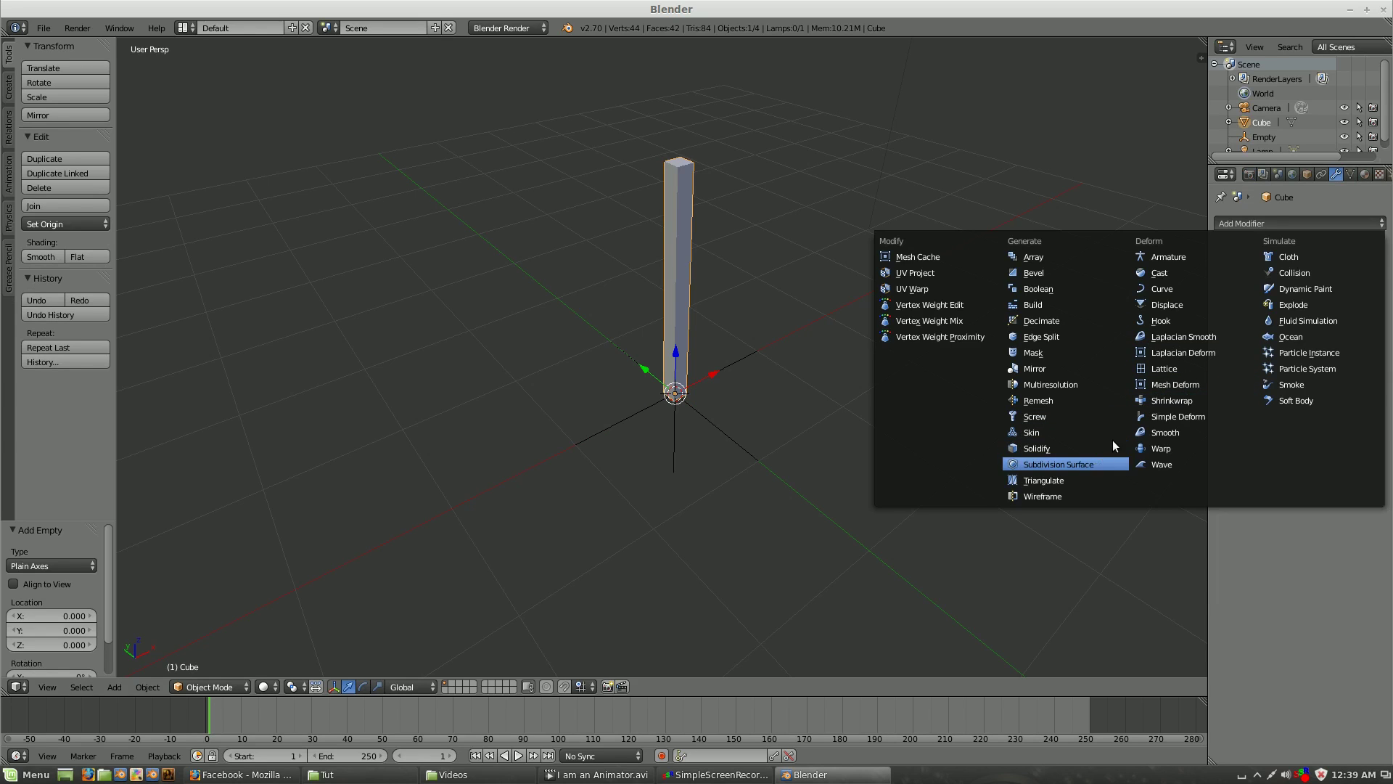
{"action": "left_click", "coordinate": [1191, 416]}
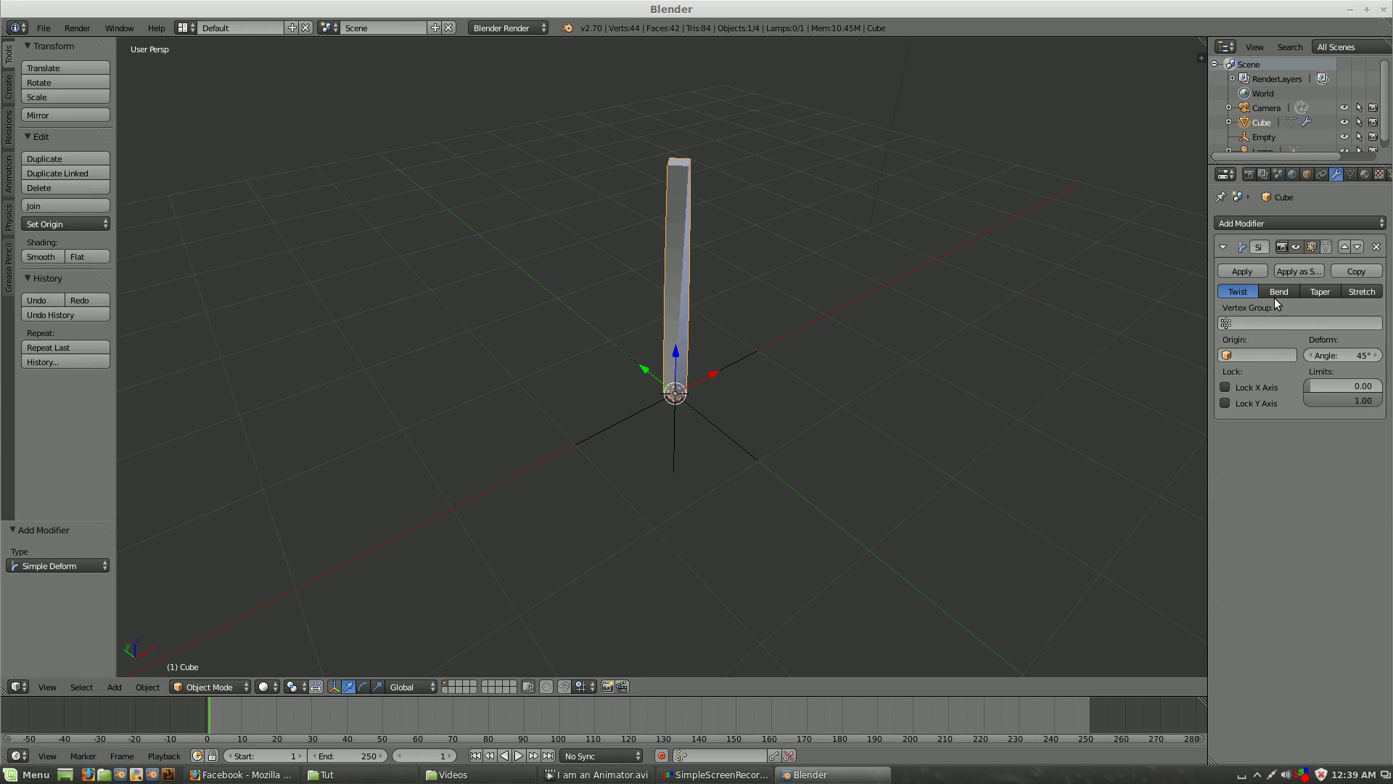
{"action": "left_click", "coordinate": [1278, 290]}
{"action": "left_click", "coordinate": [1259, 354]}
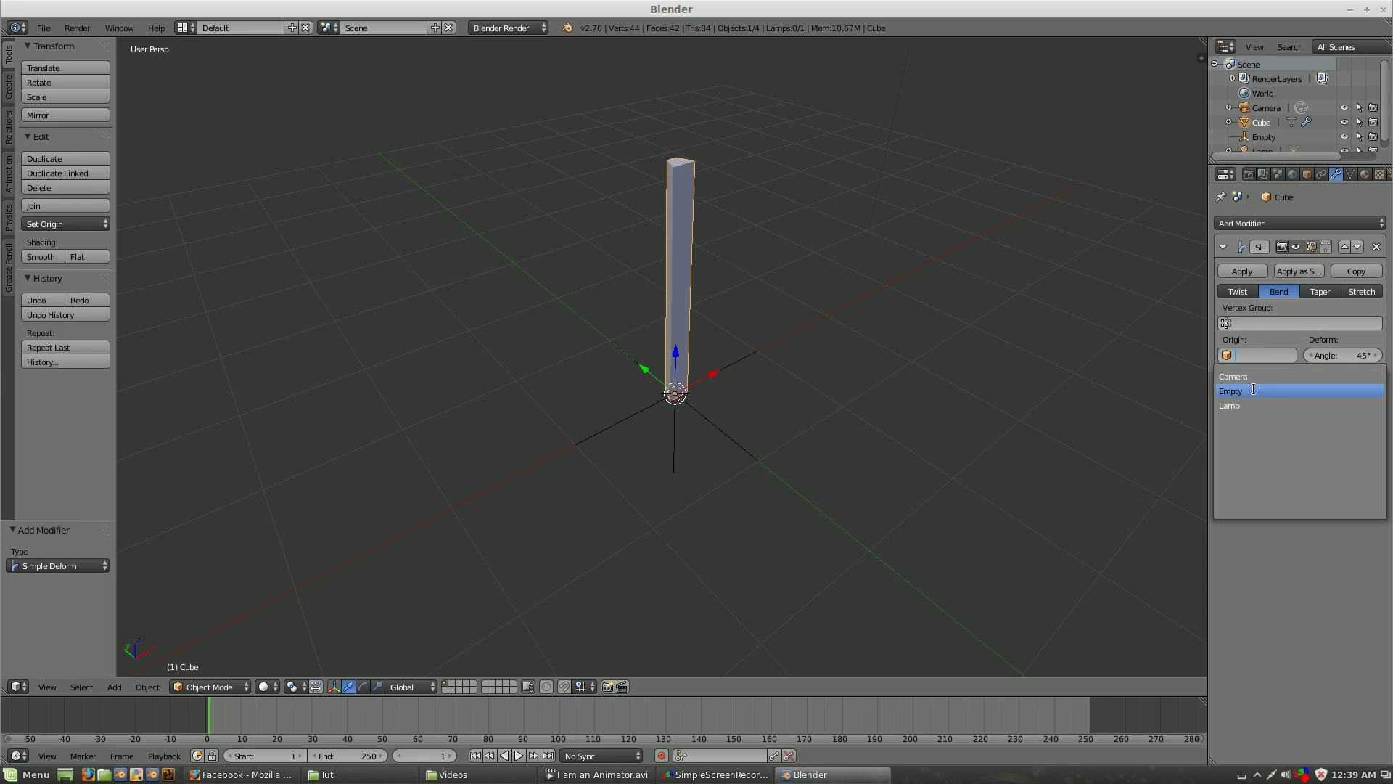
{"action": "left_click", "coordinate": [1254, 390]}
{"action": "mouse_move", "coordinate": [1342, 355]}
{"action": "left_mouse_down"}
{"action": "mouse_move", "coordinate": [1296, 354]}
{"action": "mouse_move", "coordinate": [1349, 356]}
{"action": "left_mouse_up"}
Rotate the empty 90° about the Y axis.
{"action": "right_click", "coordinate": [741, 360]}
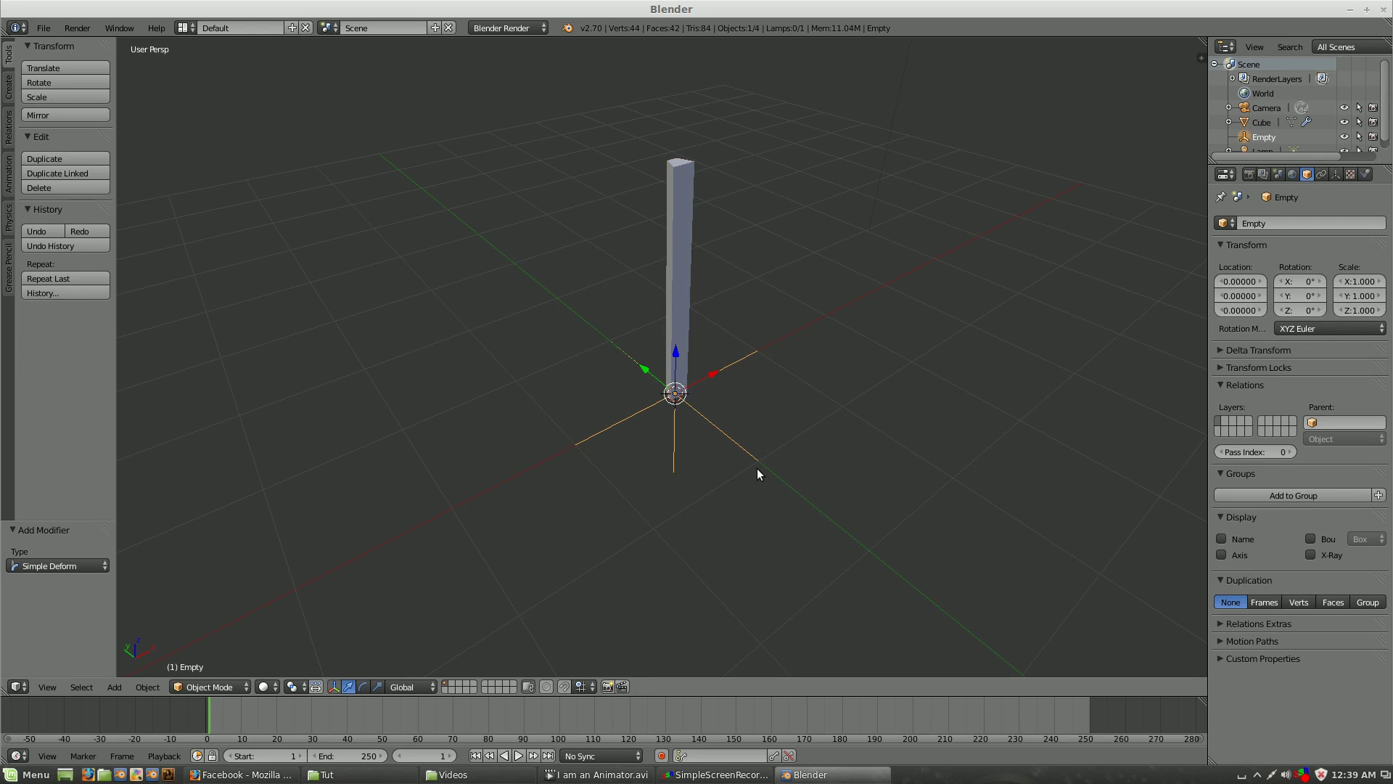
{"action": "key", "text": "r"}
{"action": "key", "text": "y"}
{"action": "key", "text": "9"}
{"action": "key", "text": "0"}
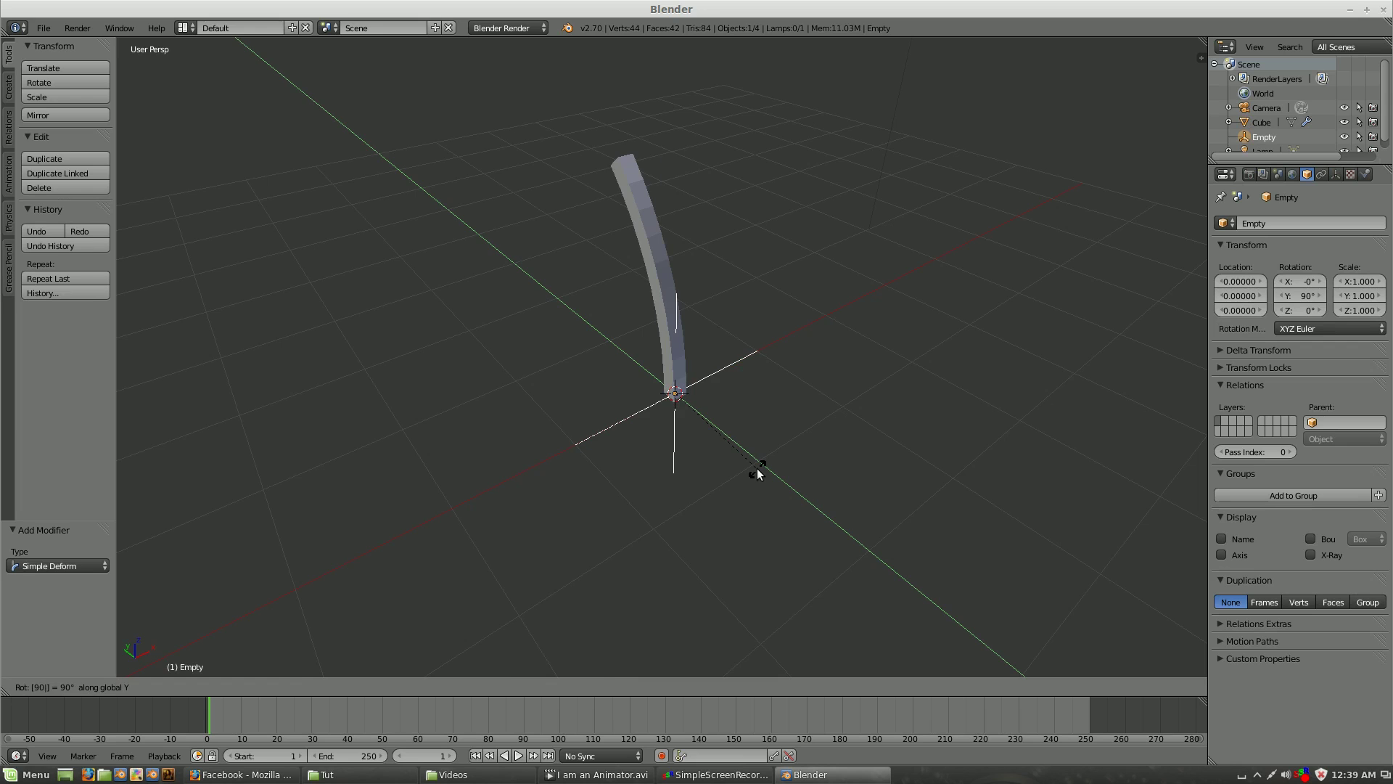
{"action": "key", "text": "Return"}
Reselect the bar and raise its bend angle to 346°.
{"action": "mouse_move", "coordinate": [773, 477]}
{"action": "middle_mouse_down"}
{"action": "mouse_move", "coordinate": [561, 465]}
{"action": "mouse_move", "coordinate": [669, 449]}
{"action": "middle_mouse_up"}
{"action": "right_click", "coordinate": [670, 279]}
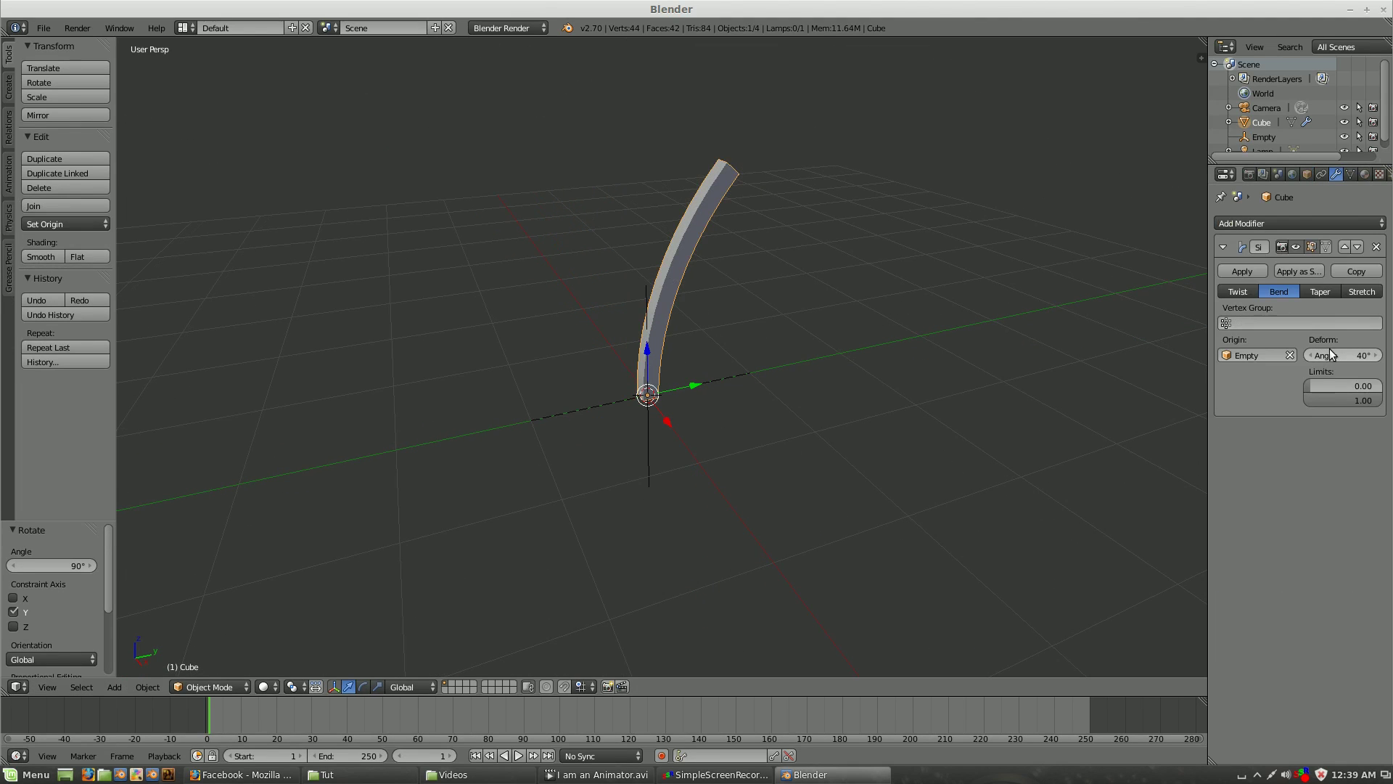
{"action": "mouse_move", "coordinate": [1344, 356]}
{"action": "left_mouse_down"}
{"action": "mouse_move", "coordinate": [1374, 356]}
{"action": "mouse_move", "coordinate": [1311, 355]}
{"action": "mouse_move", "coordinate": [1361, 355]}
{"action": "left_mouse_up"}
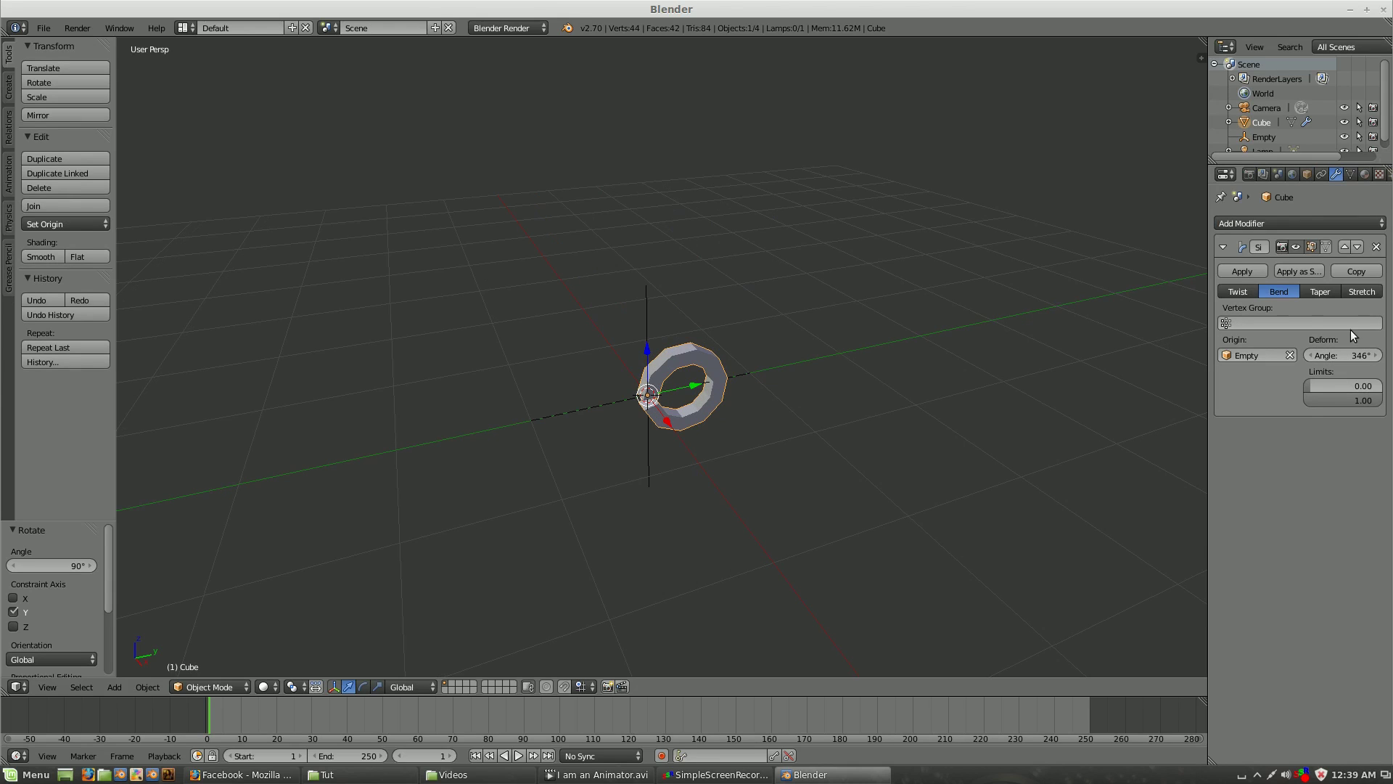
Keyframe the 346° bend angle, then keyframe a 0° angle at frame 15.
{"action": "key", "text": "i"}
{"action": "left_click", "coordinate": [258, 713]}
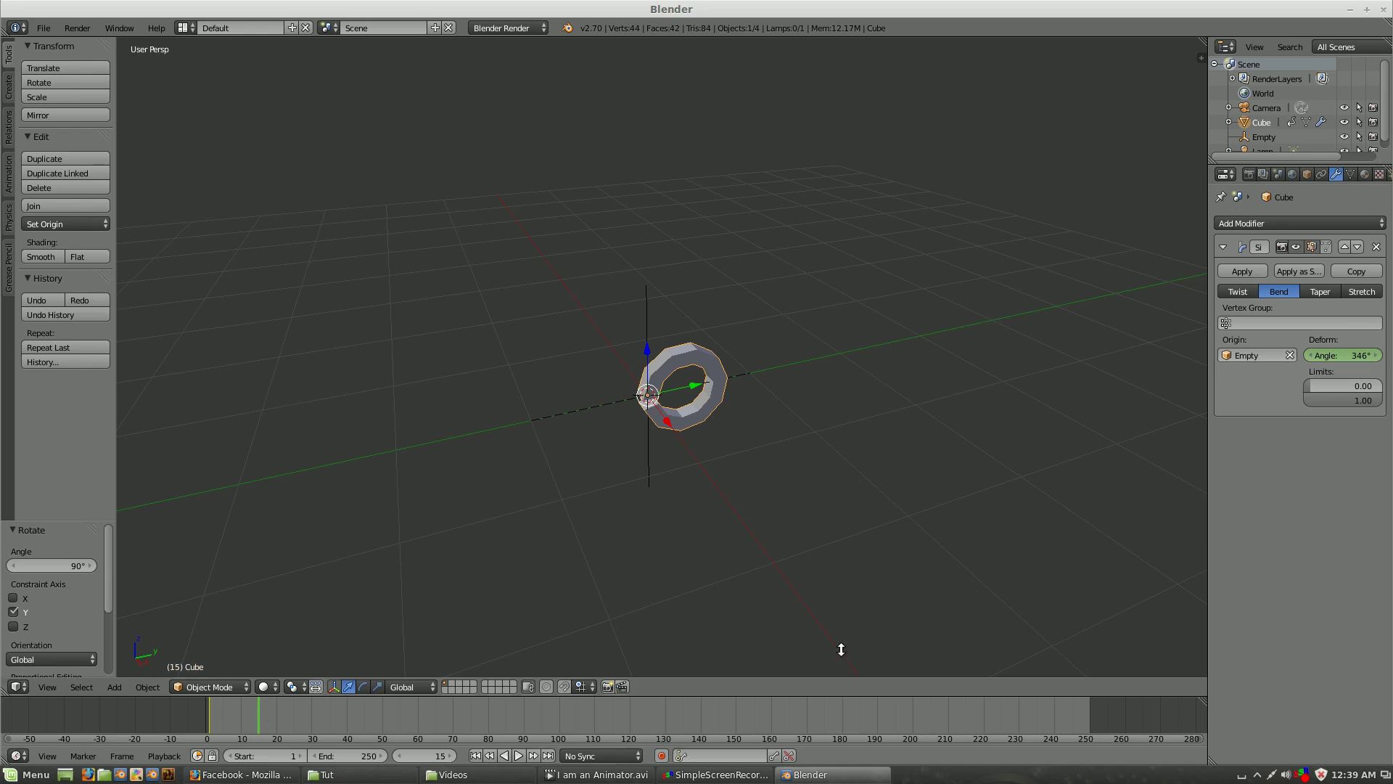
{"action": "type", "text": "0"}
{"action": "key", "text": "Return"}
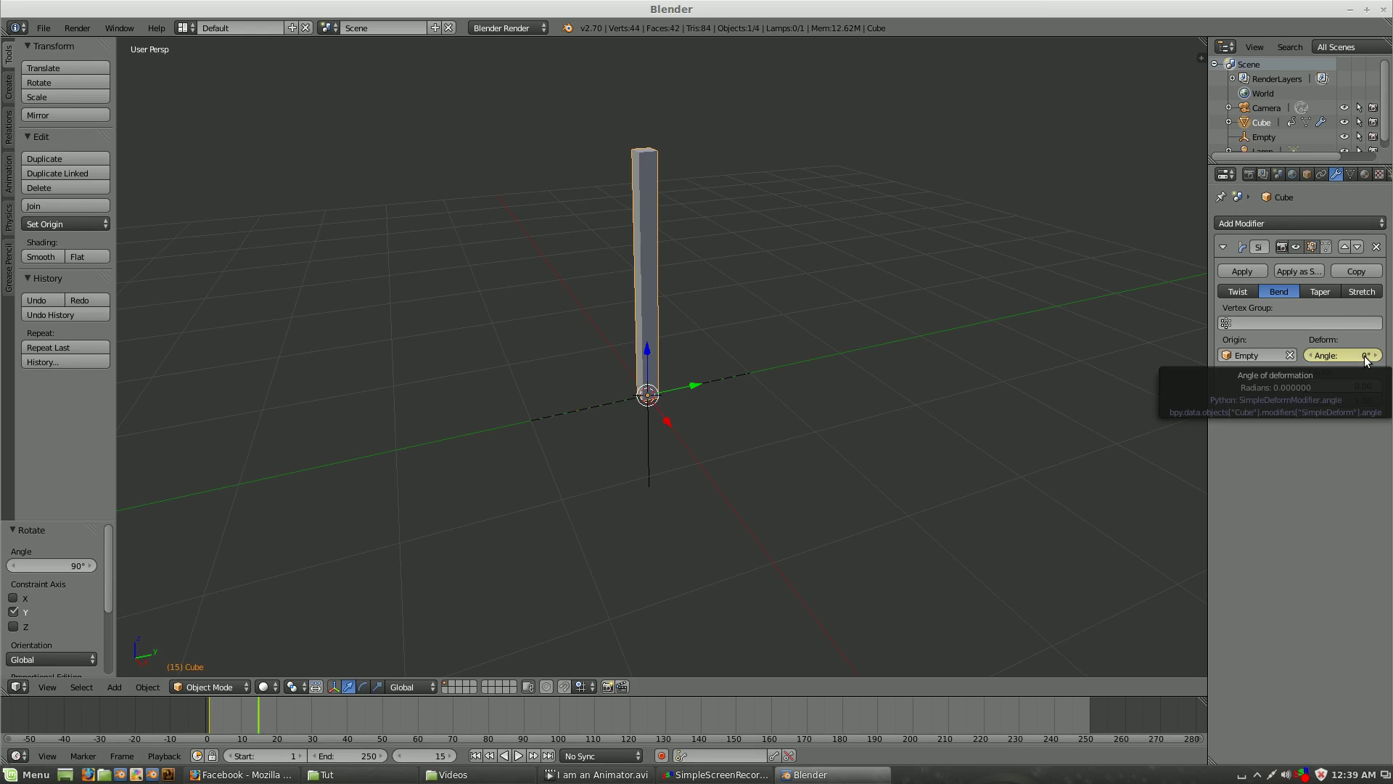
{"action": "key", "text": "i"}
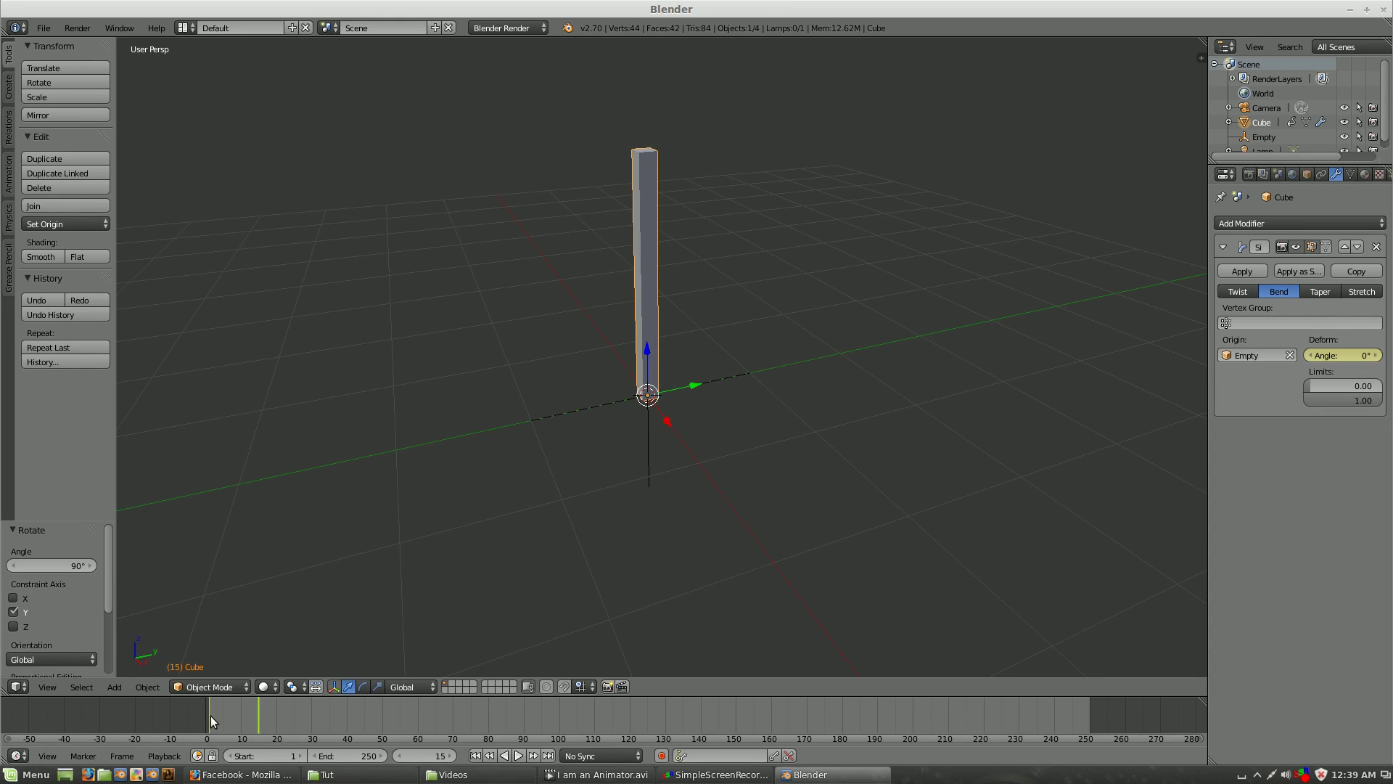
At frame 1, shrink the bar to nothing and keyframe its rotation.
{"action": "left_click", "coordinate": [209, 715]}
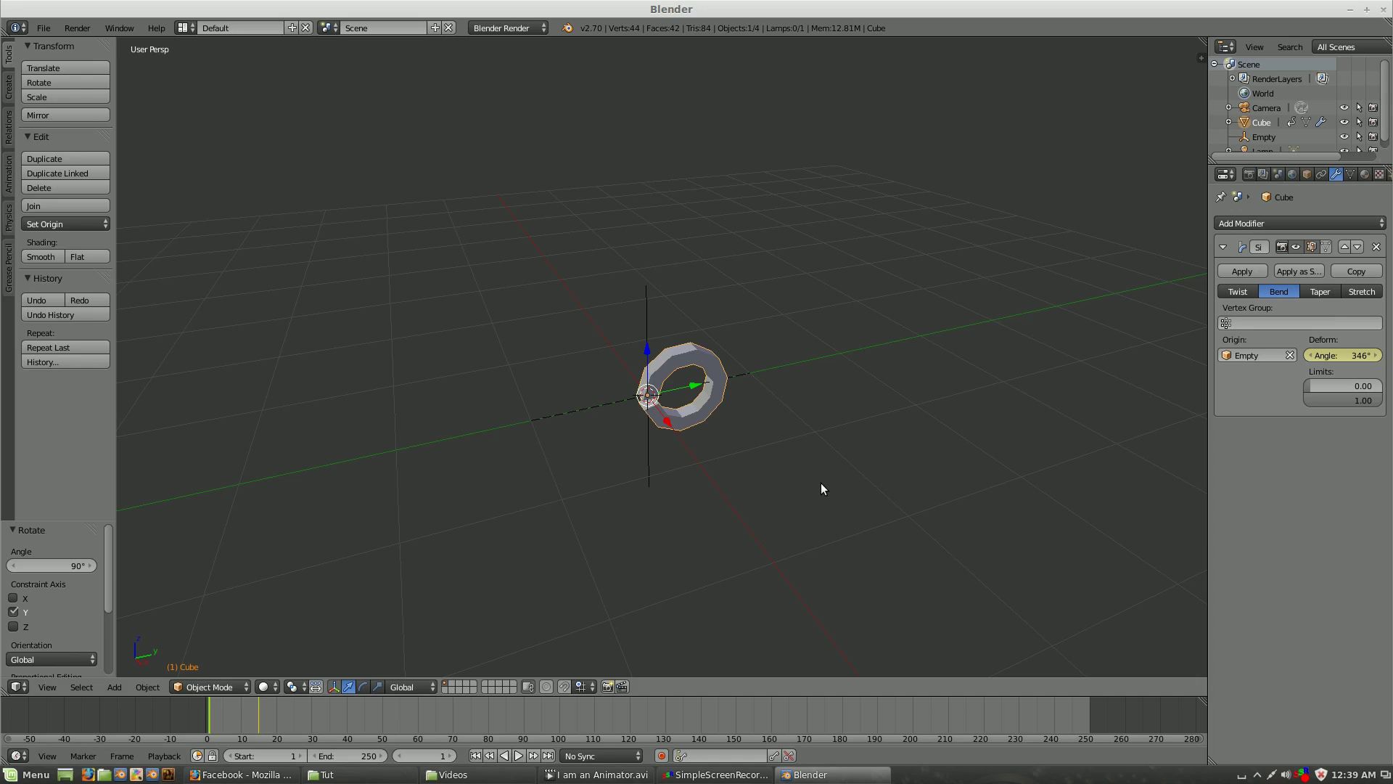
{"action": "type", "text": "s"}
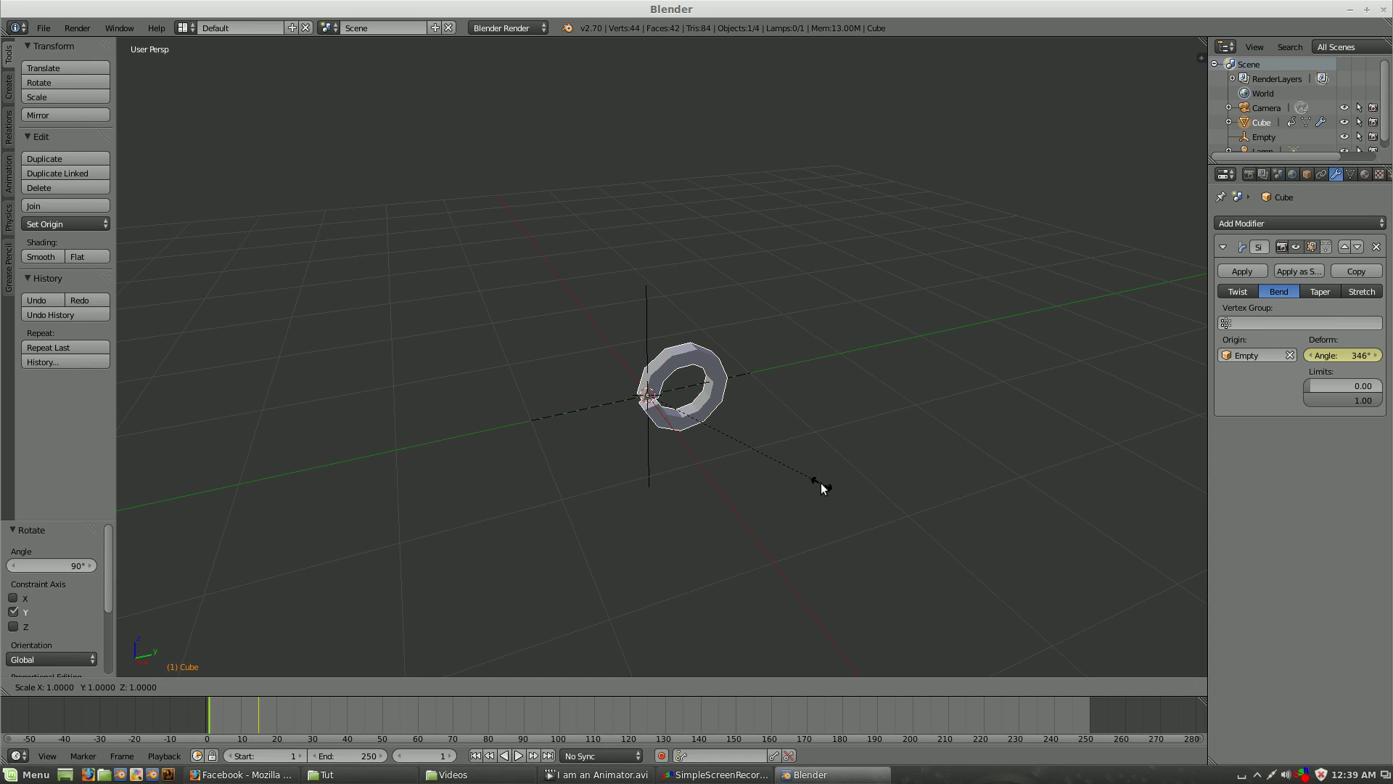
{"action": "type", "text": "0"}
{"action": "key", "text": "Return"}
{"action": "key", "text": "i"}
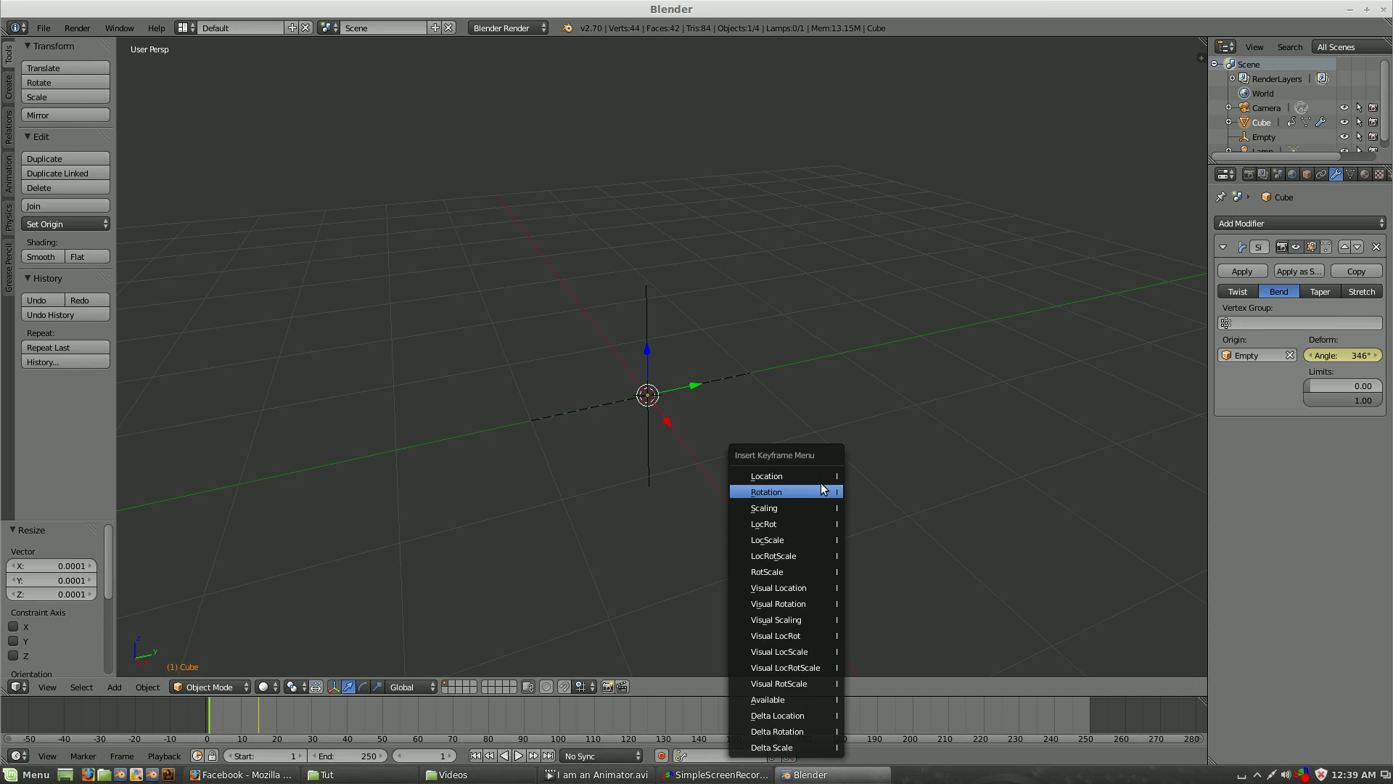
{"action": "left_click", "coordinate": [812, 494]}
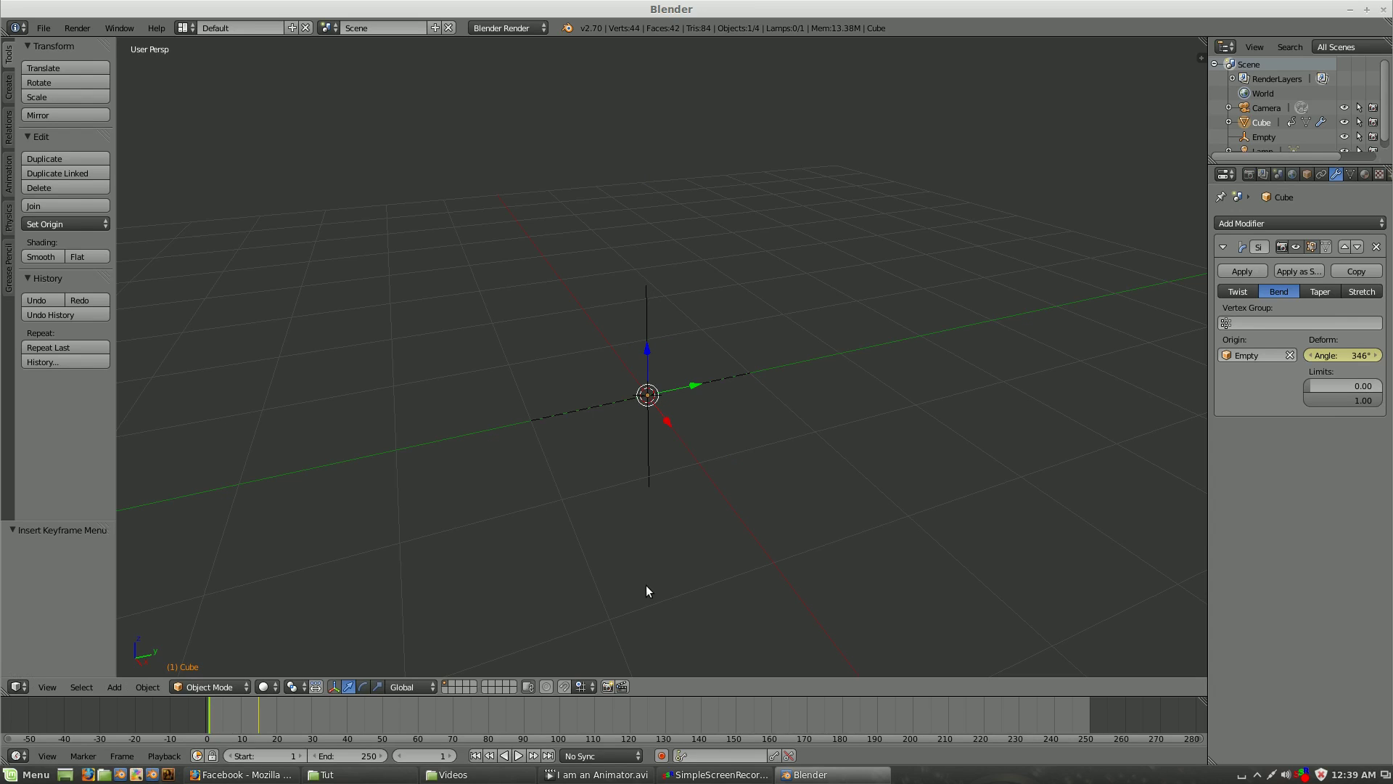
At frame 9, keyframe rotation, restore full scale with Alt+S and keyframe scale.
{"action": "left_click", "coordinate": [236, 710]}
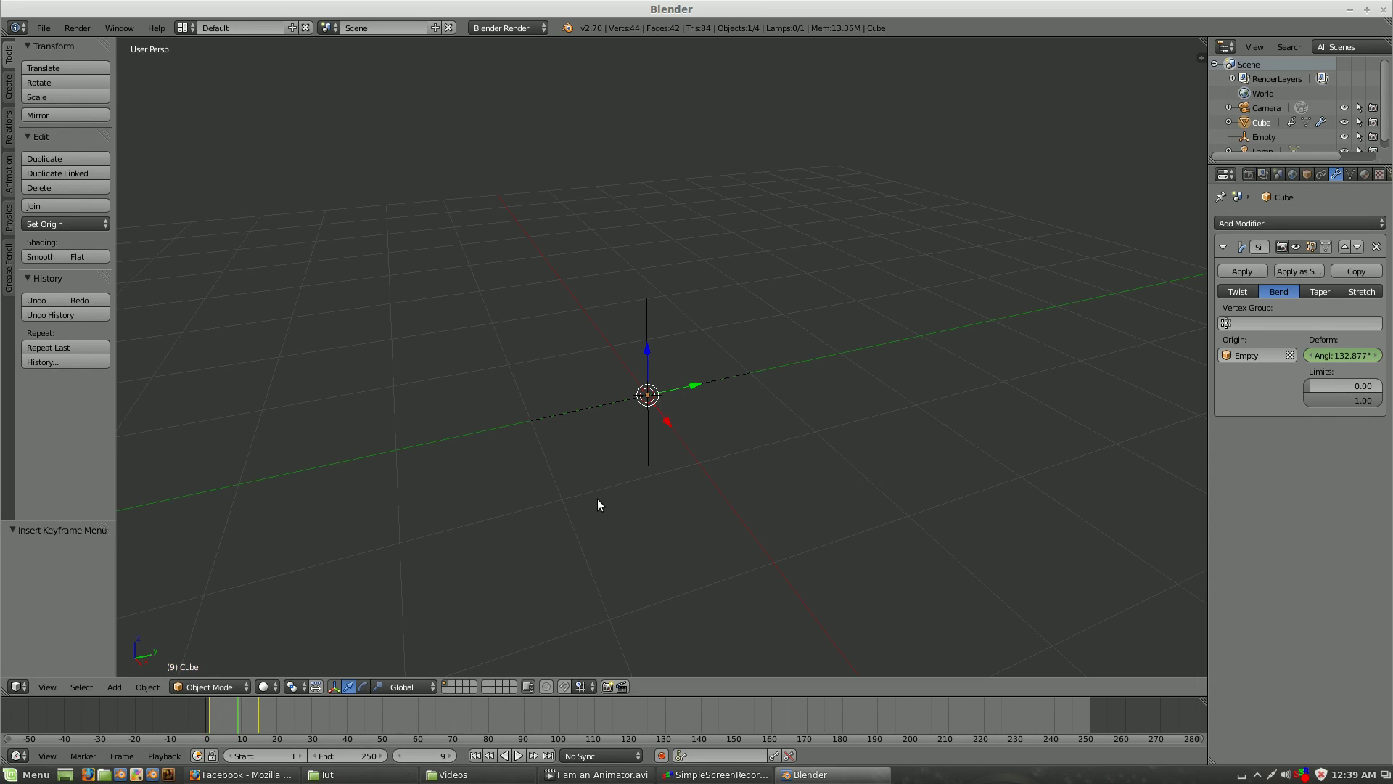
{"action": "key", "text": "alt+s"}
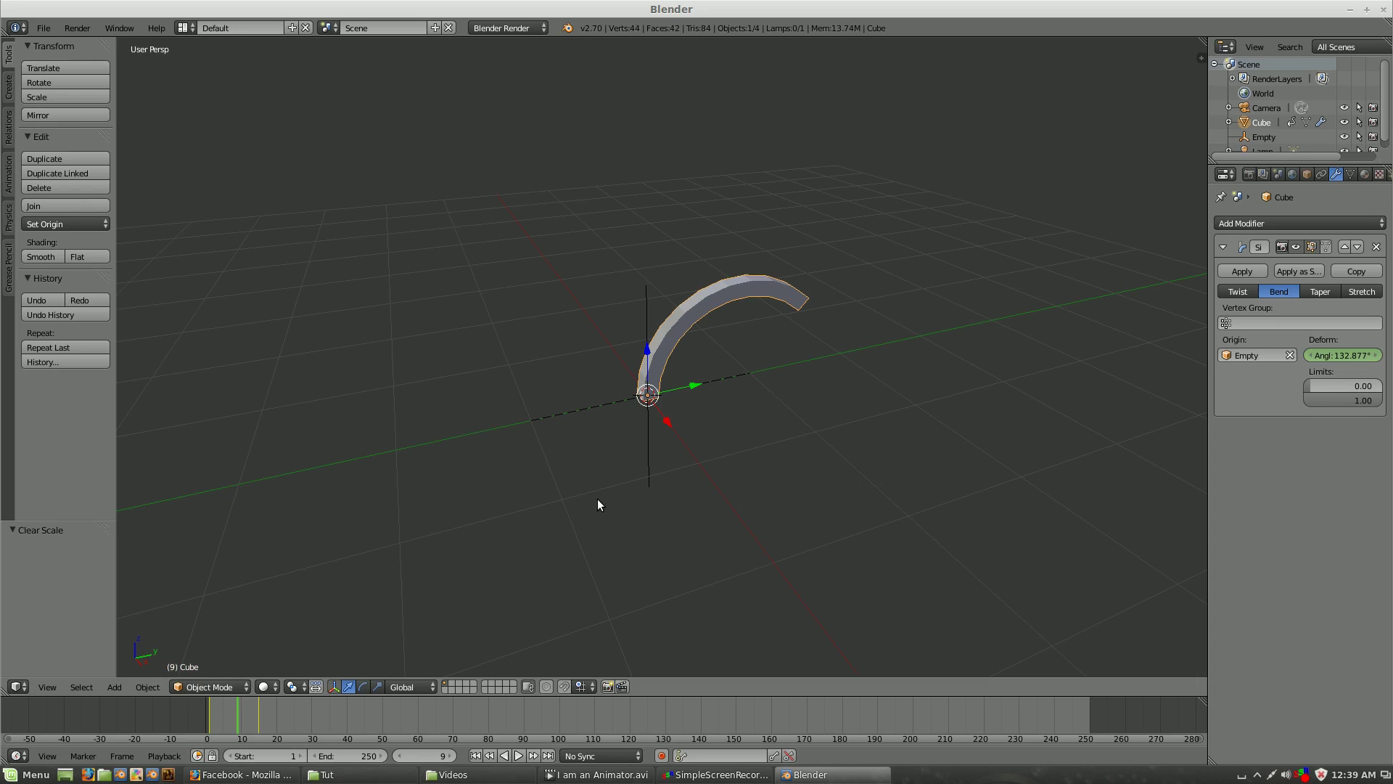
{"action": "key", "text": "i"}
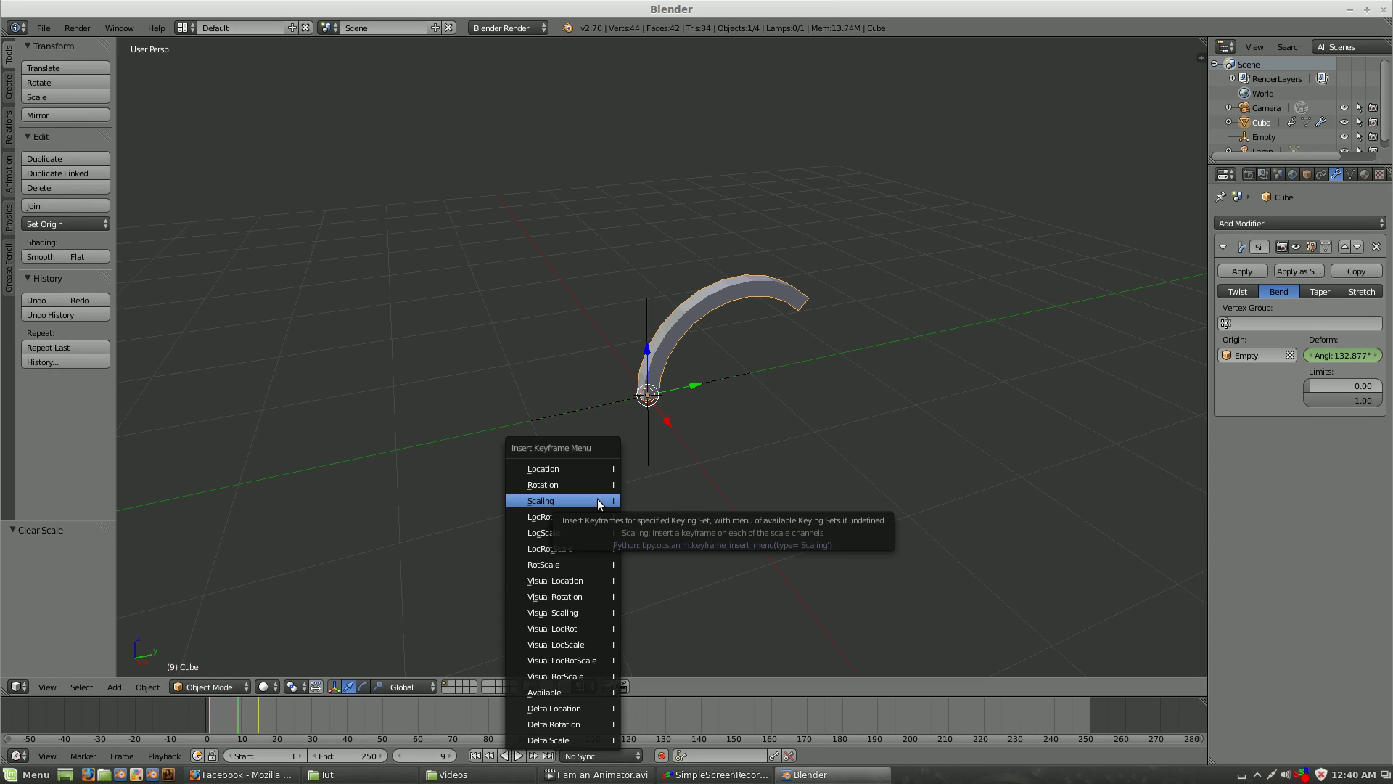
{"action": "left_click", "coordinate": [598, 499]}
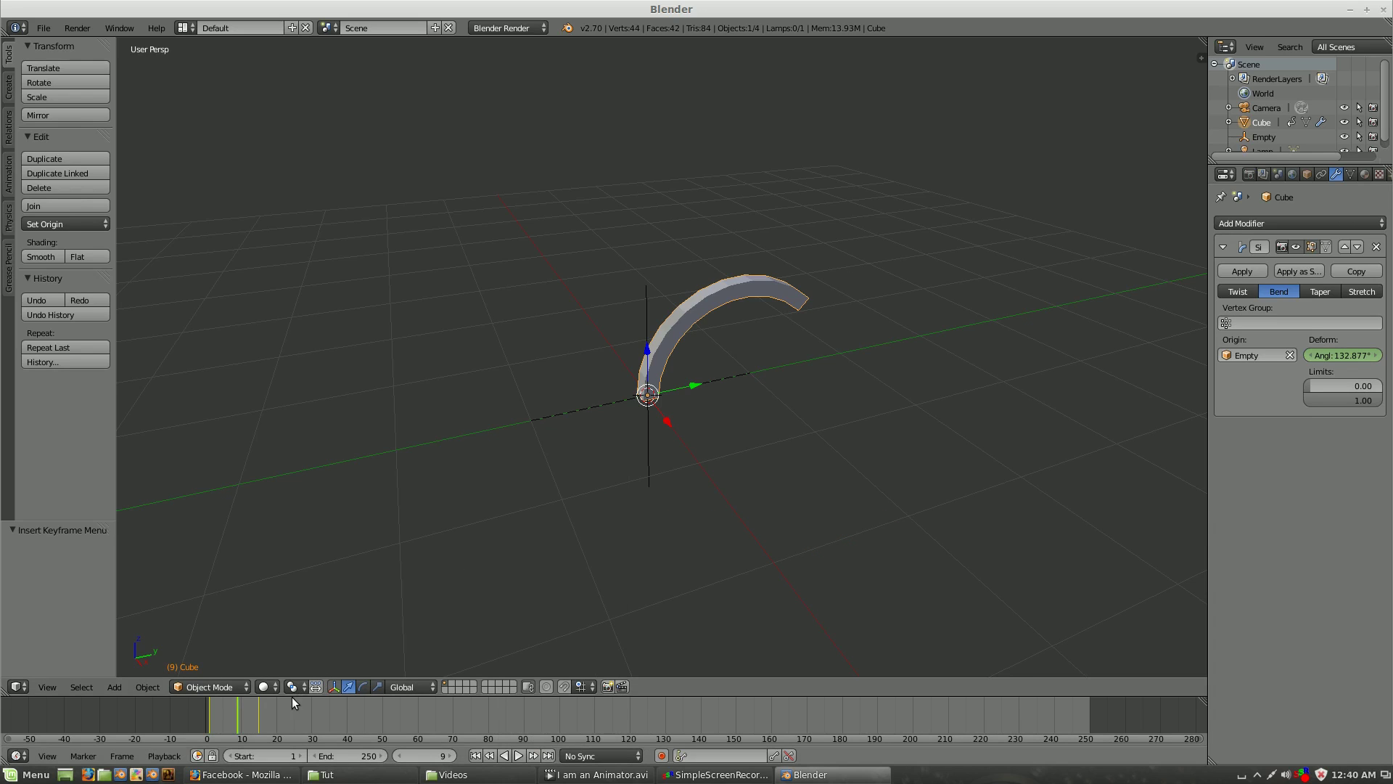
Play the bending animation a few times and scrub back to frame 9.
{"action": "left_click", "coordinate": [208, 708]}
{"action": "key", "text": "alt+a"}
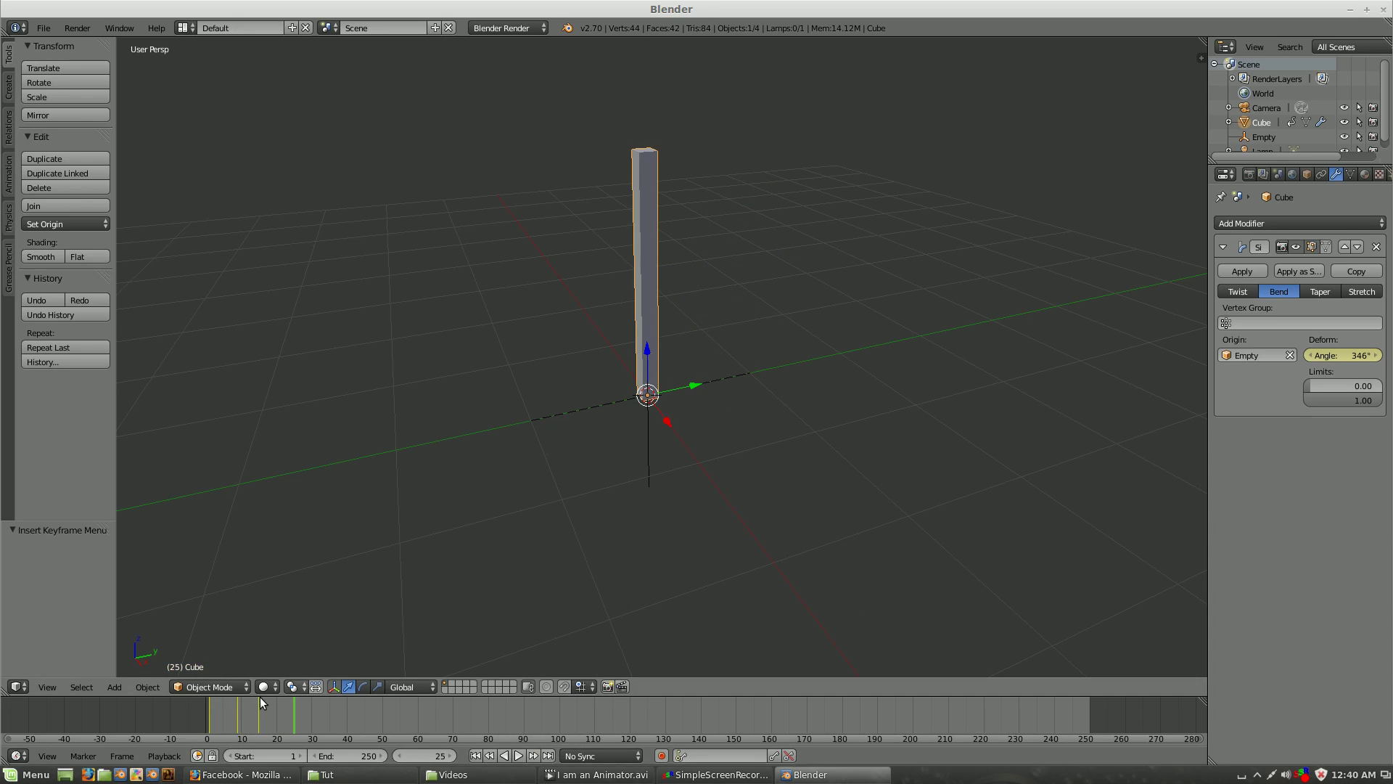
{"action": "left_click", "coordinate": [207, 719]}
{"action": "key", "text": "alt+a"}
{"action": "left_click", "coordinate": [207, 719]}
{"action": "mouse_move", "coordinate": [257, 736]}
{"action": "left_mouse_down"}
{"action": "mouse_move", "coordinate": [207, 714]}
{"action": "mouse_move", "coordinate": [258, 718]}
{"action": "left_mouse_up"}
Test-move the cube, scrub to frame 14, then undo the move.
{"action": "middle_click_drag", "start_coordinate": [624, 445], "coordinate": [681, 505]}
{"action": "left_click_drag", "start_coordinate": [690, 424], "coordinate": [538, 337]}
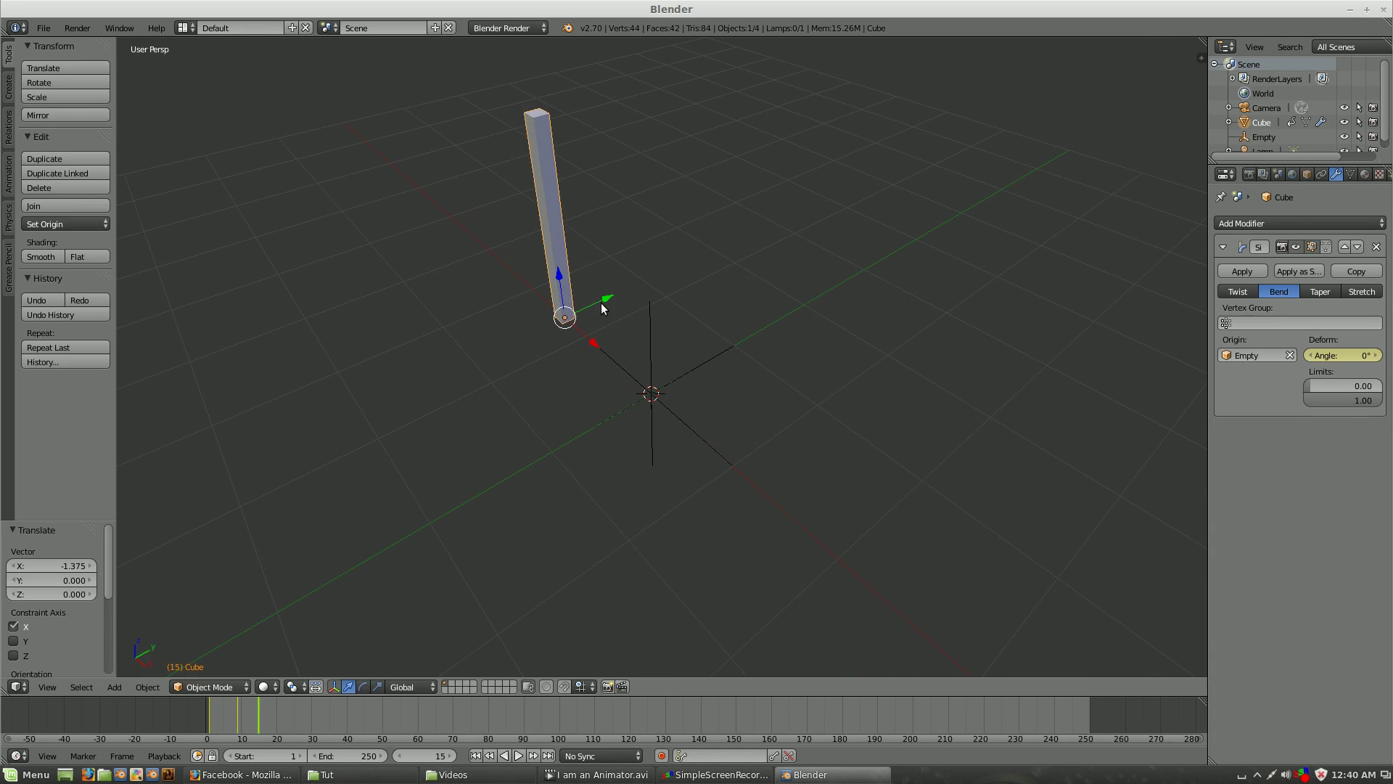
{"action": "left_click_drag", "start_coordinate": [208, 713], "coordinate": [236, 724]}
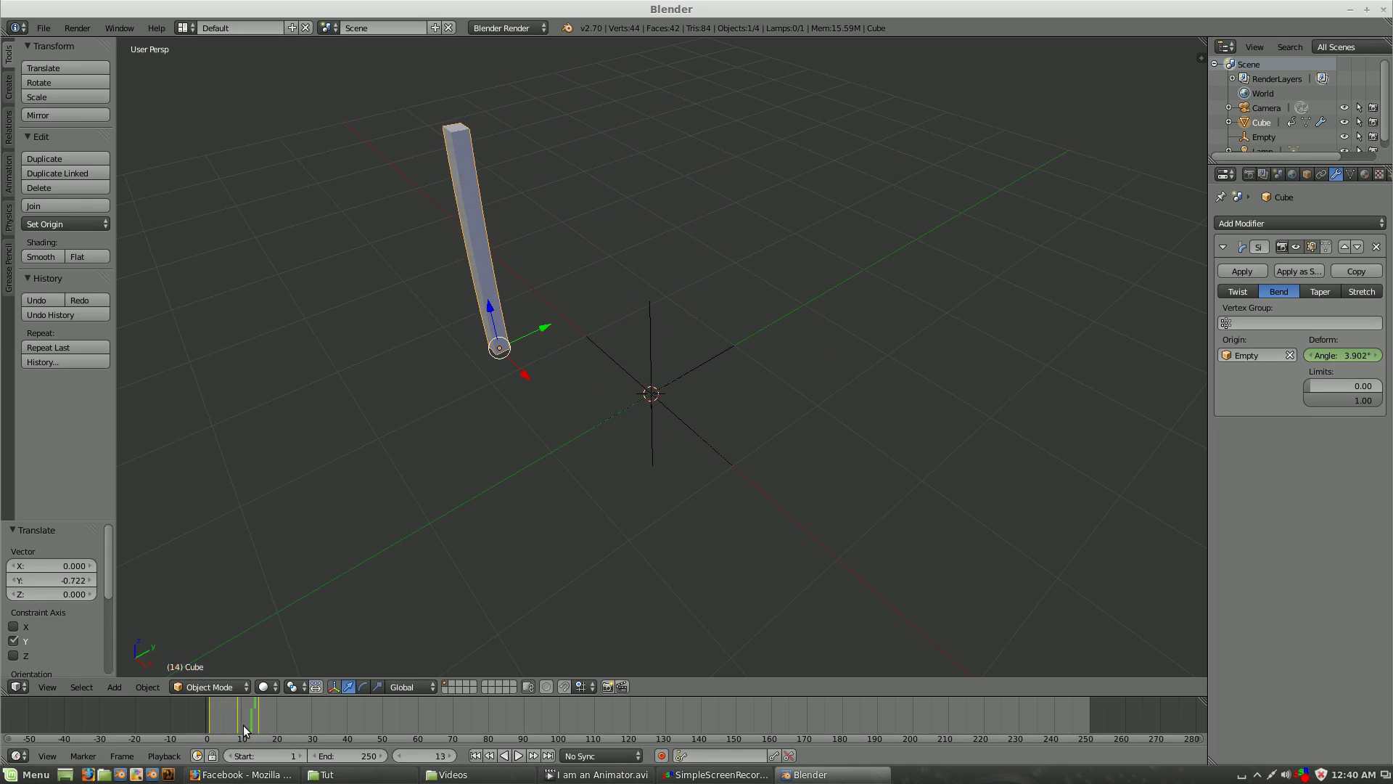
{"action": "left_click_drag", "start_coordinate": [235, 725], "coordinate": [255, 725]}
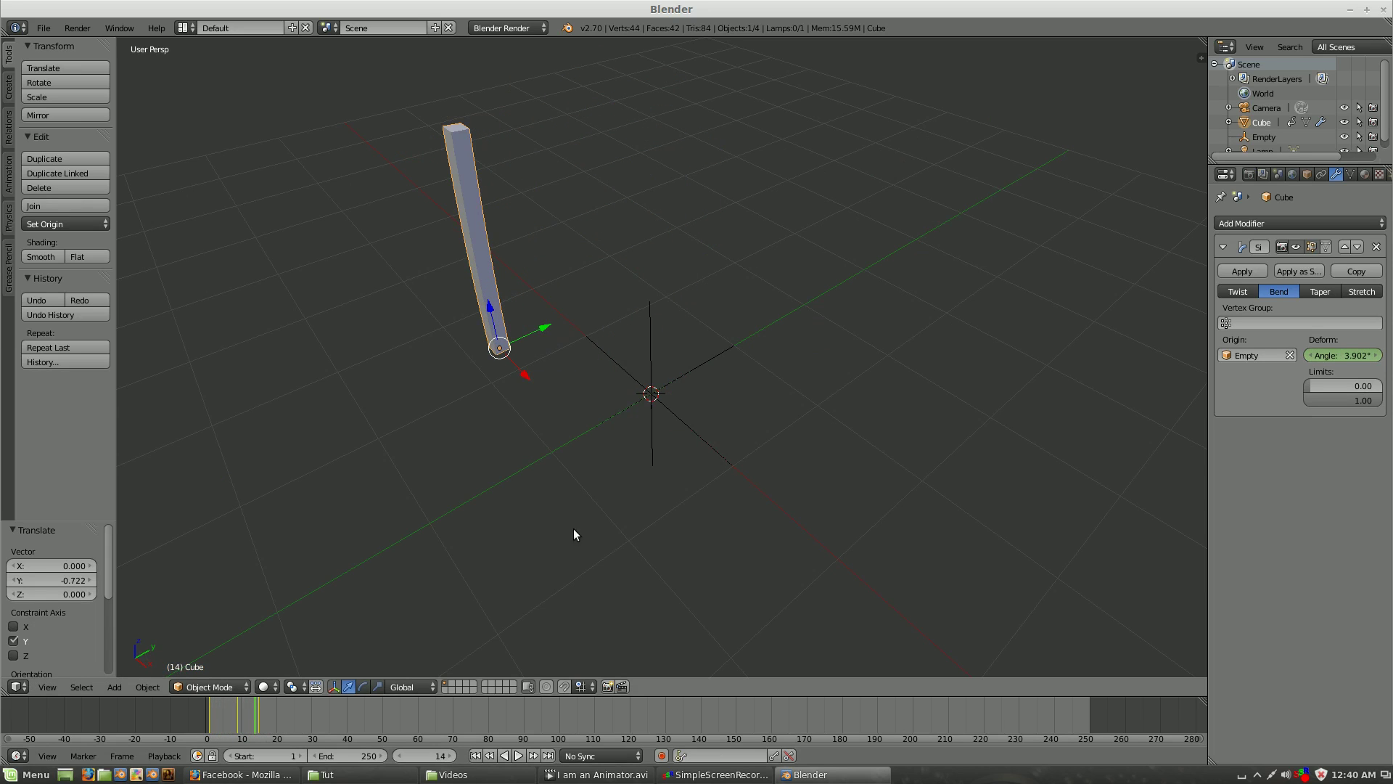
{"action": "right_click", "coordinate": [649, 393]}
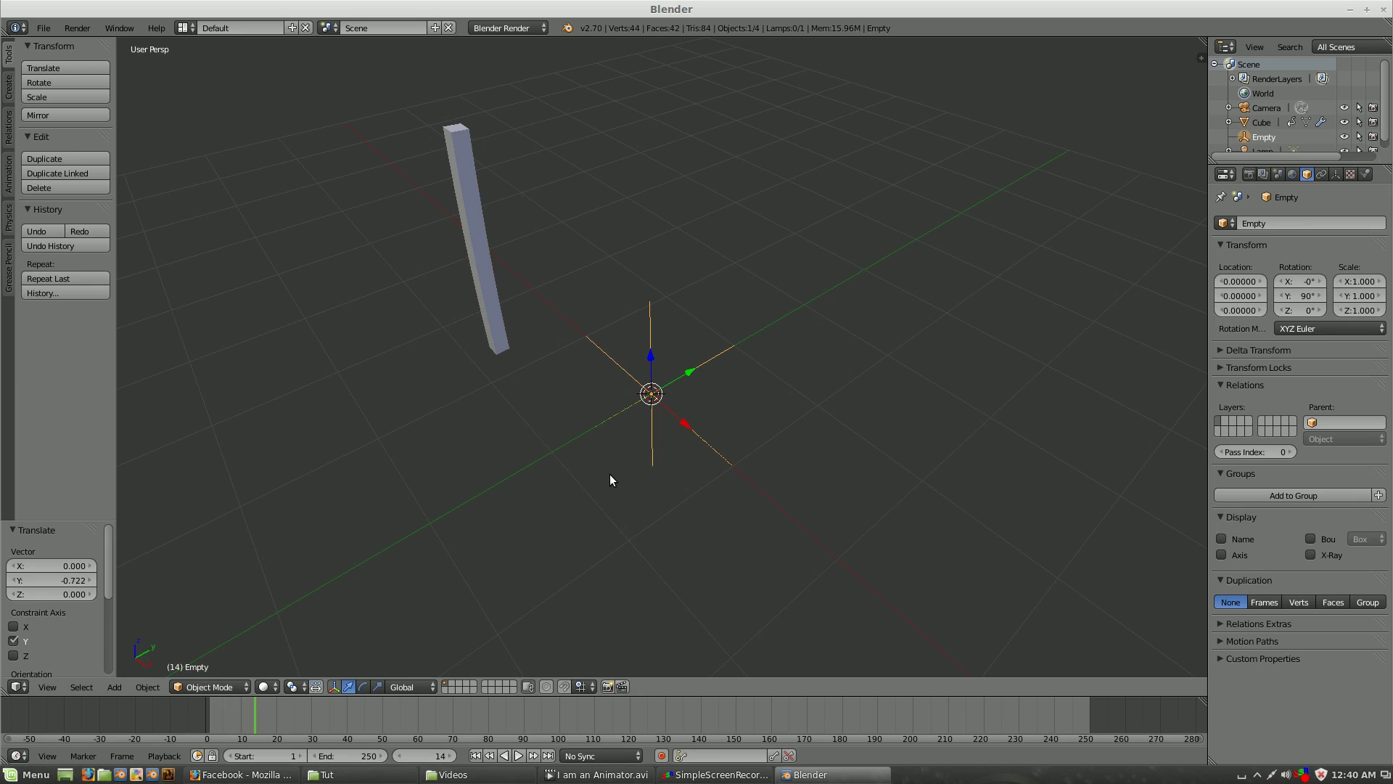
{"action": "key", "text": "ctrl+z"}
Step to frame 15 and inspect the straightened leg from around it.
{"action": "key", "text": "Right"}
{"action": "right_click", "coordinate": [707, 373]}
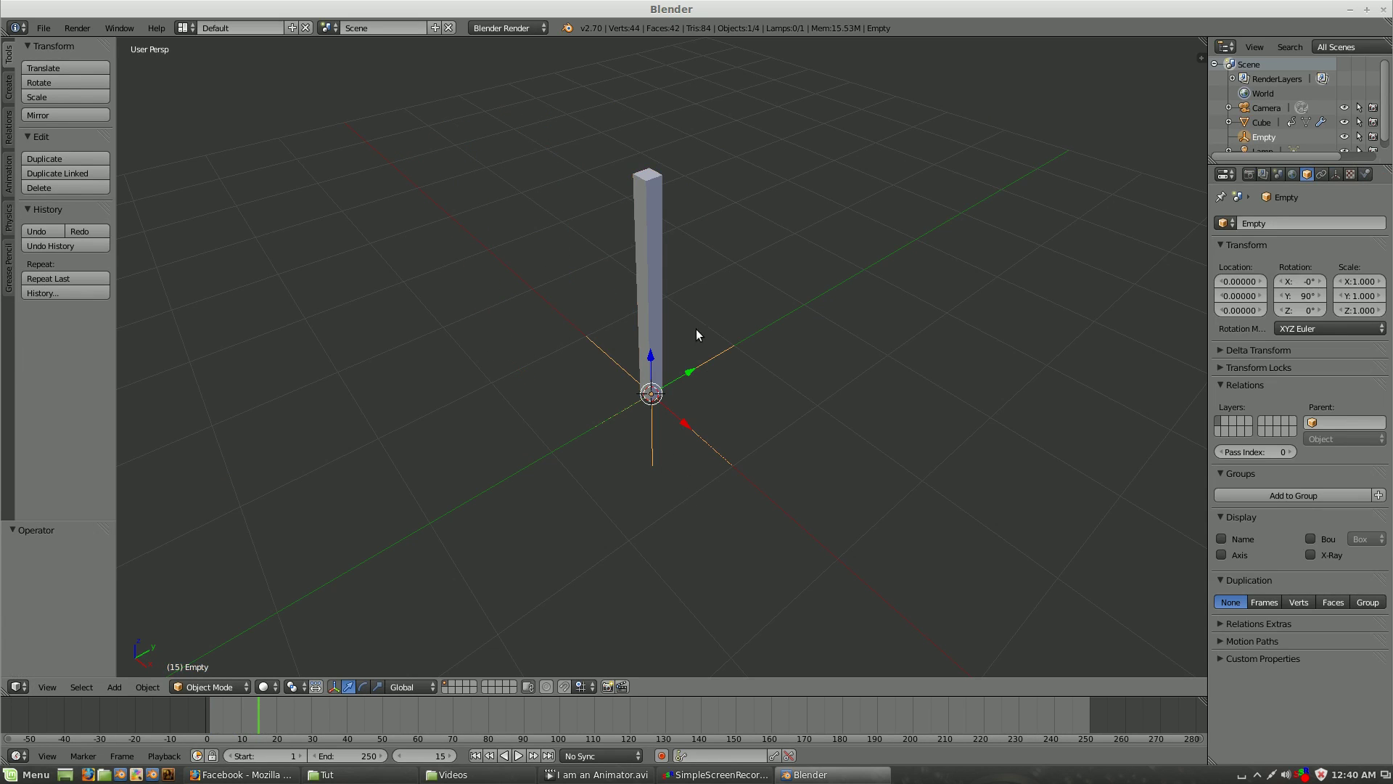
{"action": "right_click", "coordinate": [666, 277]}
{"action": "mouse_move", "coordinate": [667, 278]}
{"action": "middle_mouse_down"}
{"action": "mouse_move", "coordinate": [695, 440]}
{"action": "mouse_move", "coordinate": [607, 208]}
{"action": "middle_mouse_up"}
{"action": "middle_click_drag", "start_coordinate": [624, 294], "coordinate": [466, 327]}
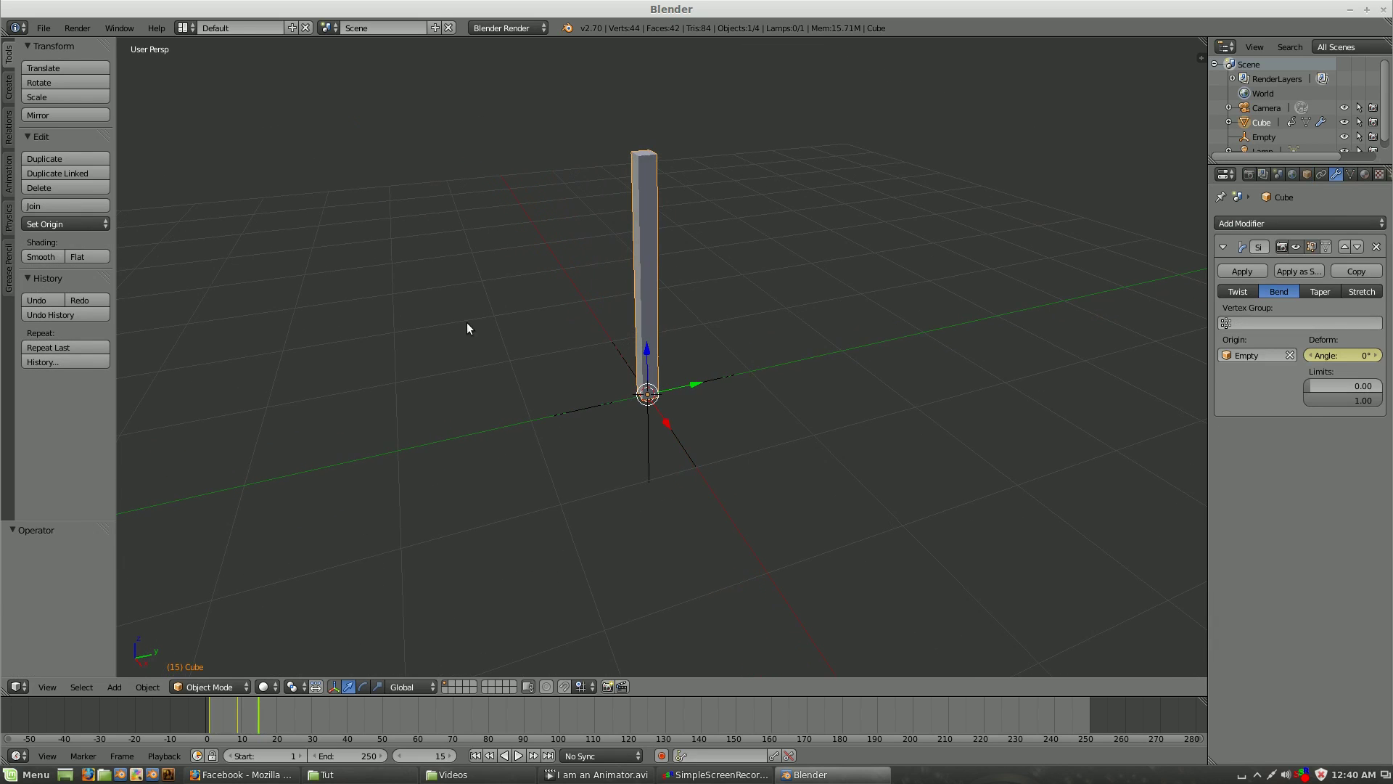
Enable the Lightwave MDD export add-on in User Preferences.
{"action": "left_click", "coordinate": [44, 27]}
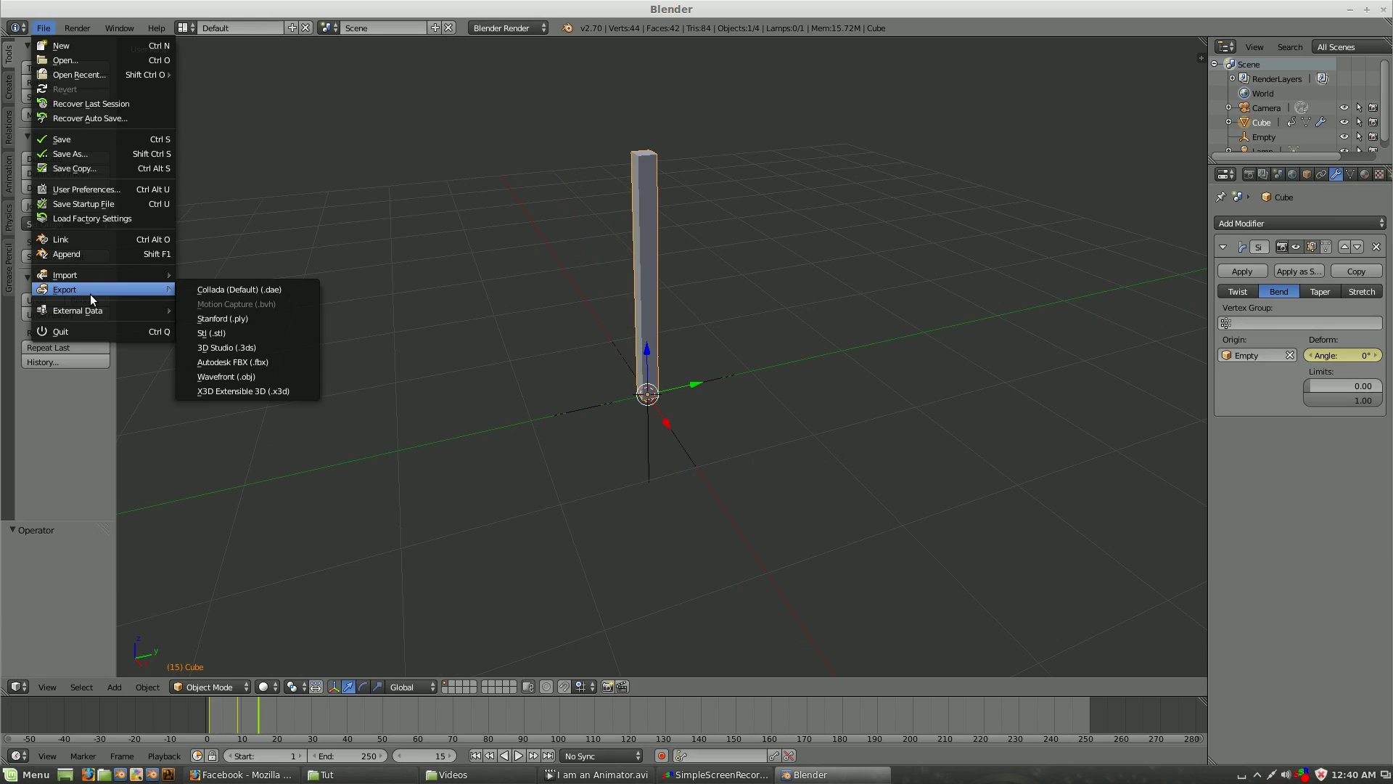
{"action": "left_click", "coordinate": [87, 189]}
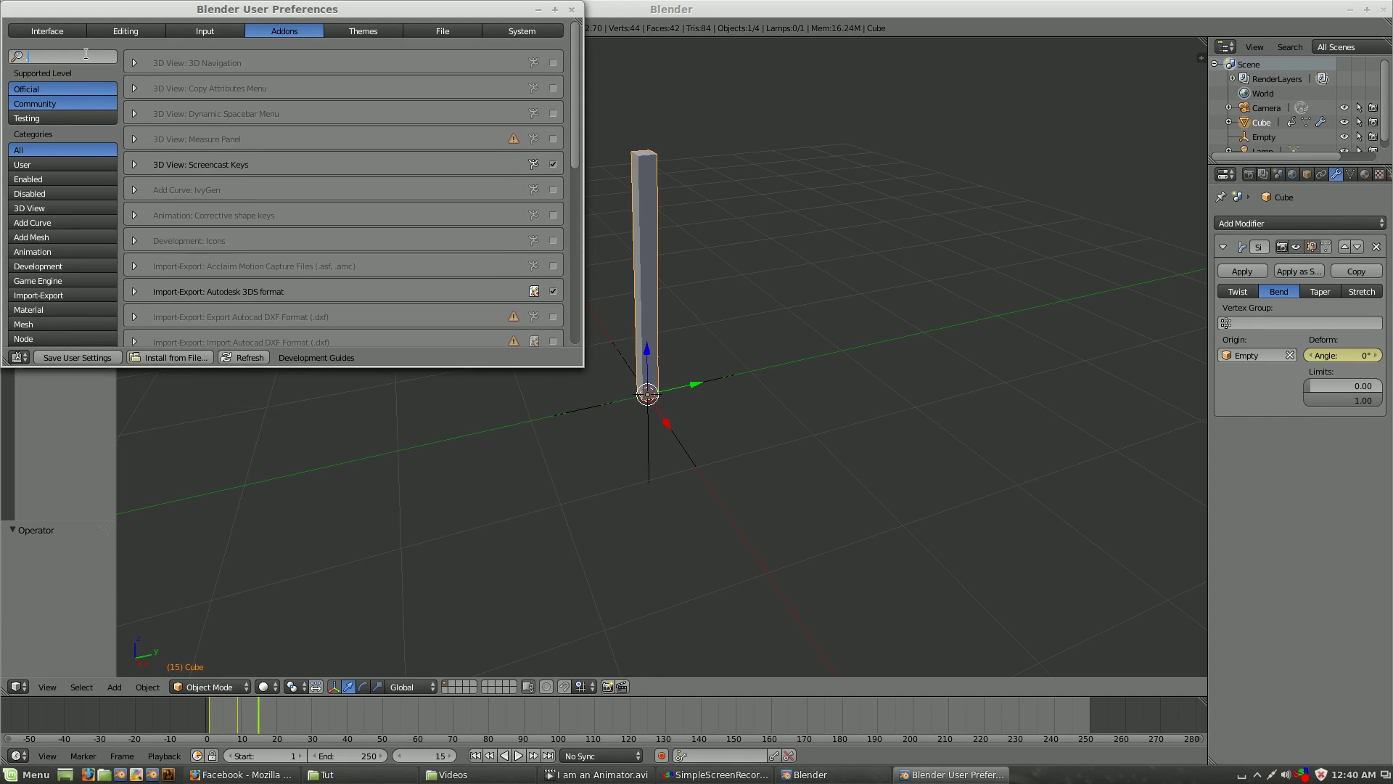
{"action": "key", "text": "Escape"}
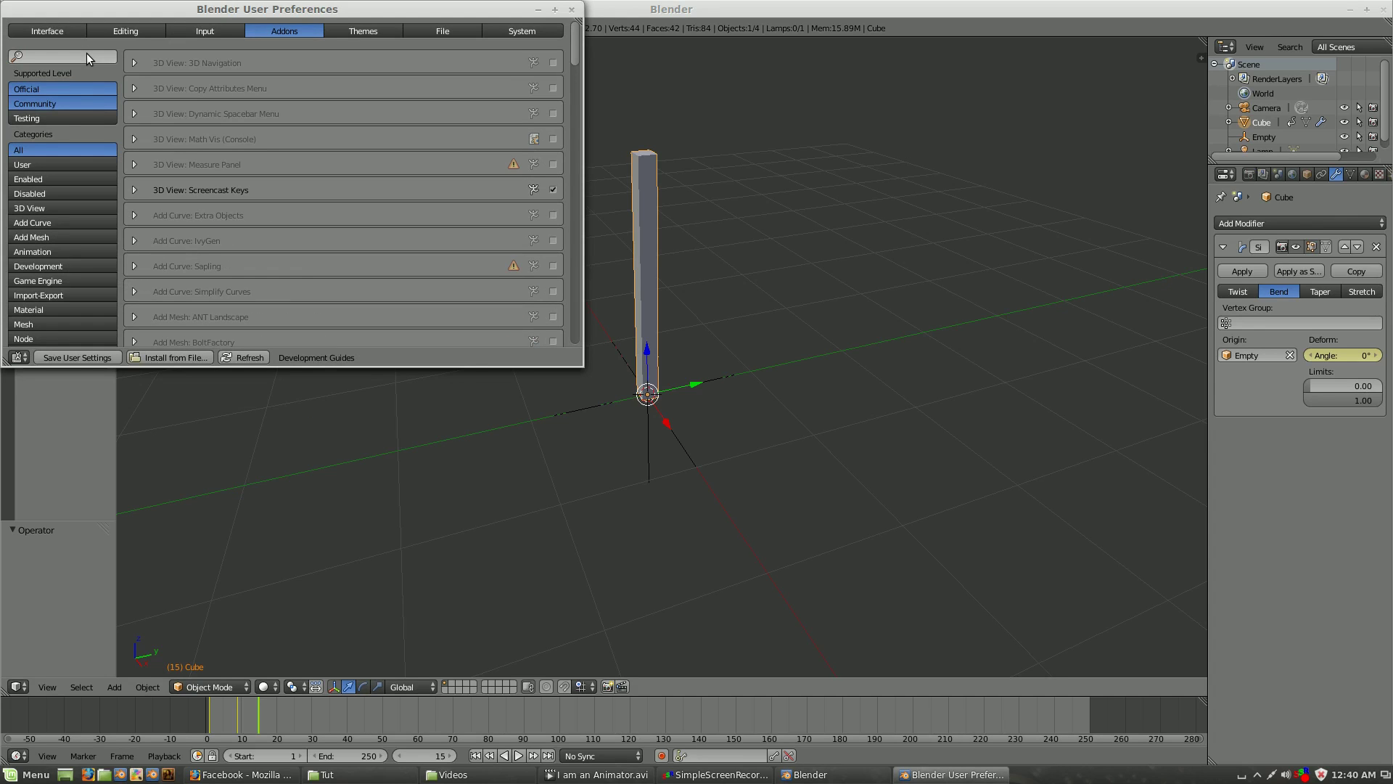
{"action": "left_click", "coordinate": [86, 54]}
{"action": "type", "text": "mdd"}
{"action": "left_click", "coordinate": [572, 8]}
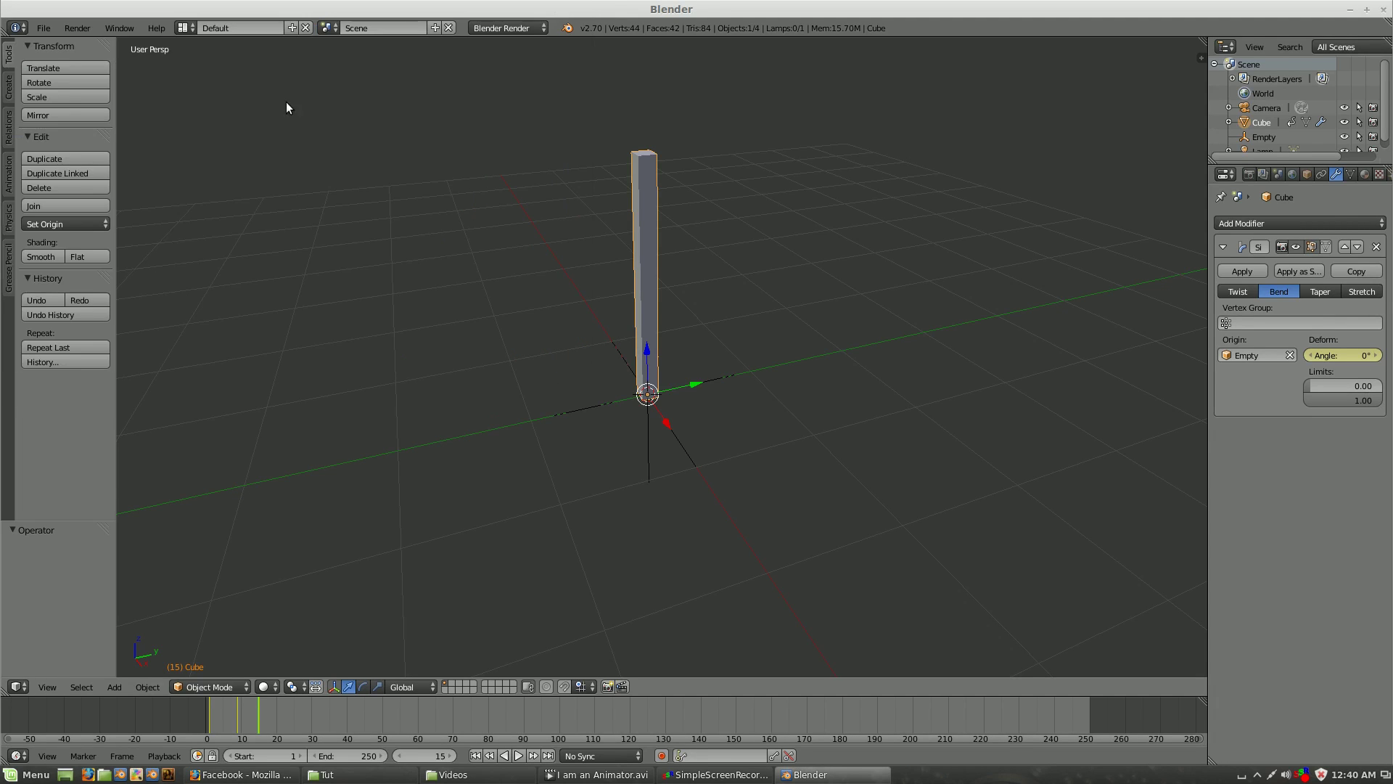
Export the animation as Leg.mdd in the Tut folder with end frame 15.
{"action": "left_click", "coordinate": [43, 27]}
{"action": "mouse_move", "coordinate": [65, 289]}
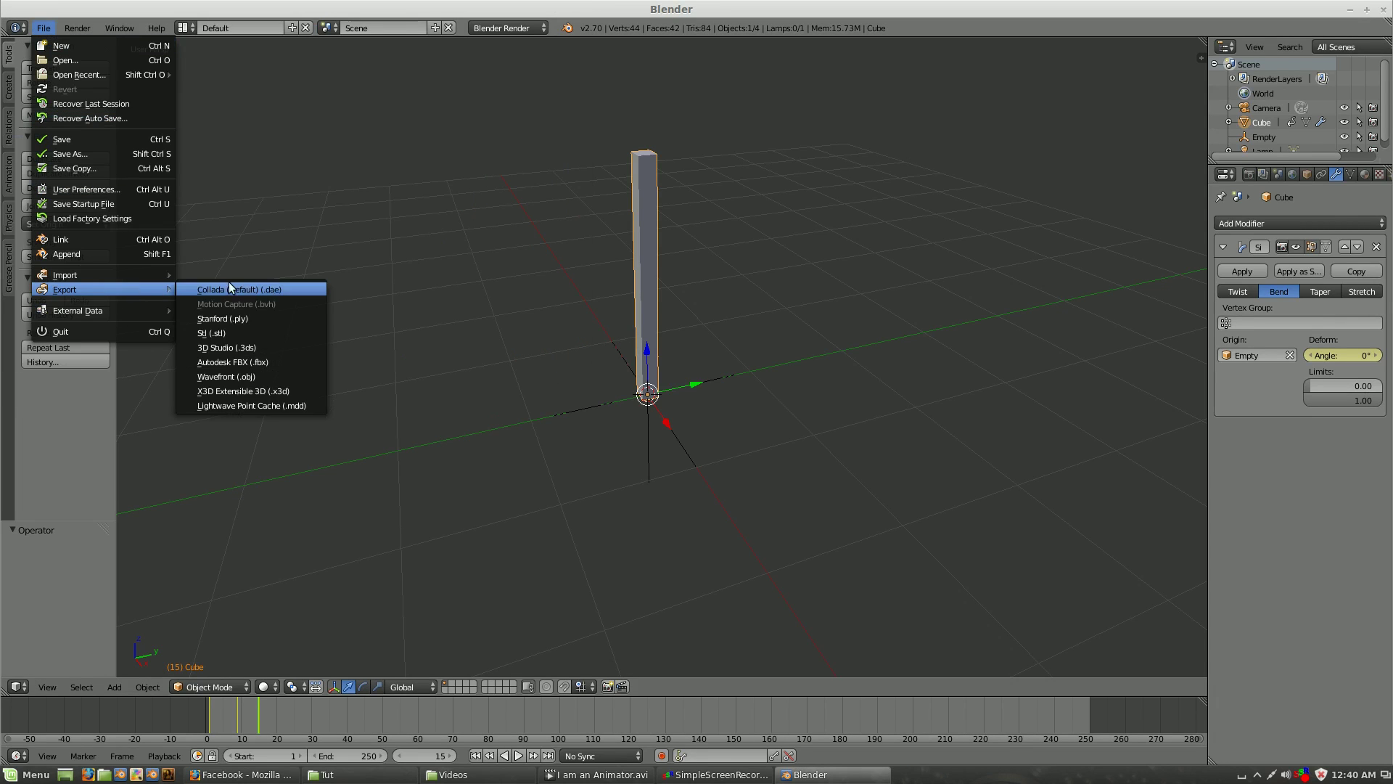
{"action": "left_click", "coordinate": [301, 406]}
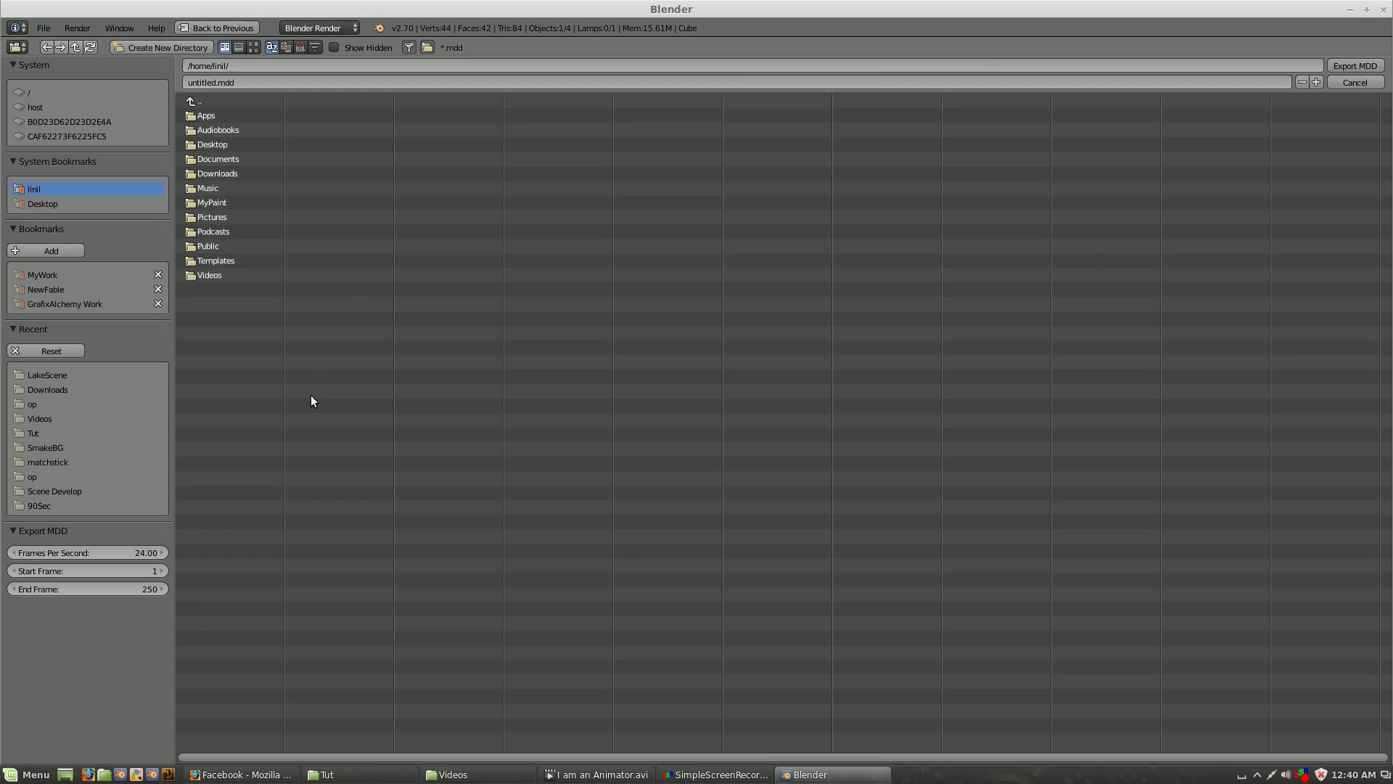
{"action": "left_click", "coordinate": [61, 435]}
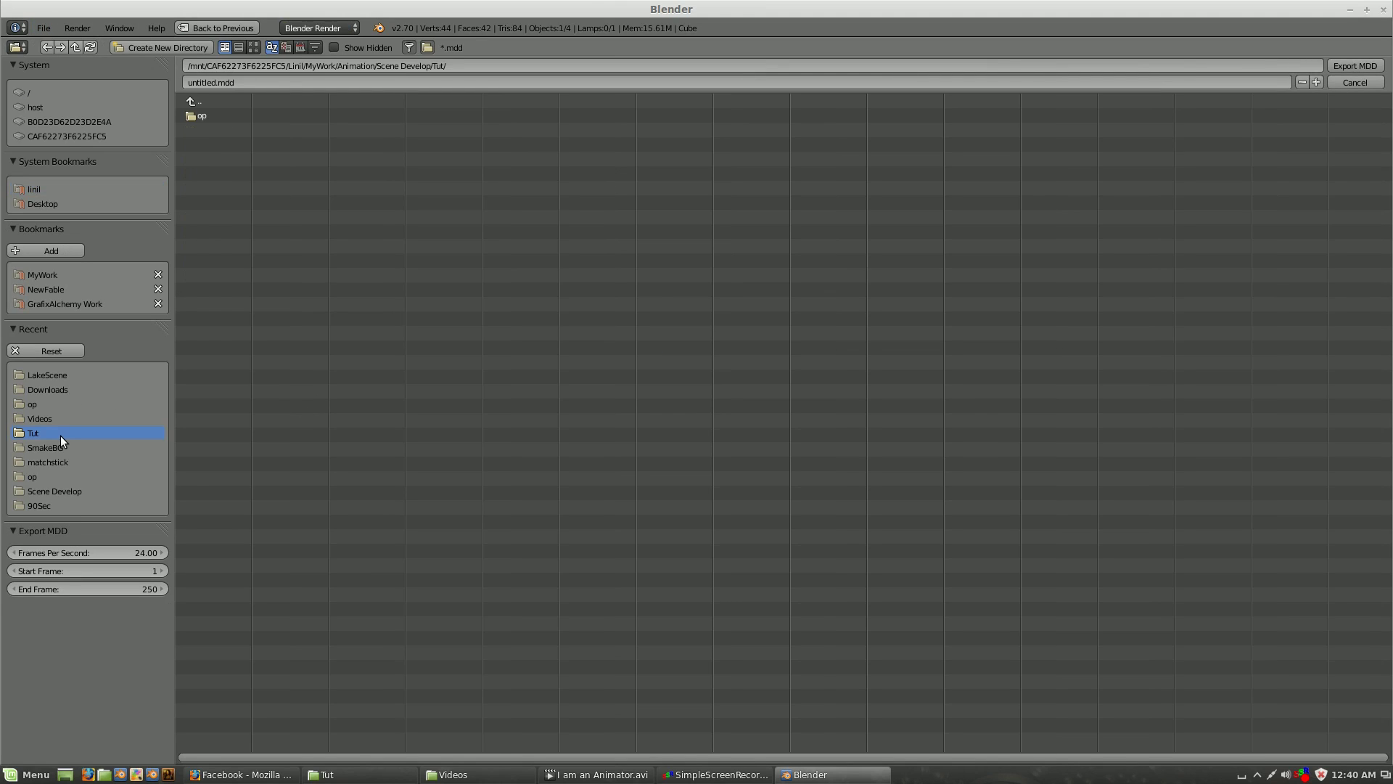
{"action": "left_click", "coordinate": [217, 82]}
{"action": "type", "text": "Leg"}
{"action": "left_click", "coordinate": [149, 591]}
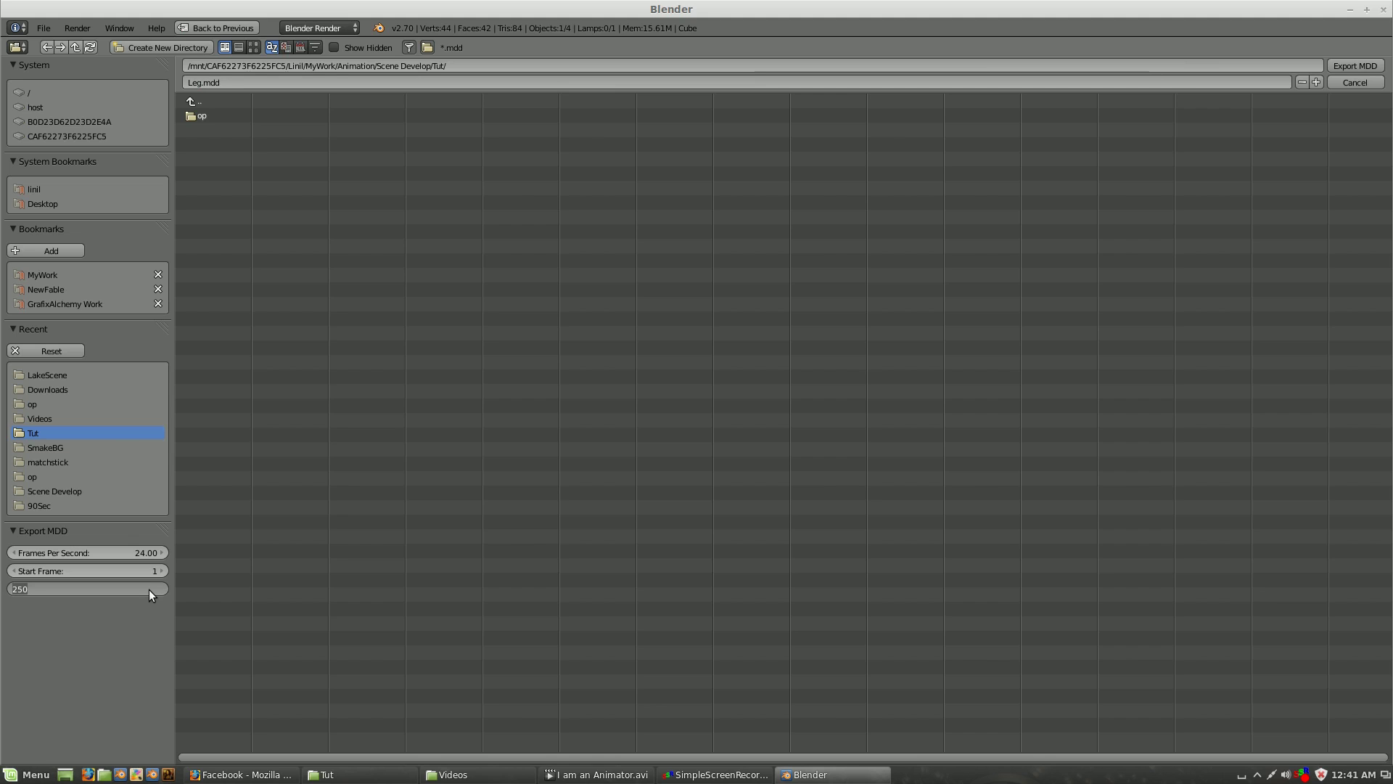
{"action": "type", "text": "15"}
{"action": "key", "text": "Return"}
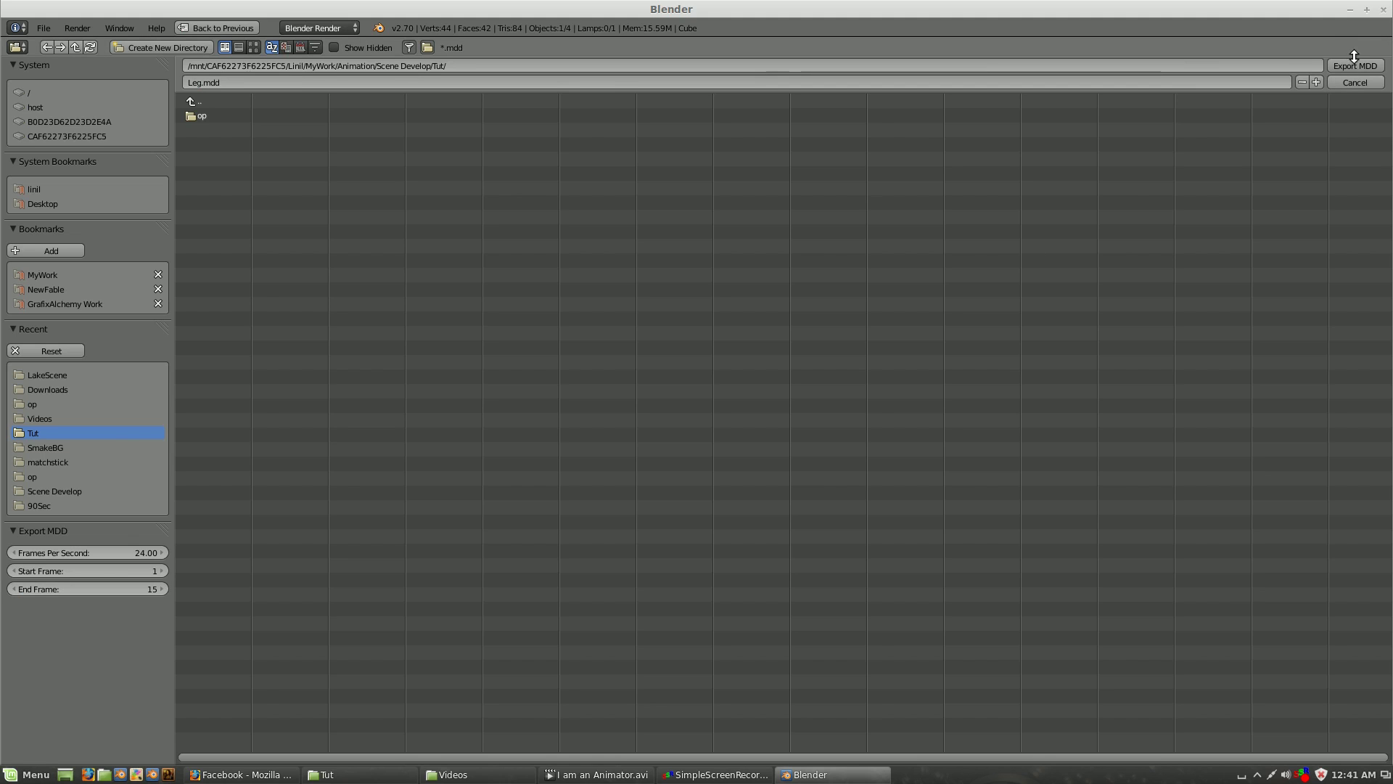
{"action": "left_click", "coordinate": [1355, 66]}
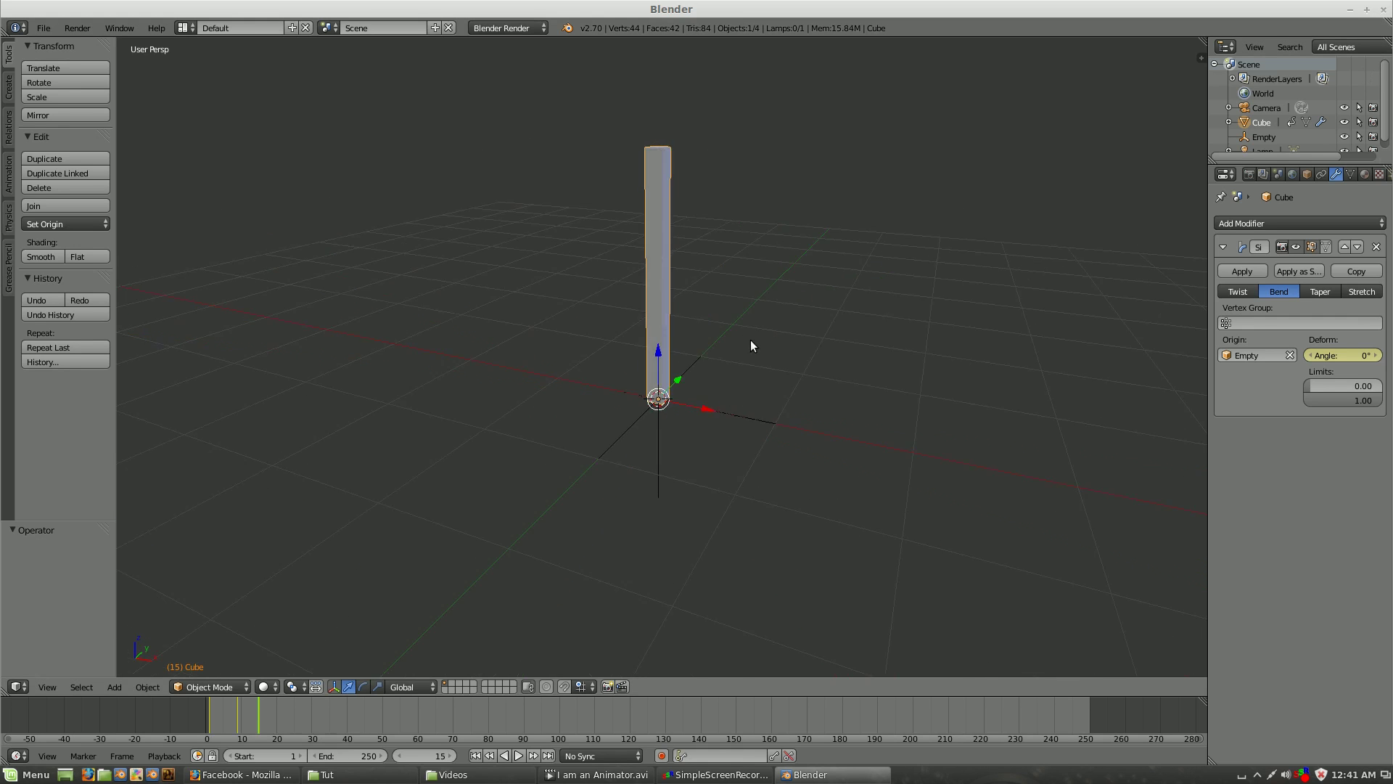
Clear the cube's scale keyframes from the transform panel.
{"action": "middle_click_drag", "start_coordinate": [741, 343], "coordinate": [731, 341]}
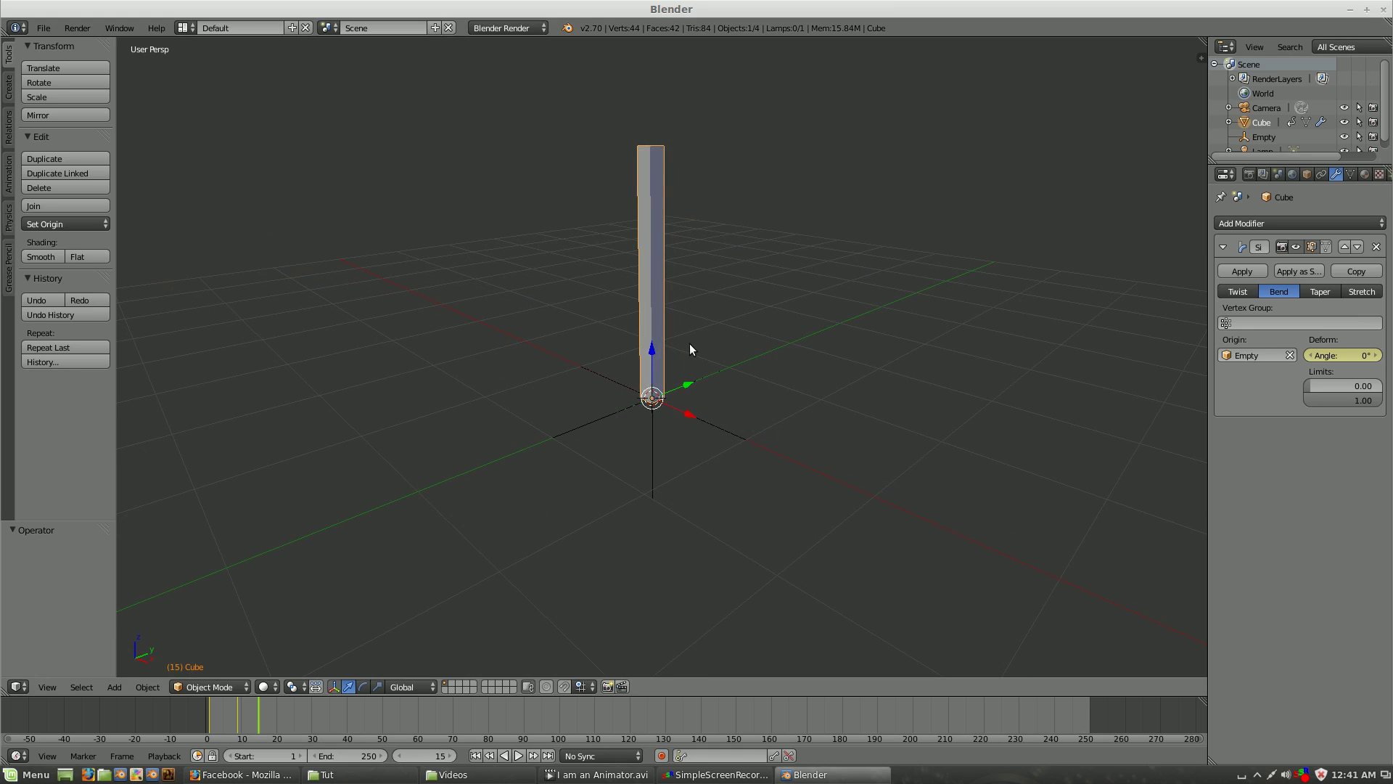
{"action": "right_click", "coordinate": [1373, 352]}
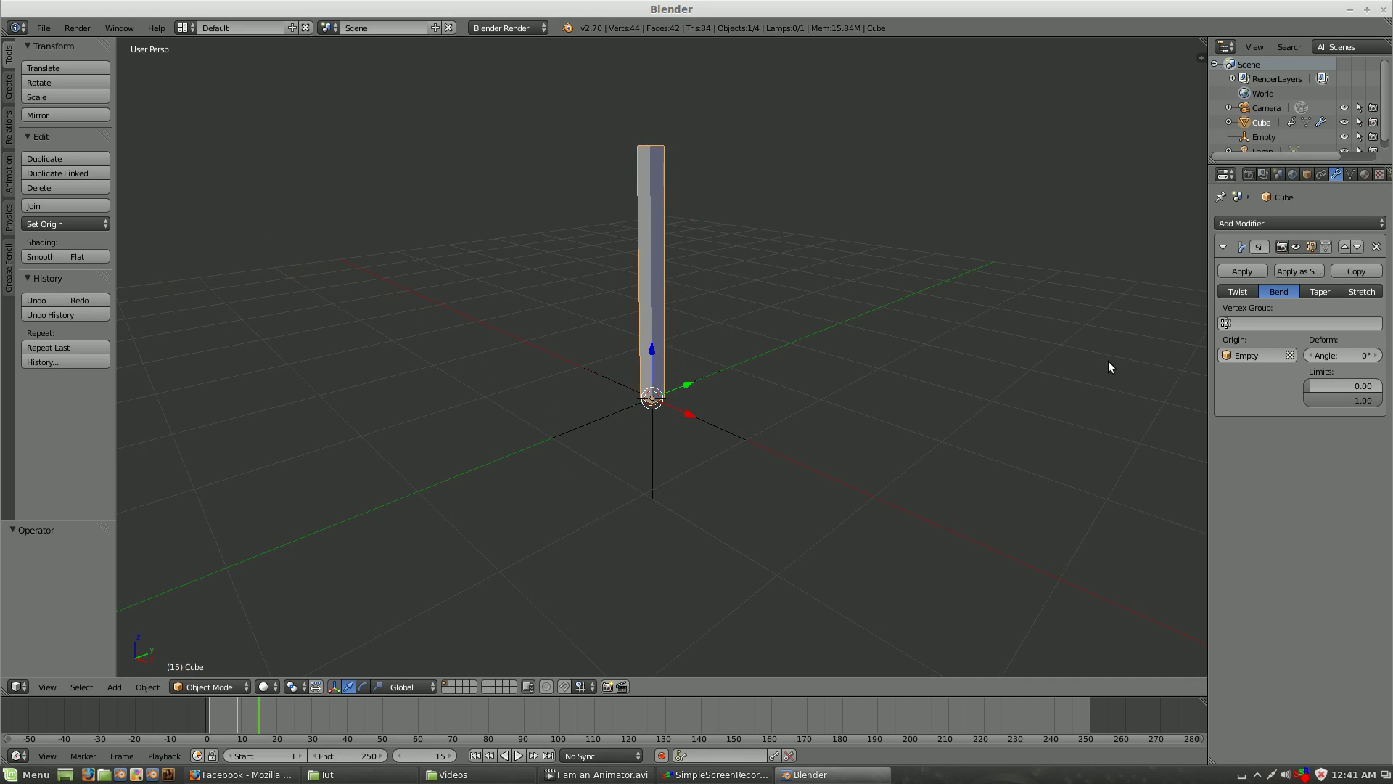
{"action": "key", "text": "n"}
{"action": "scroll", "coordinate": [1117, 208], "scroll_direction": "up", "scroll_amount": 1}
{"action": "right_click", "coordinate": [1125, 145]}
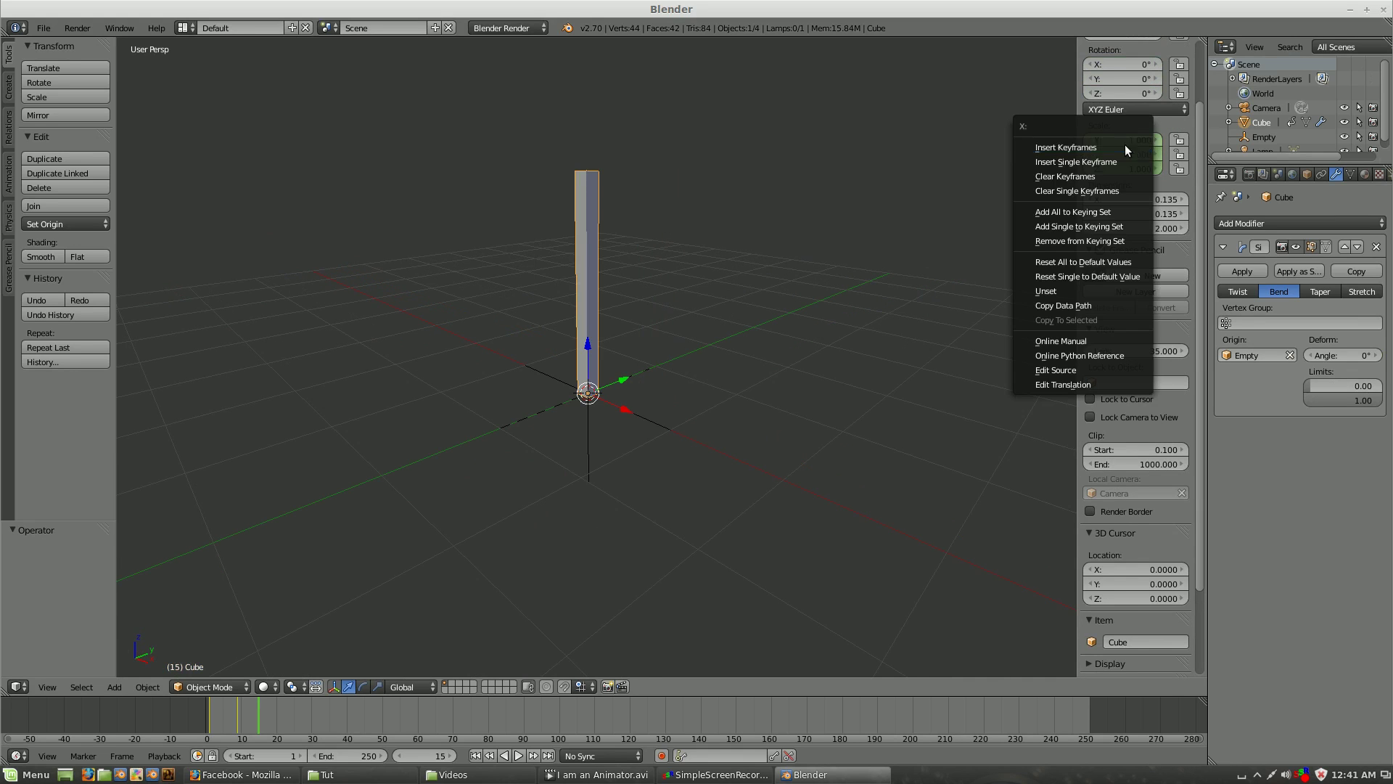
{"action": "left_click", "coordinate": [1125, 177]}
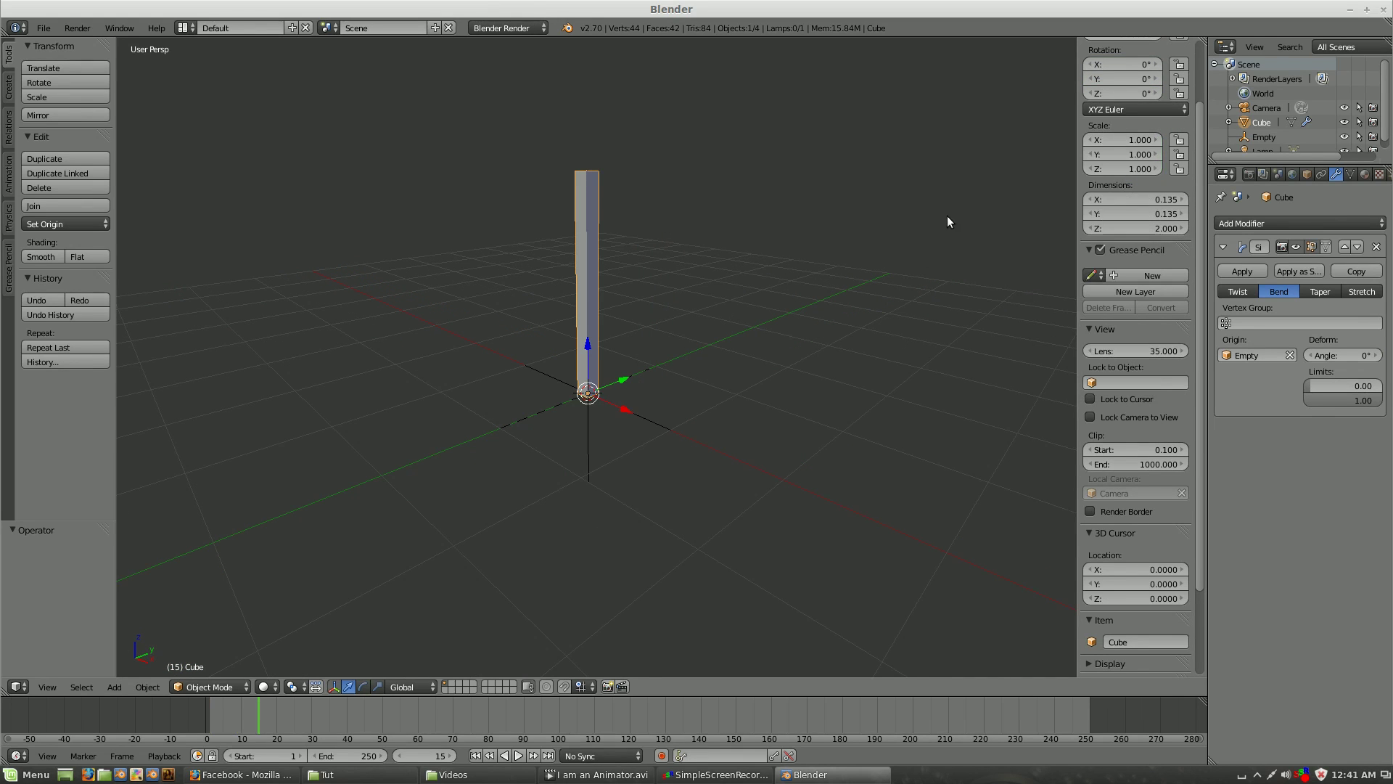
Remove the Simple Deform modifier and move the cube to another layer.
{"action": "left_click", "coordinate": [1377, 250]}
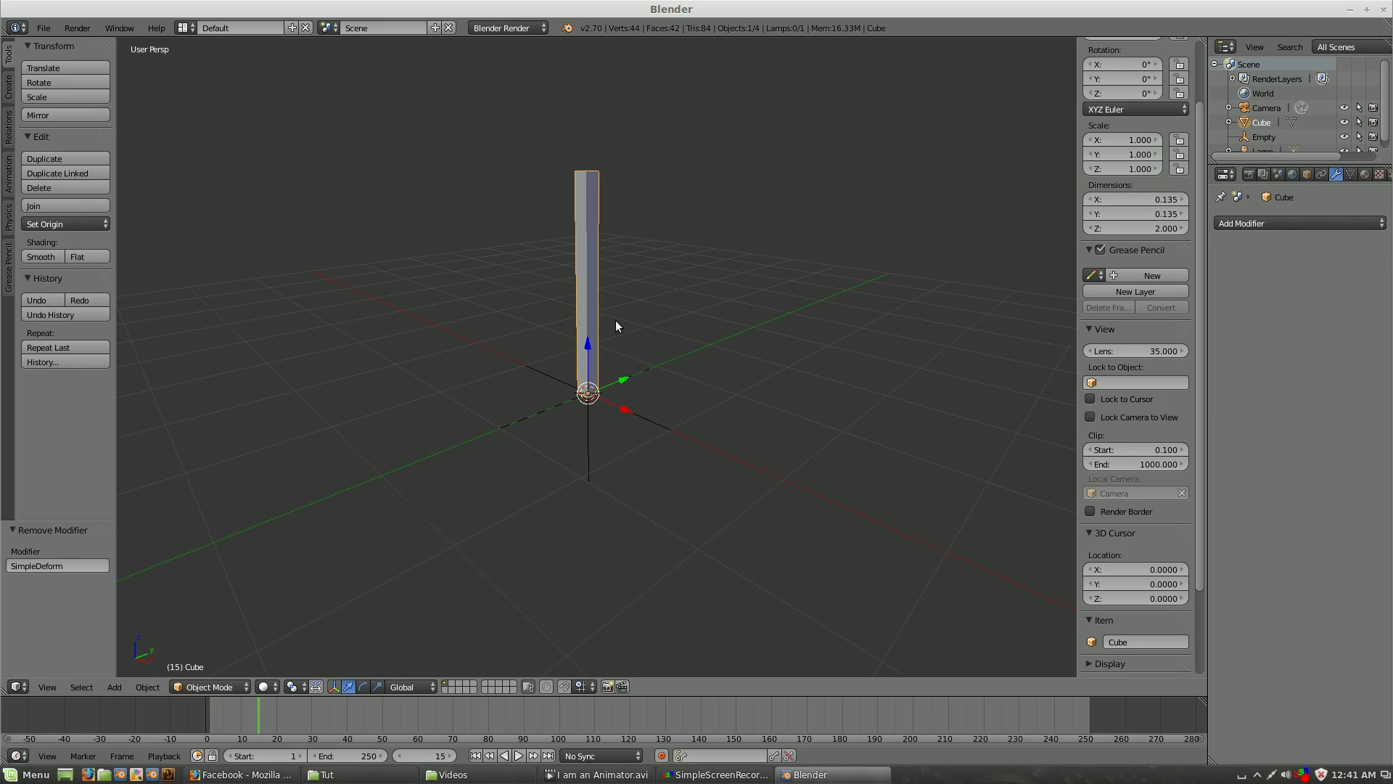
{"action": "key", "text": "m"}
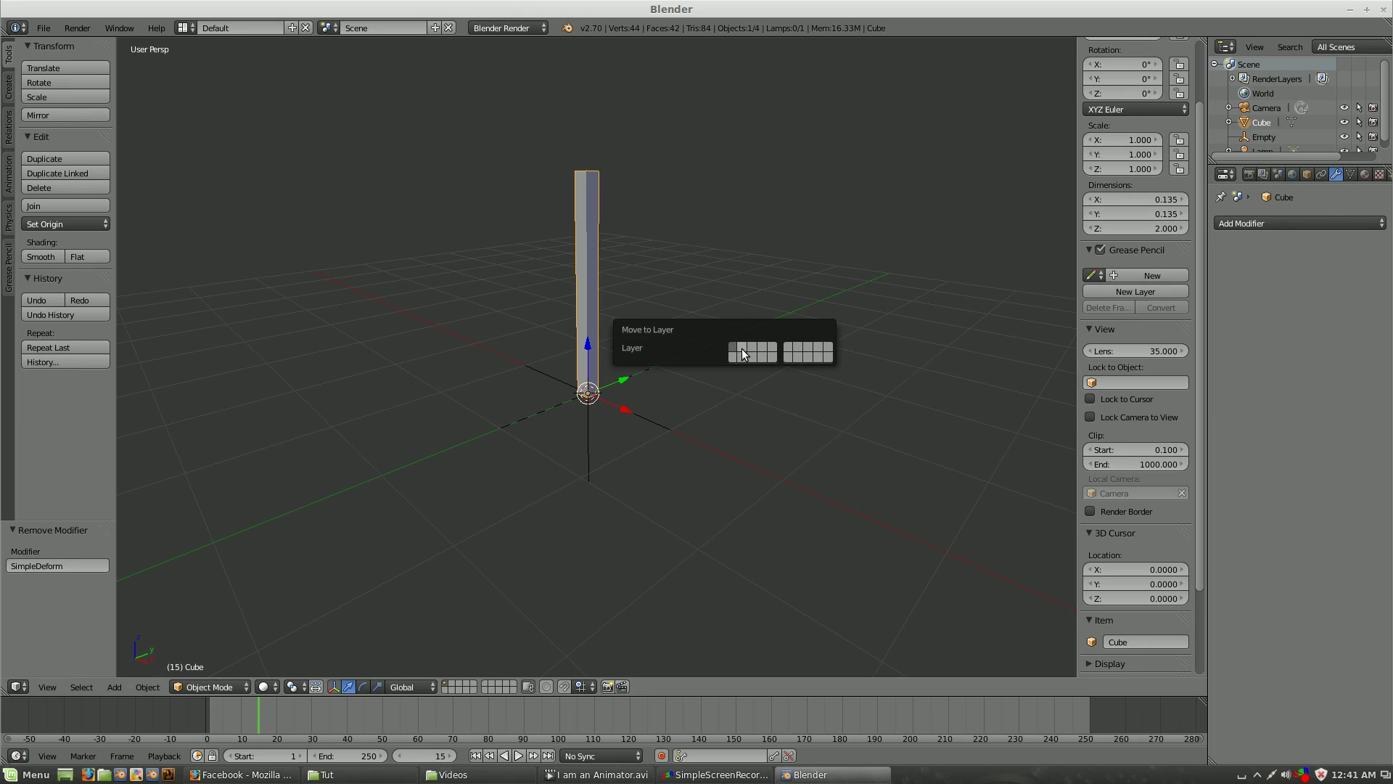
{"action": "left_click", "coordinate": [758, 347]}
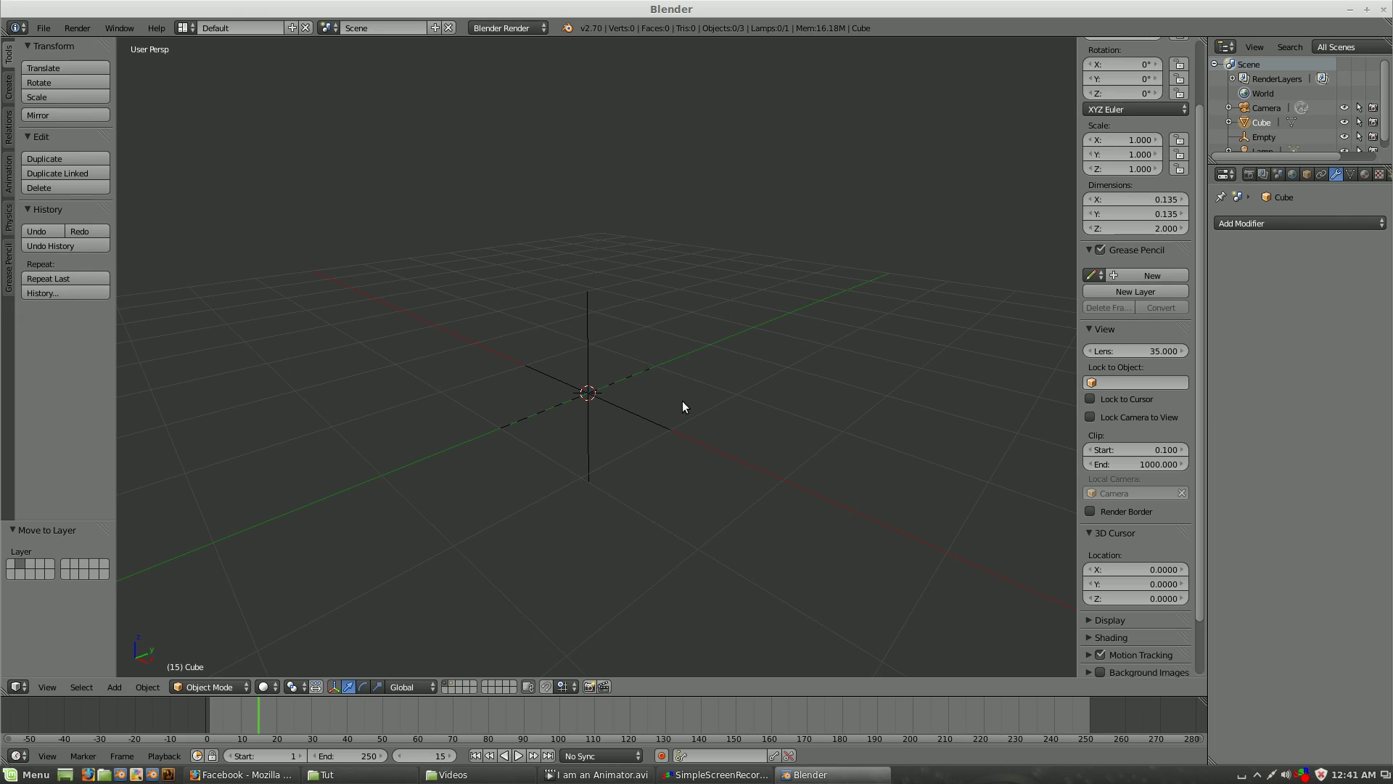
Add a plane and move it so one corner sits at the origin.
{"action": "middle_click_drag", "start_coordinate": [652, 454], "coordinate": [672, 443]}
{"action": "key", "text": "shift+s"}
{"action": "key", "text": "shift+a"}
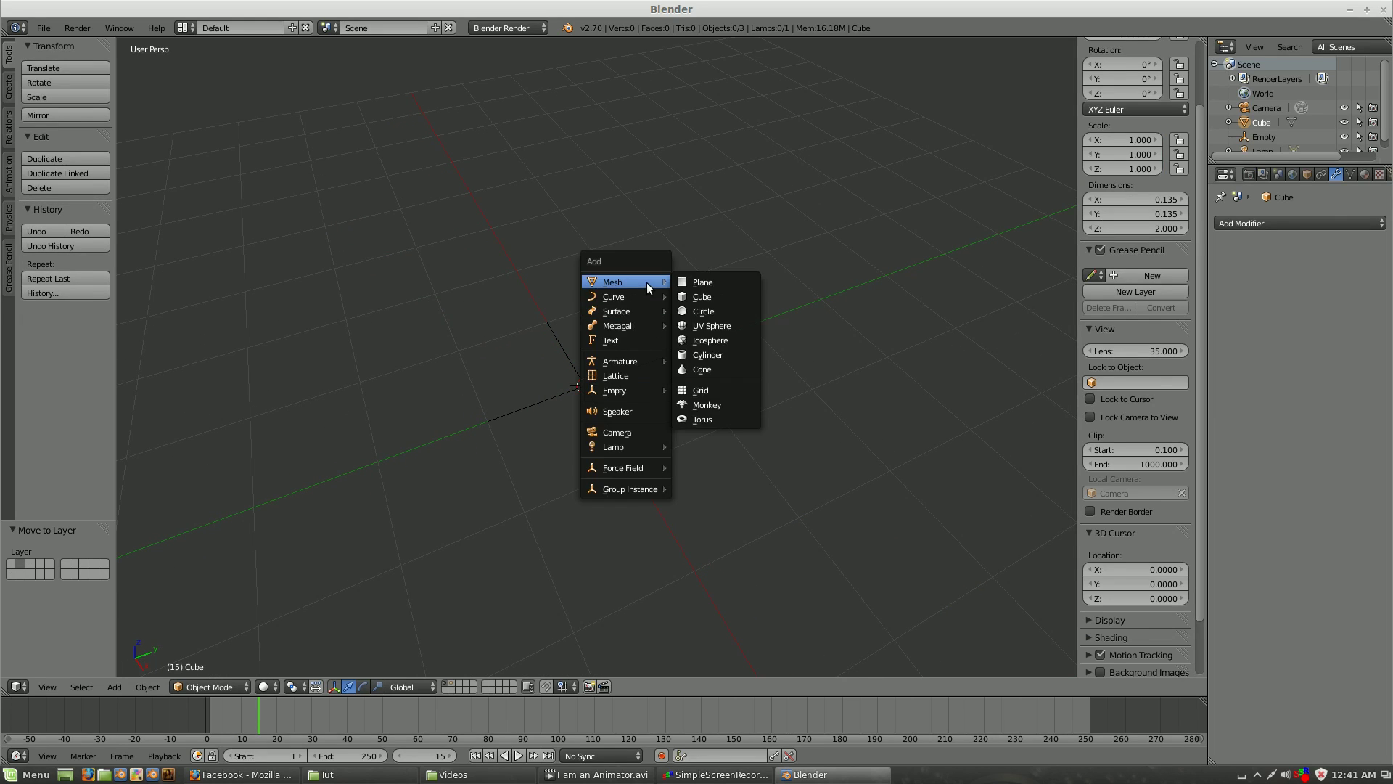
{"action": "left_click", "coordinate": [762, 282]}
{"action": "key", "text": "Tab"}
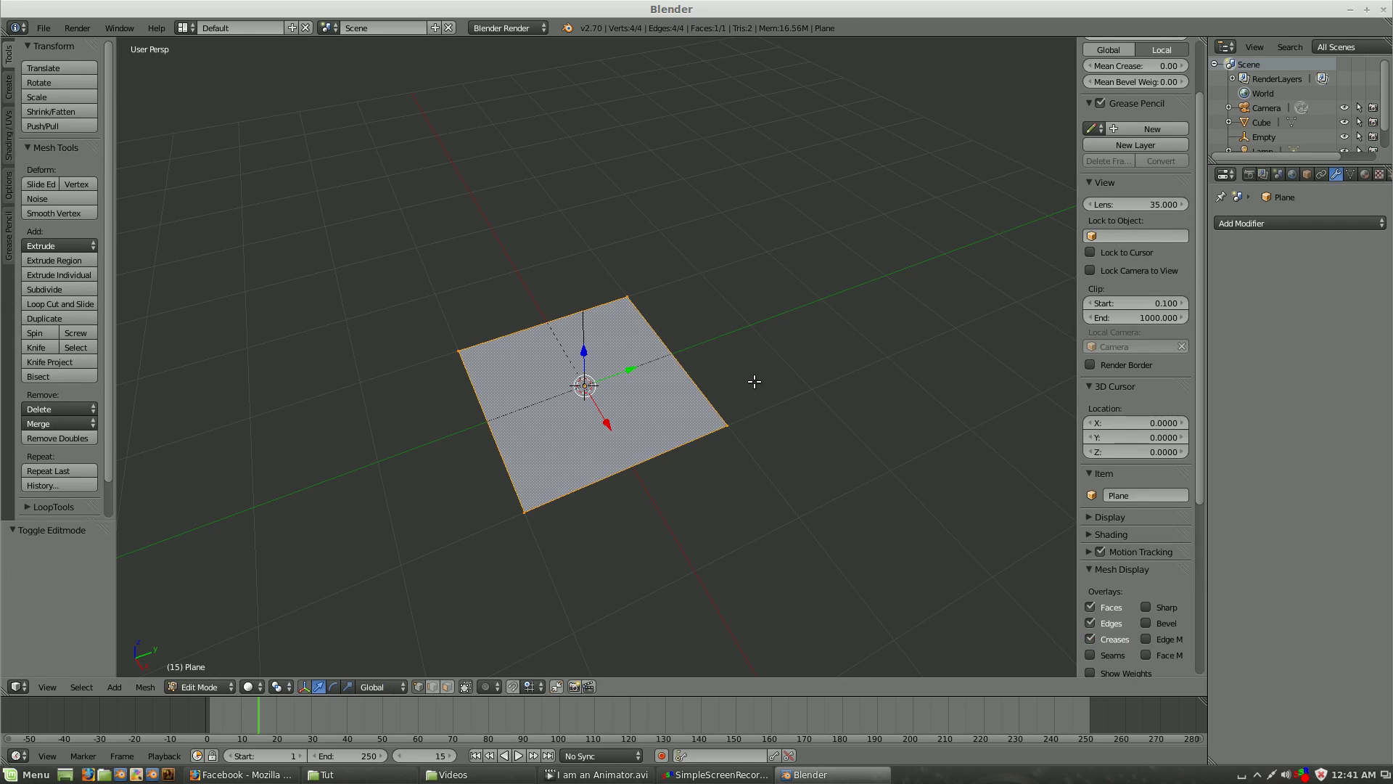
{"action": "key", "text": "g"}
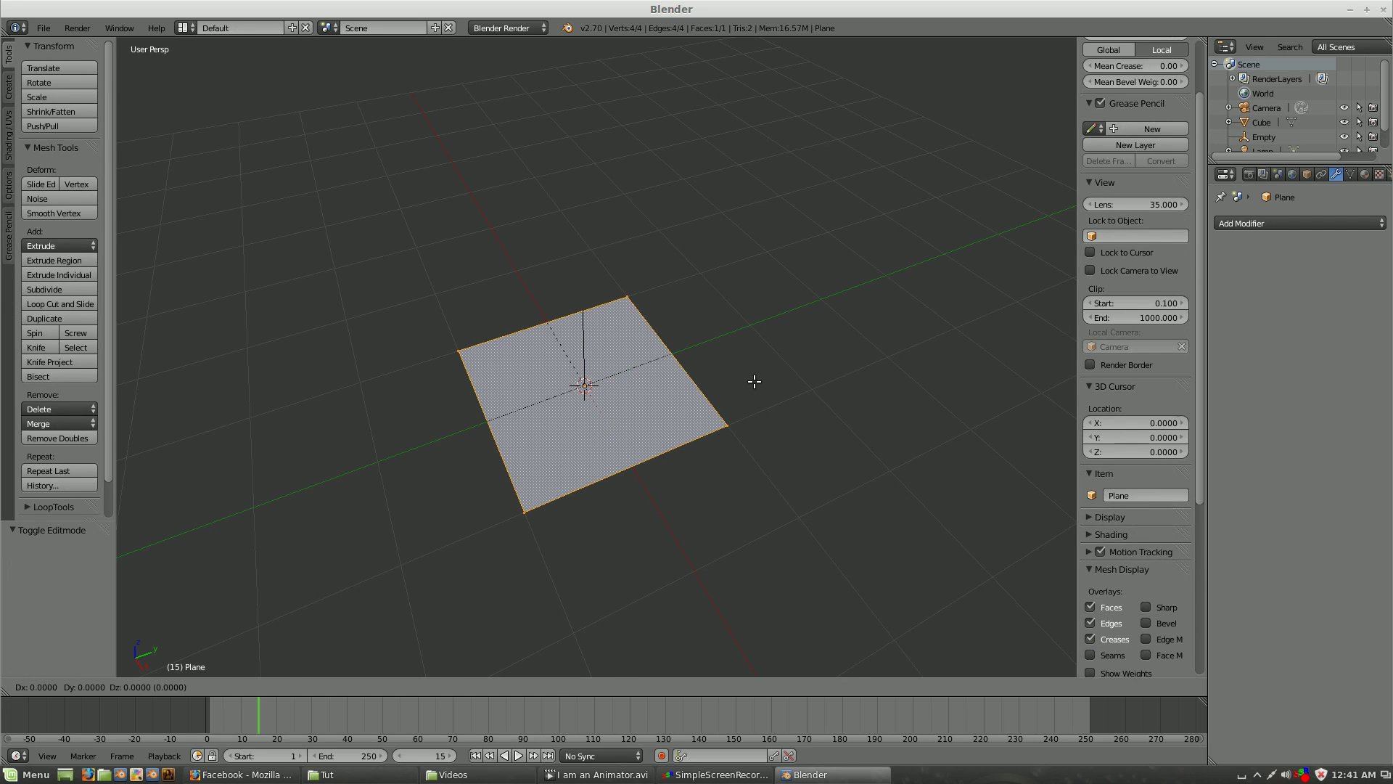
{"action": "left_click", "coordinate": [751, 384]}
{"action": "key", "text": "Tab"}
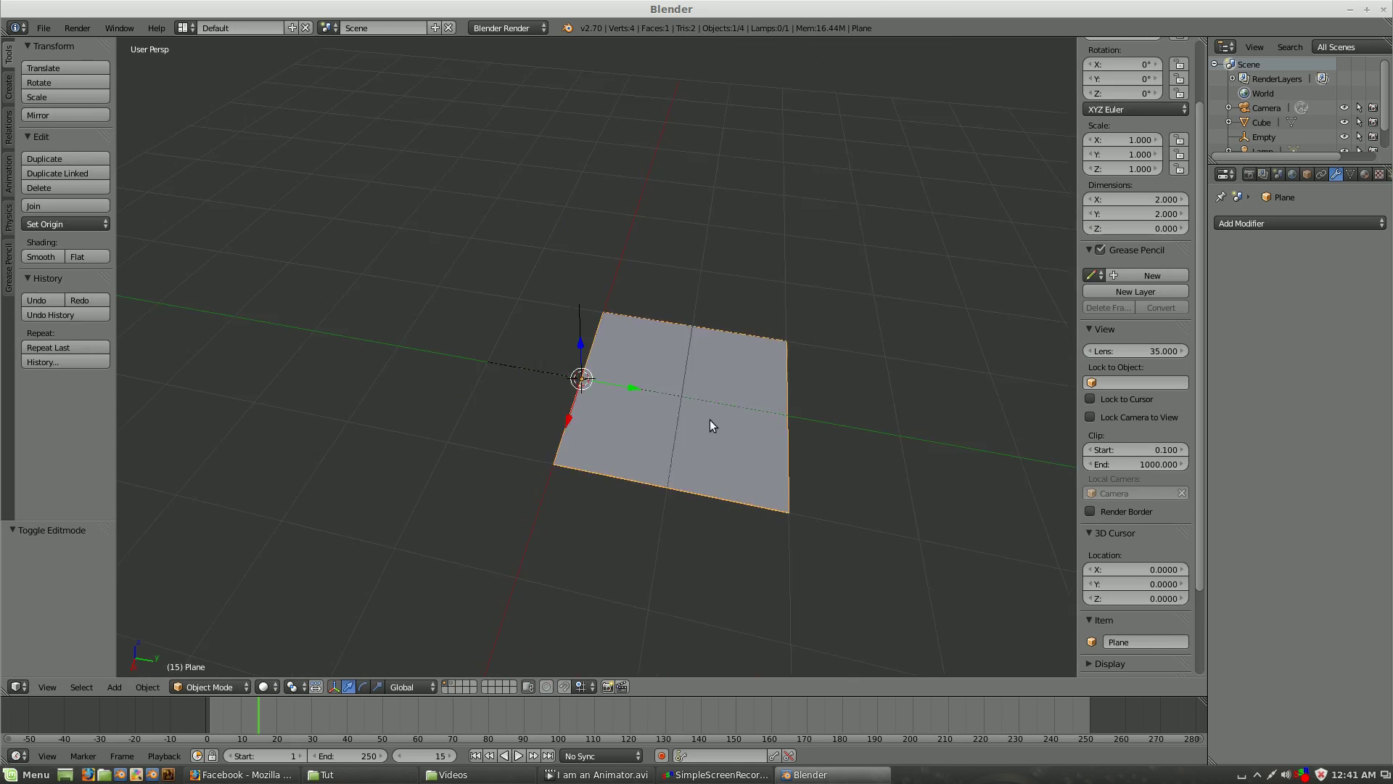
Stretch the plane along Y to about 4 units by moving two corner vertices.
{"action": "middle_click_drag", "start_coordinate": [714, 404], "coordinate": [762, 408]}
{"action": "key", "text": "Tab"}
{"action": "right_click", "coordinate": [721, 305]}
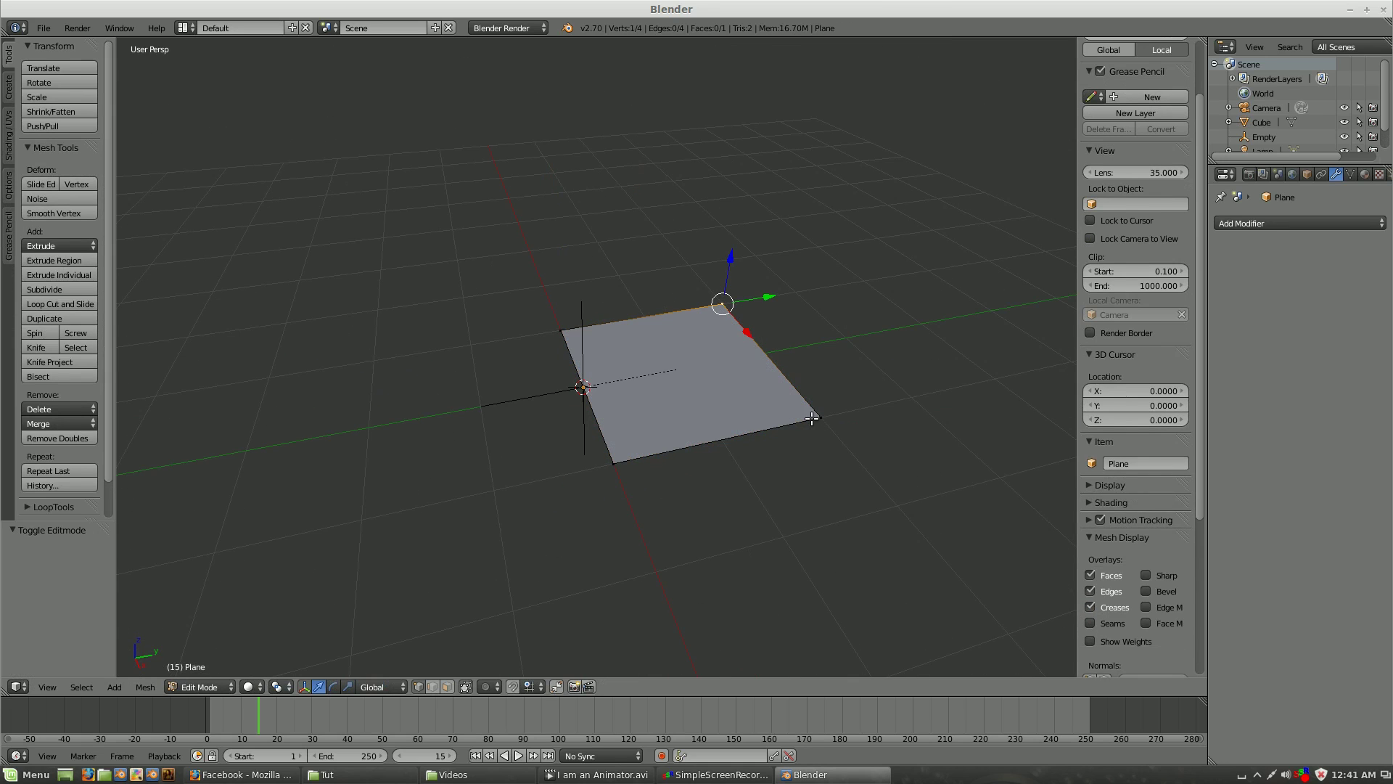
{"action": "right_click", "coordinate": [812, 417], "text": "shift"}
{"action": "key", "text": "g"}
{"action": "key", "text": "y"}
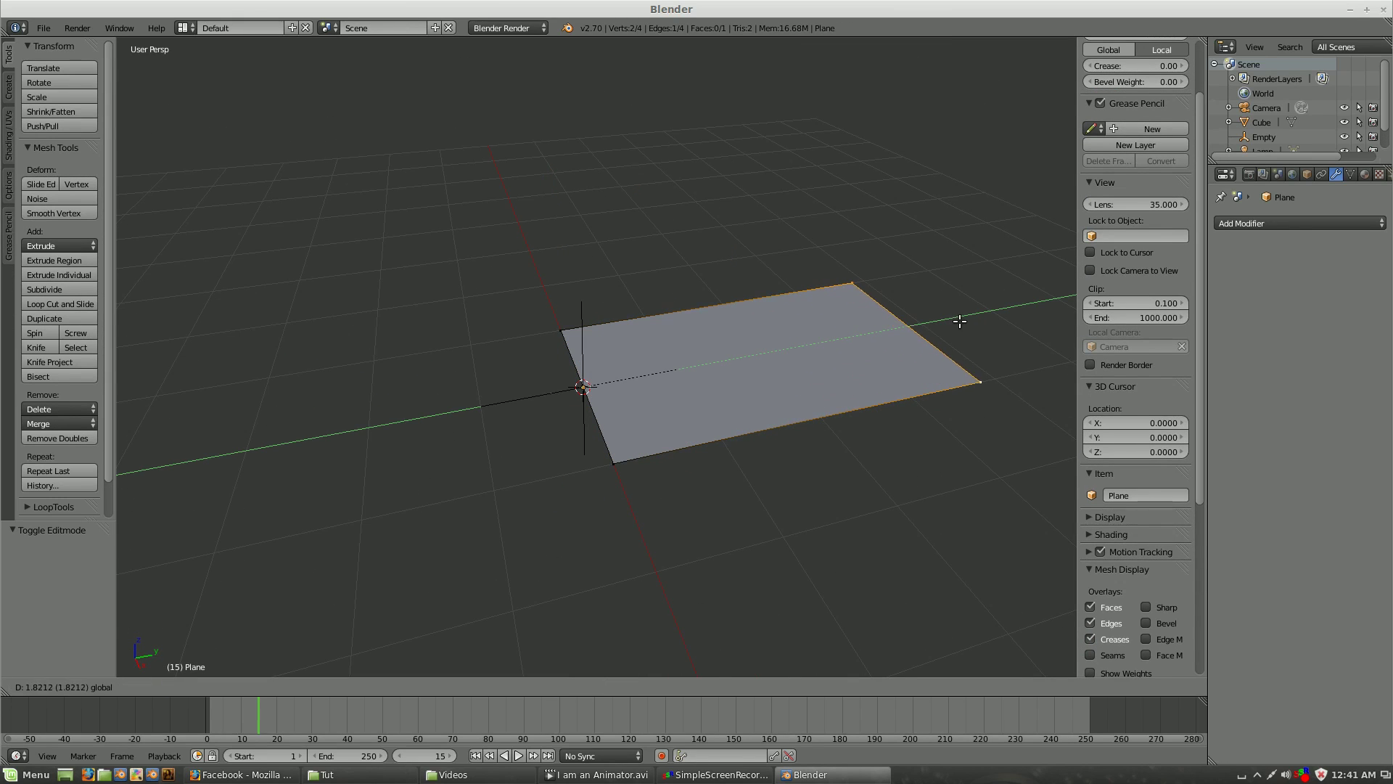
{"action": "left_click", "coordinate": [967, 318]}
{"action": "mouse_move", "coordinate": [894, 392]}
{"action": "middle_mouse_down"}
{"action": "mouse_move", "coordinate": [810, 453]}
{"action": "mouse_move", "coordinate": [826, 467]}
{"action": "middle_mouse_up"}
Slice the plane into ten strips with nine loop cuts and leave Edit Mode.
{"action": "key", "text": "ctrl+r"}
{"action": "scroll", "coordinate": [806, 370], "scroll_direction": "up", "scroll_amount": 6}
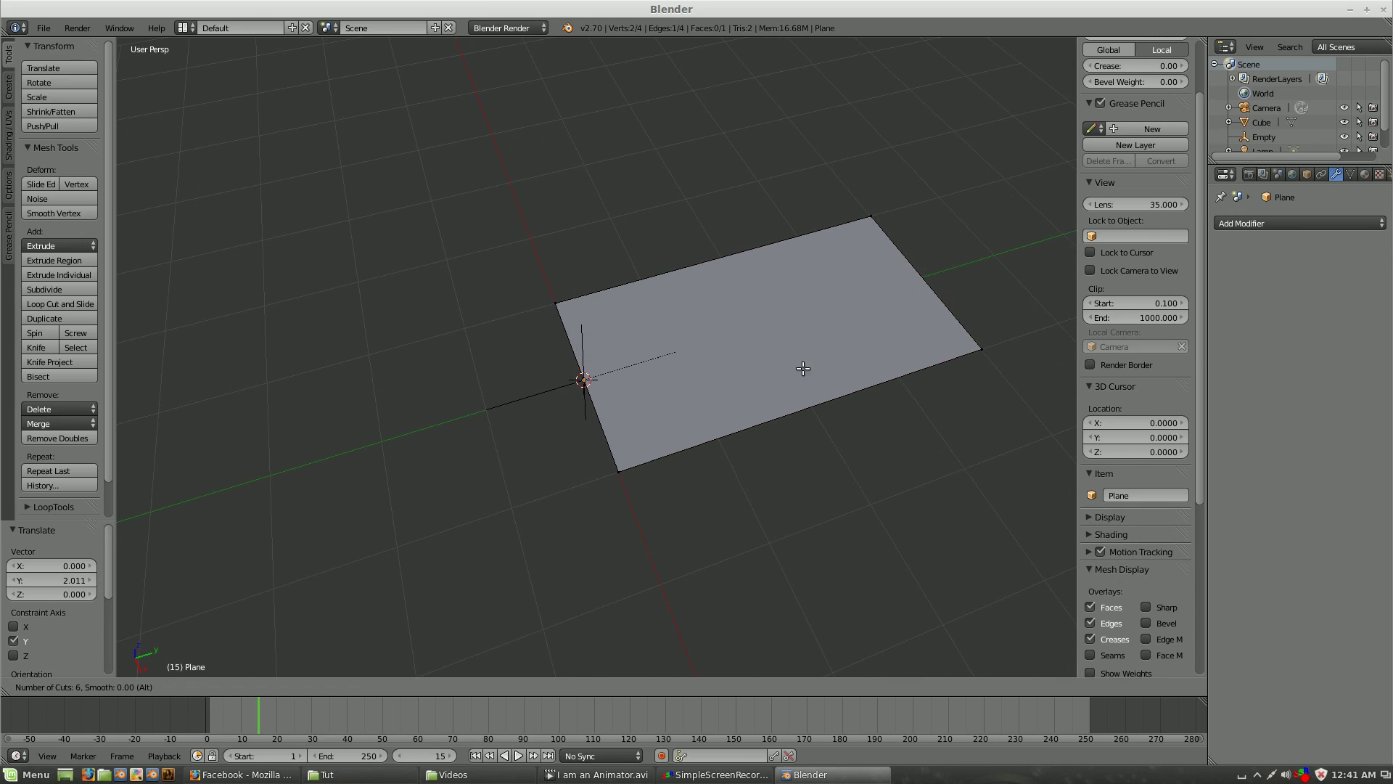
{"action": "left_click", "coordinate": [655, 266]}
{"action": "right_click", "coordinate": [656, 266]}
{"action": "key", "text": "a"}
{"action": "key", "text": "Tab"}
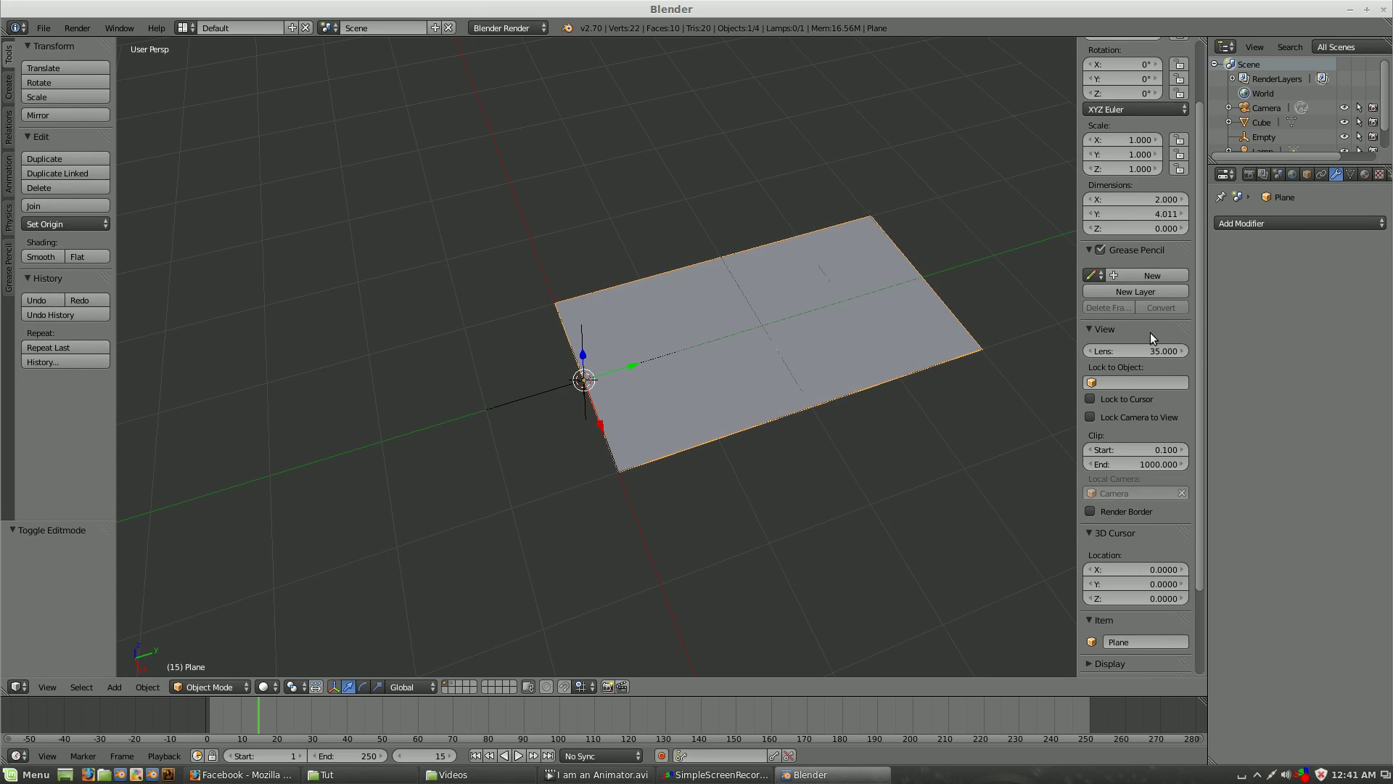
Give the plane a Simple Deform Bend modifier with the Empty as origin.
{"action": "left_click", "coordinate": [1306, 223]}
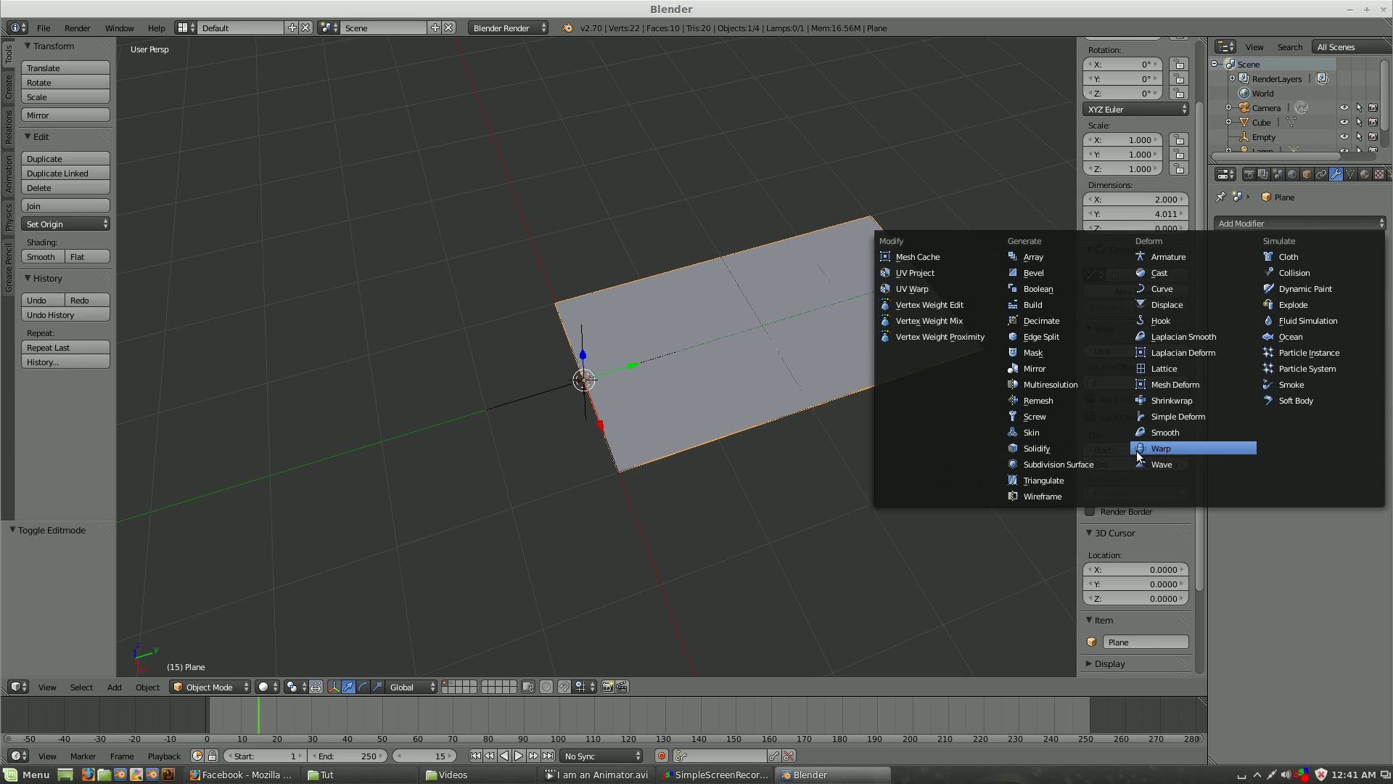
{"action": "left_click", "coordinate": [1180, 411]}
{"action": "left_click", "coordinate": [1280, 290]}
{"action": "left_click", "coordinate": [1264, 355]}
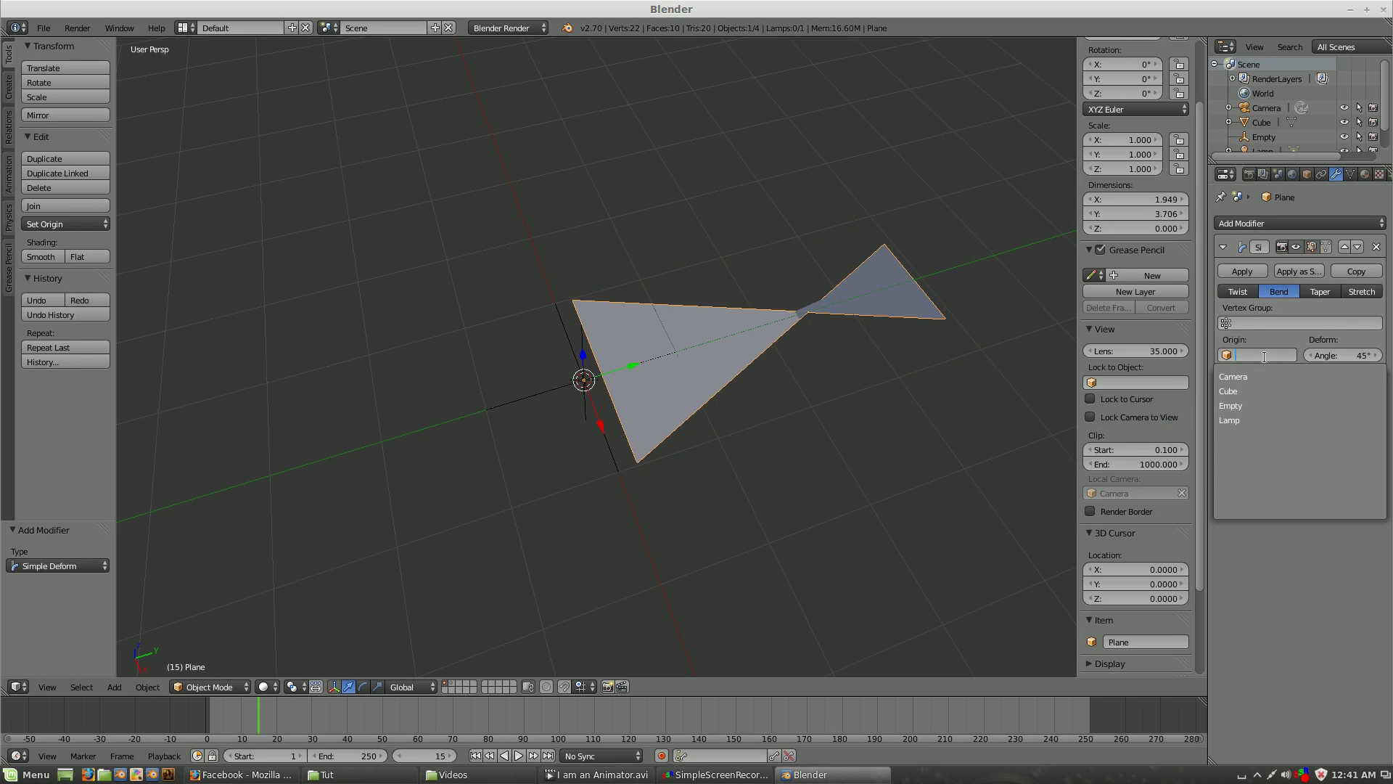
{"action": "left_click", "coordinate": [1261, 405]}
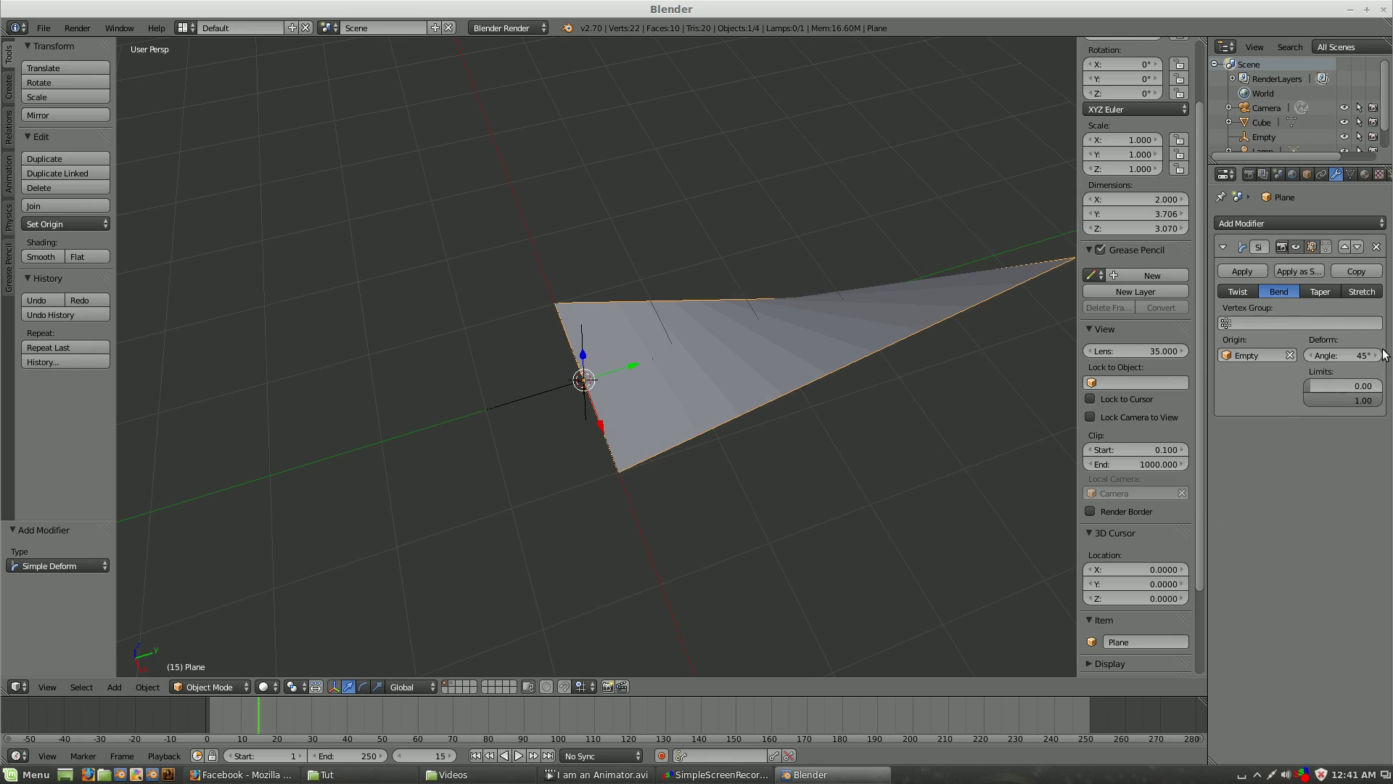
Rotate the empty 90° about X and raise the plane's bend angle to 355°.
{"action": "right_click", "coordinate": [561, 394]}
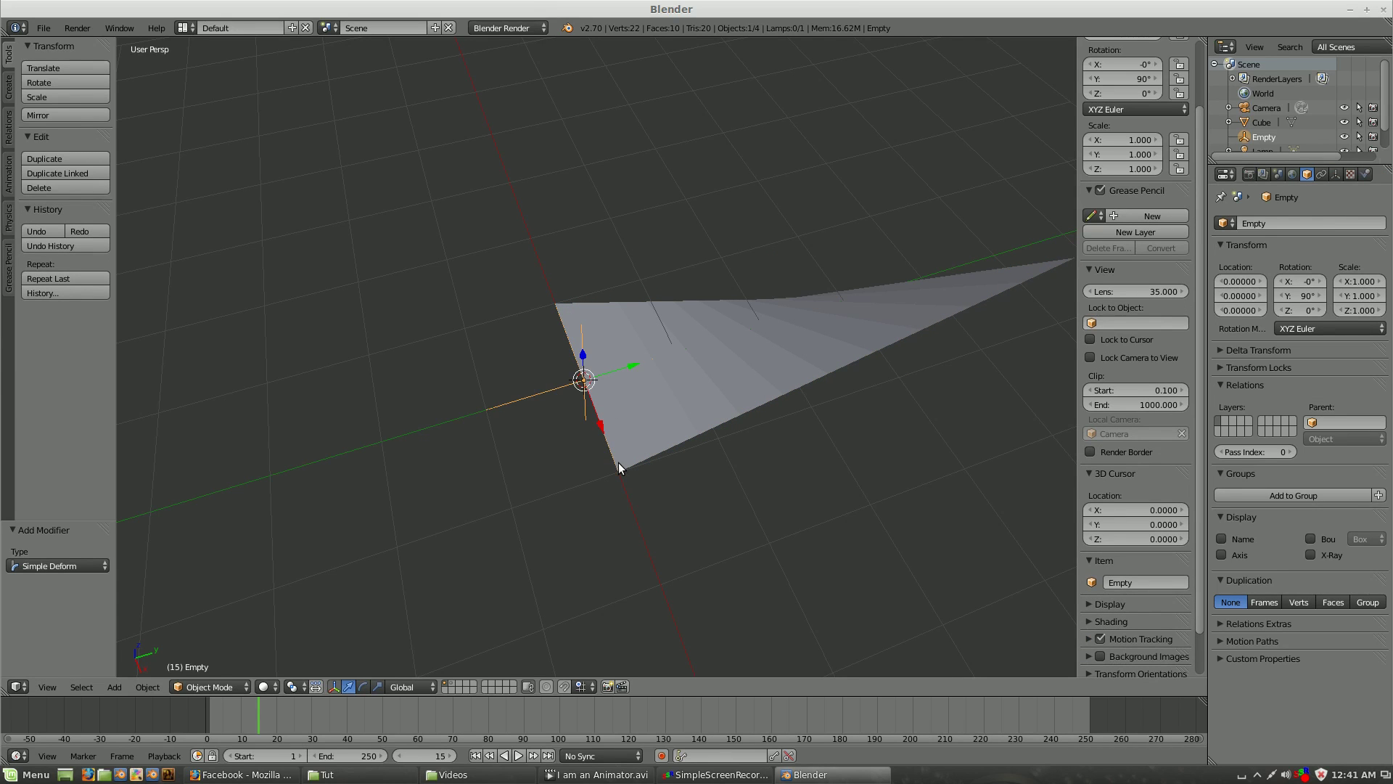
{"action": "key", "text": "r"}
{"action": "key", "text": "x"}
{"action": "key", "text": "9"}
{"action": "key", "text": "0"}
{"action": "key", "text": "Return"}
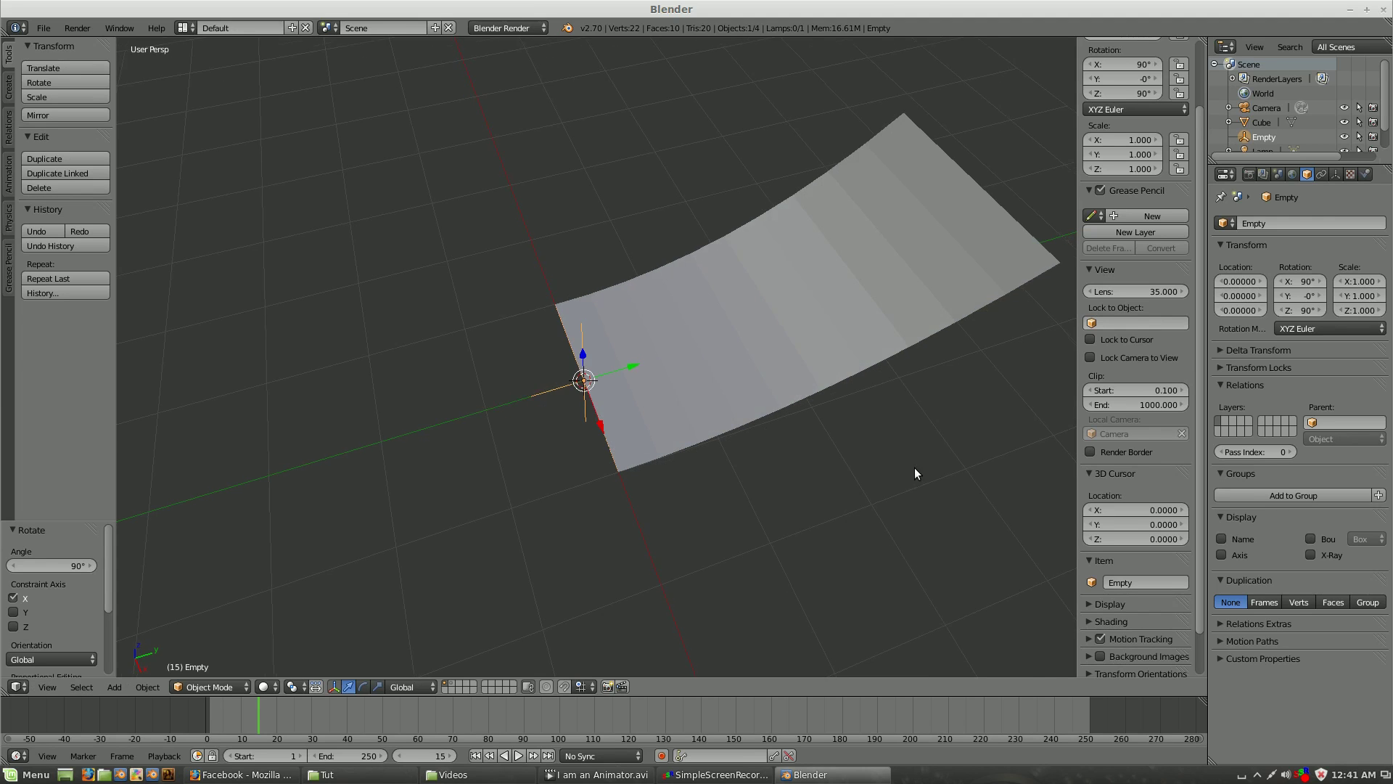
{"action": "right_click", "coordinate": [897, 286]}
{"action": "left_click_drag", "start_coordinate": [1347, 356], "coordinate": [1381, 355]}
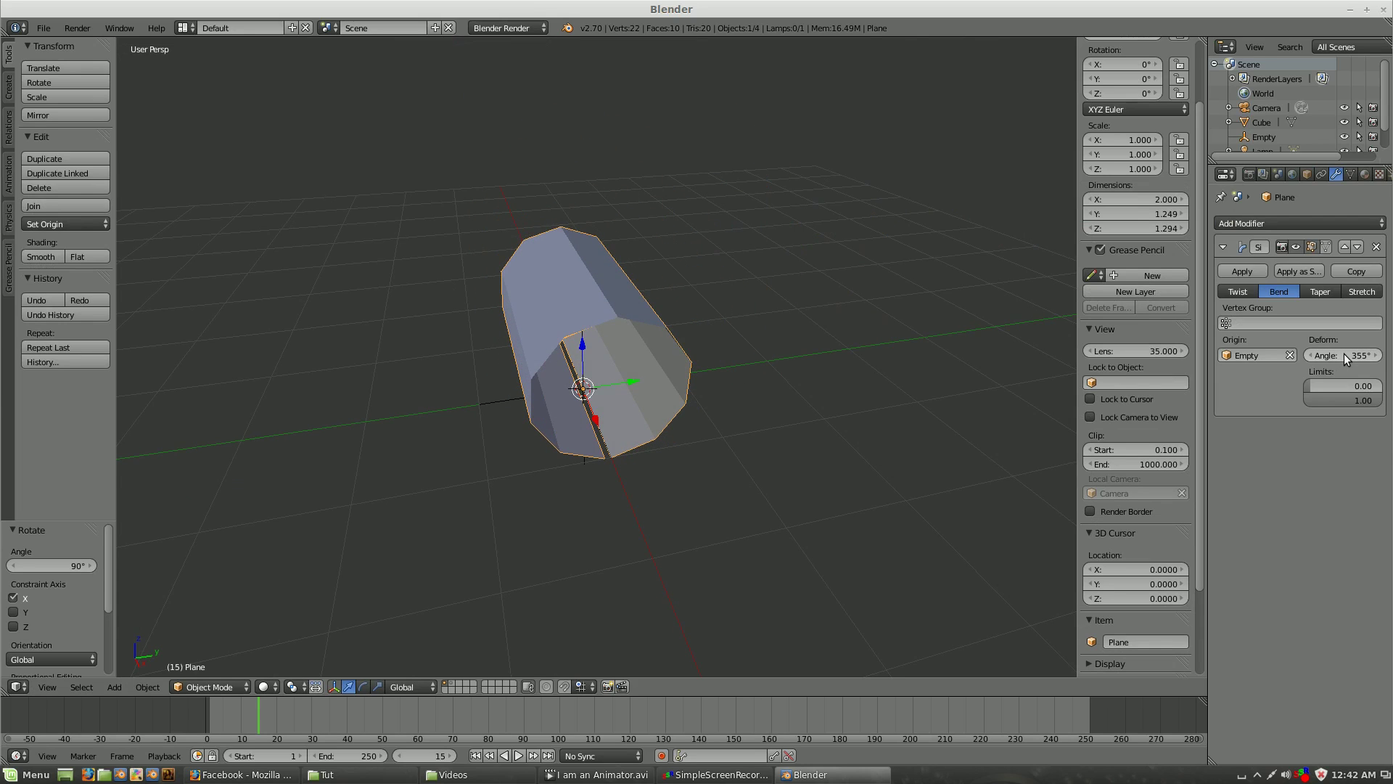
Keyframe the bend angle at frame 1, then keyframe a flat 0° angle at frame 15.
{"action": "key", "text": "i"}
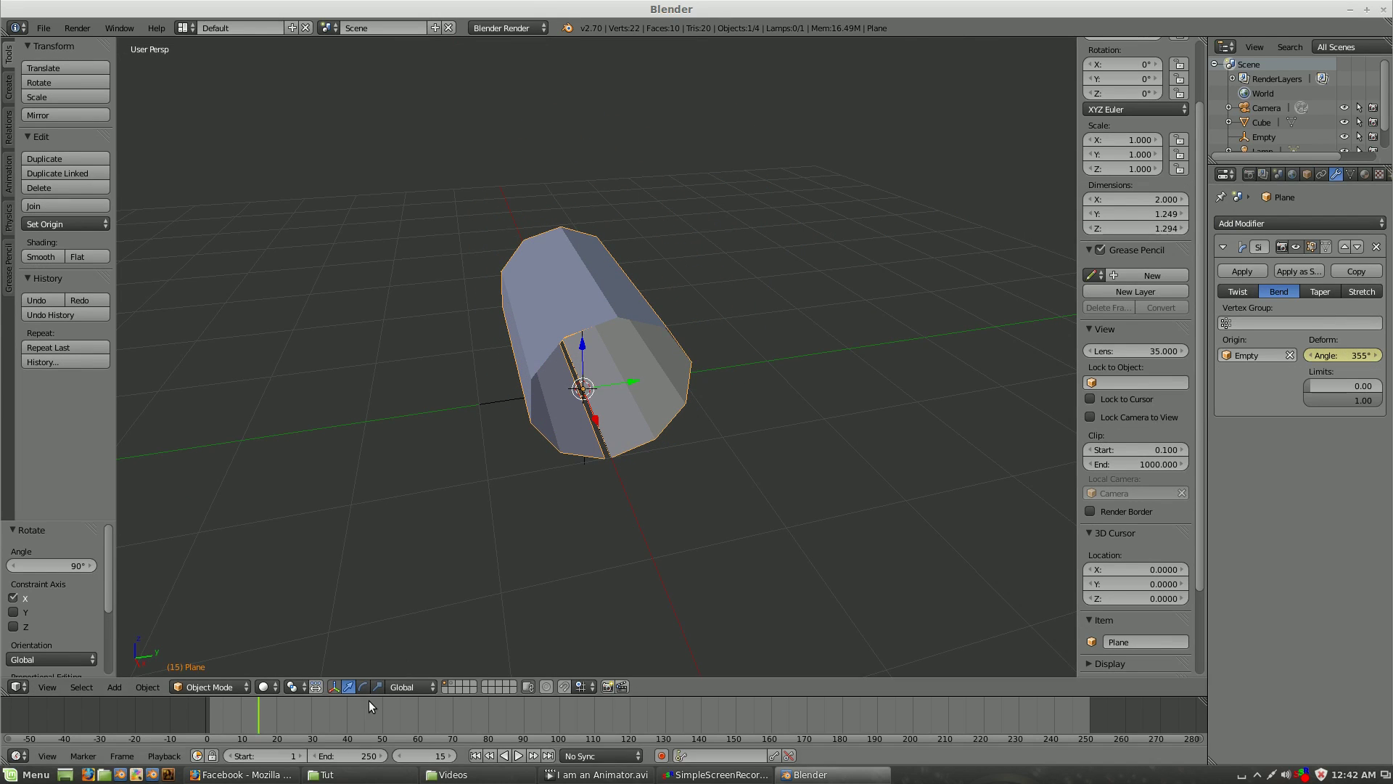
{"action": "left_click", "coordinate": [208, 720]}
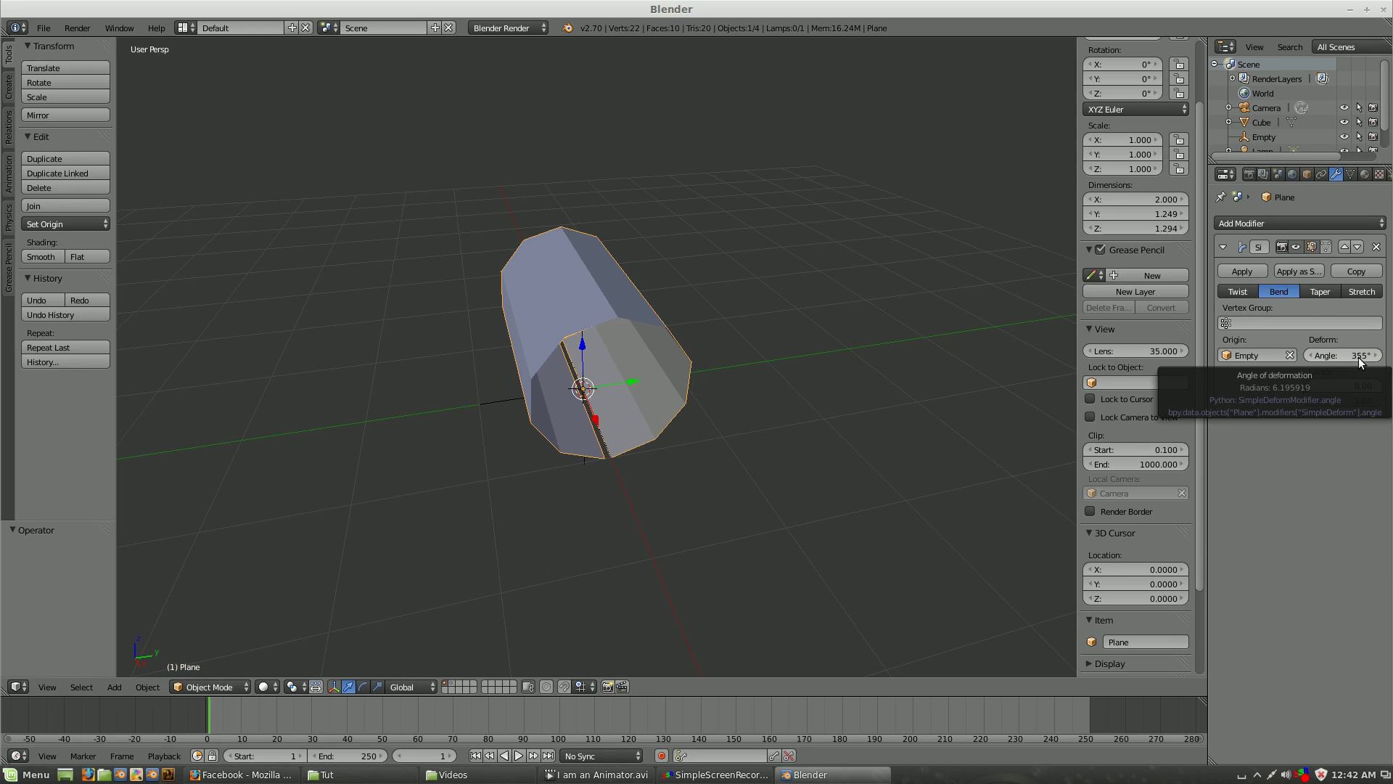
{"action": "left_click", "coordinate": [259, 718]}
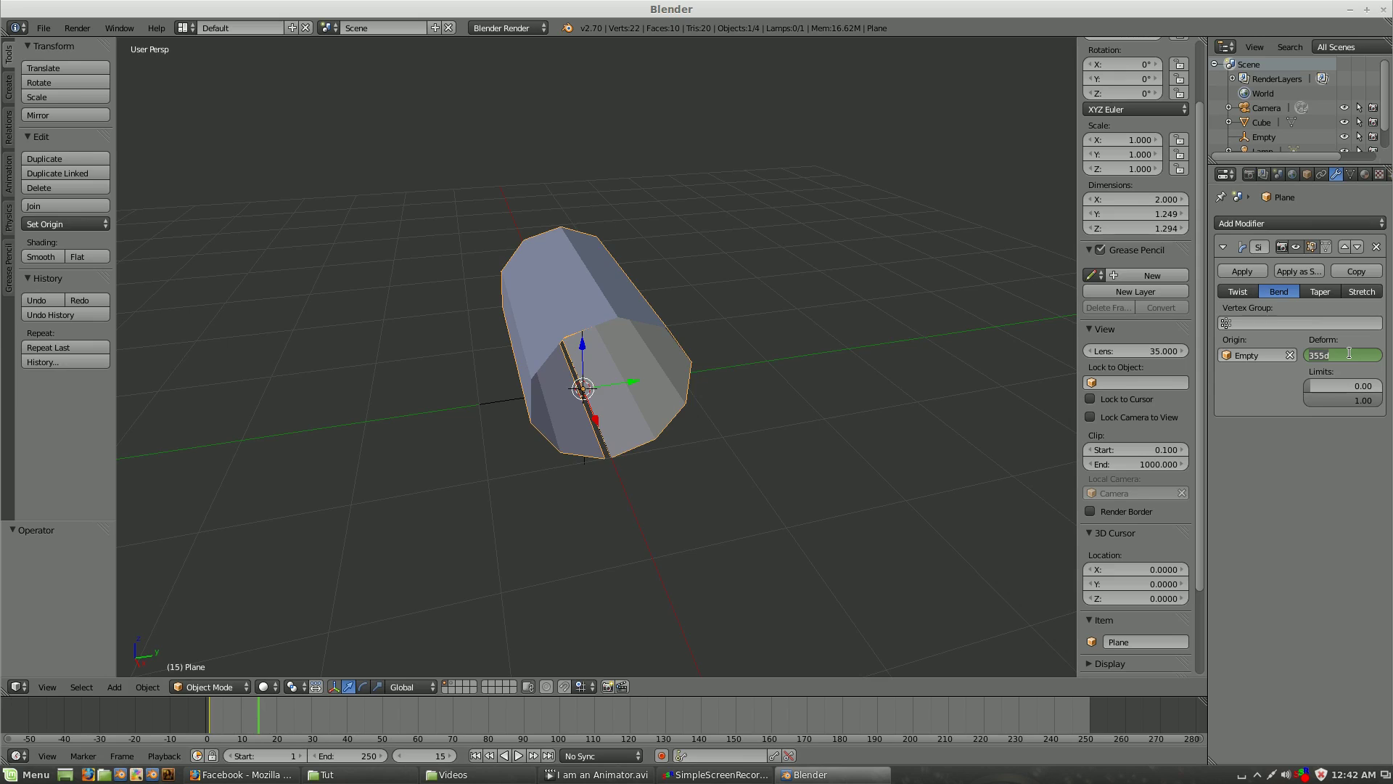
{"action": "type", "text": "0"}
{"action": "key", "text": "Return"}
{"action": "key", "text": "i"}
Keyframe the plane's full scale at frame 9 and scale 0 at frame 1, then preview the unrolling.
{"action": "left_click", "coordinate": [236, 723]}
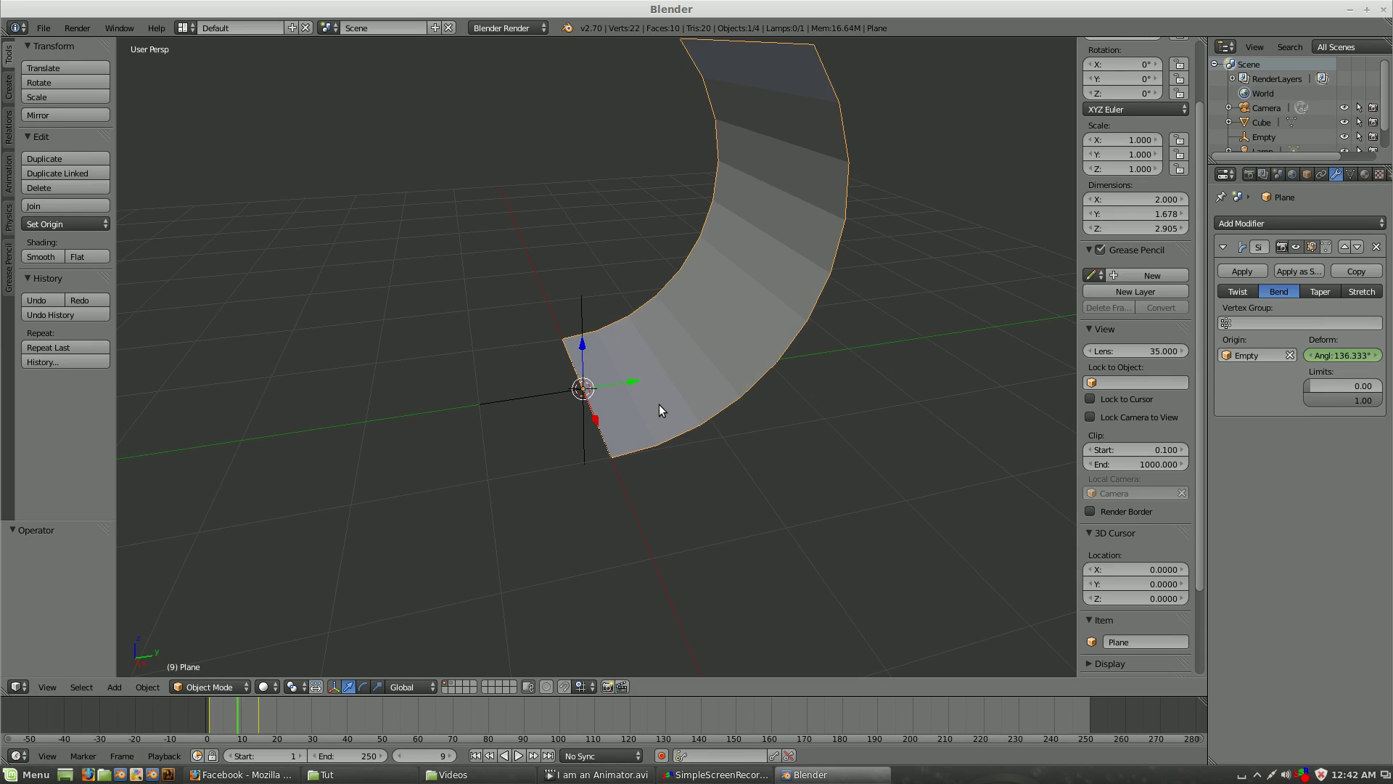
{"action": "key", "text": "i"}
{"action": "left_click", "coordinate": [659, 410]}
{"action": "left_click", "coordinate": [209, 718]}
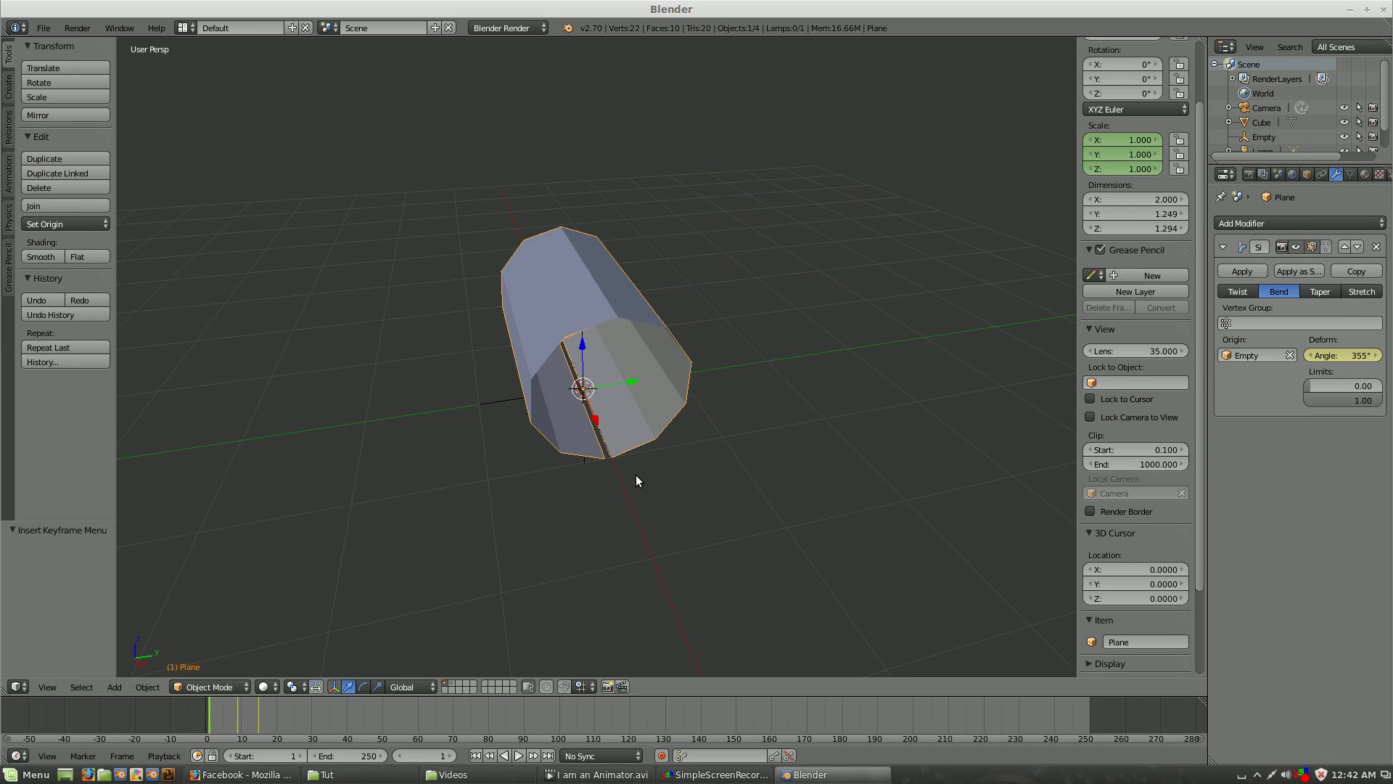
{"action": "type", "text": "s0"}
{"action": "key", "text": "Return"}
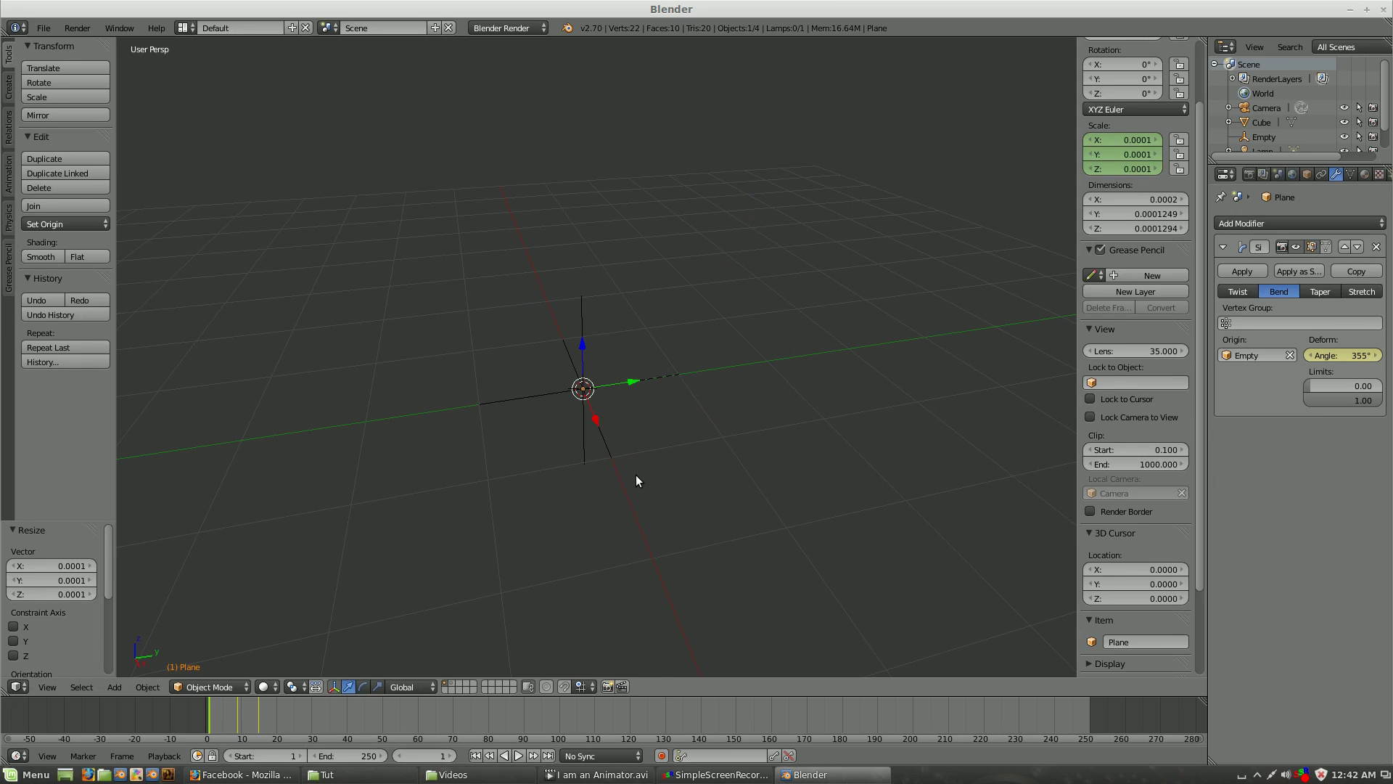
{"action": "key", "text": "i"}
{"action": "left_click", "coordinate": [636, 476]}
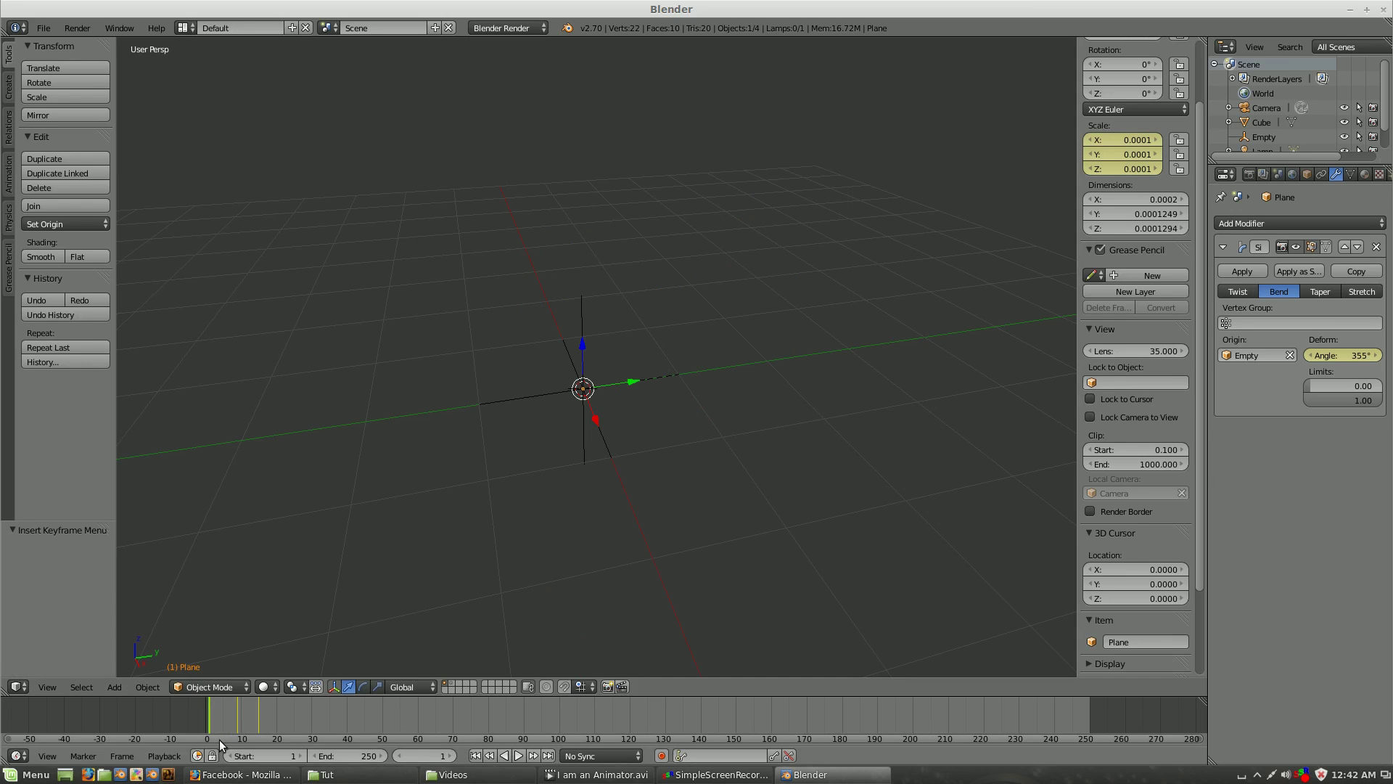
{"action": "left_click_drag", "start_coordinate": [209, 718], "coordinate": [257, 729]}
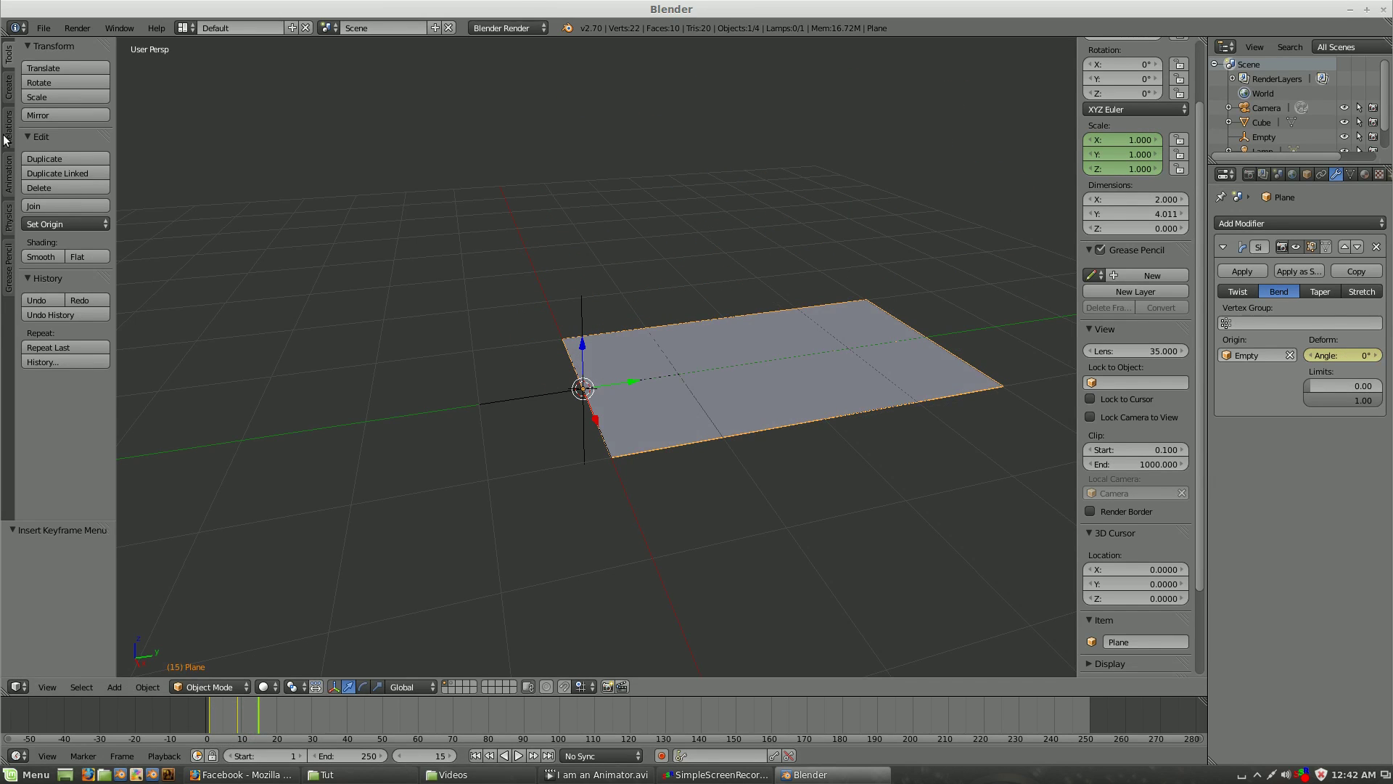
Export the plane's bend animation through the MDD exporter as Top.mdd, with end frame 15.
{"action": "left_click", "coordinate": [48, 28]}
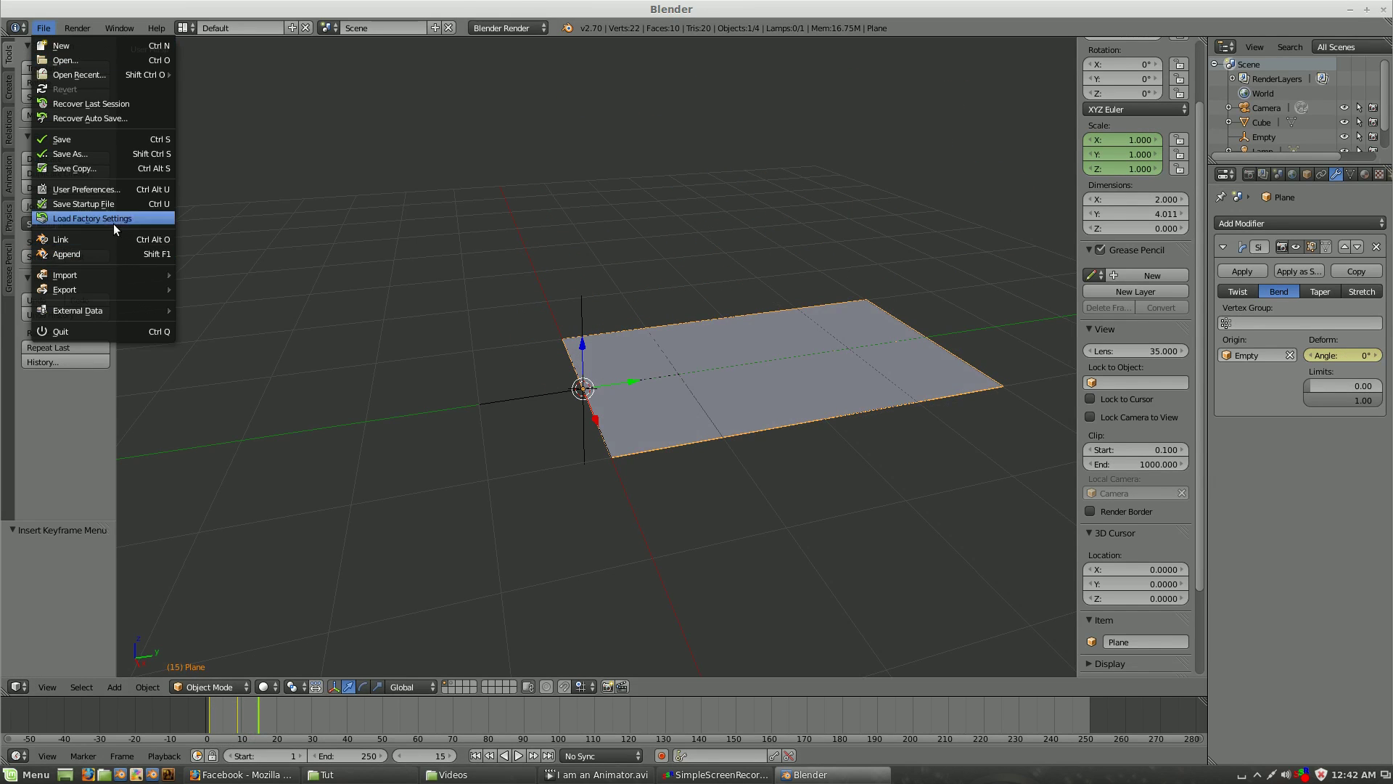
{"action": "mouse_move", "coordinate": [65, 290]}
{"action": "left_click", "coordinate": [293, 406]}
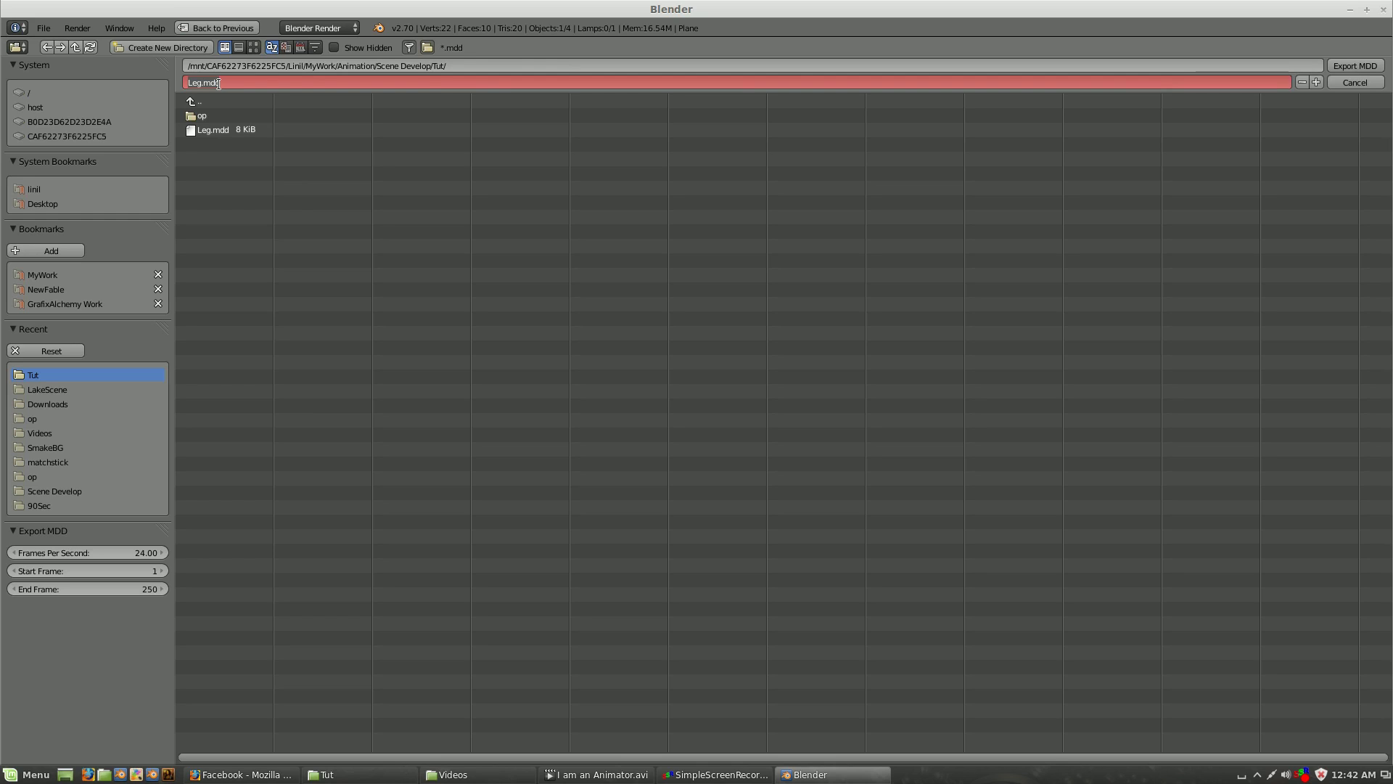
{"action": "key", "text": "ctrl+a"}
{"action": "type", "text": "T"}
{"action": "left_click", "coordinate": [149, 589]}
{"action": "left_click", "coordinate": [149, 589]}
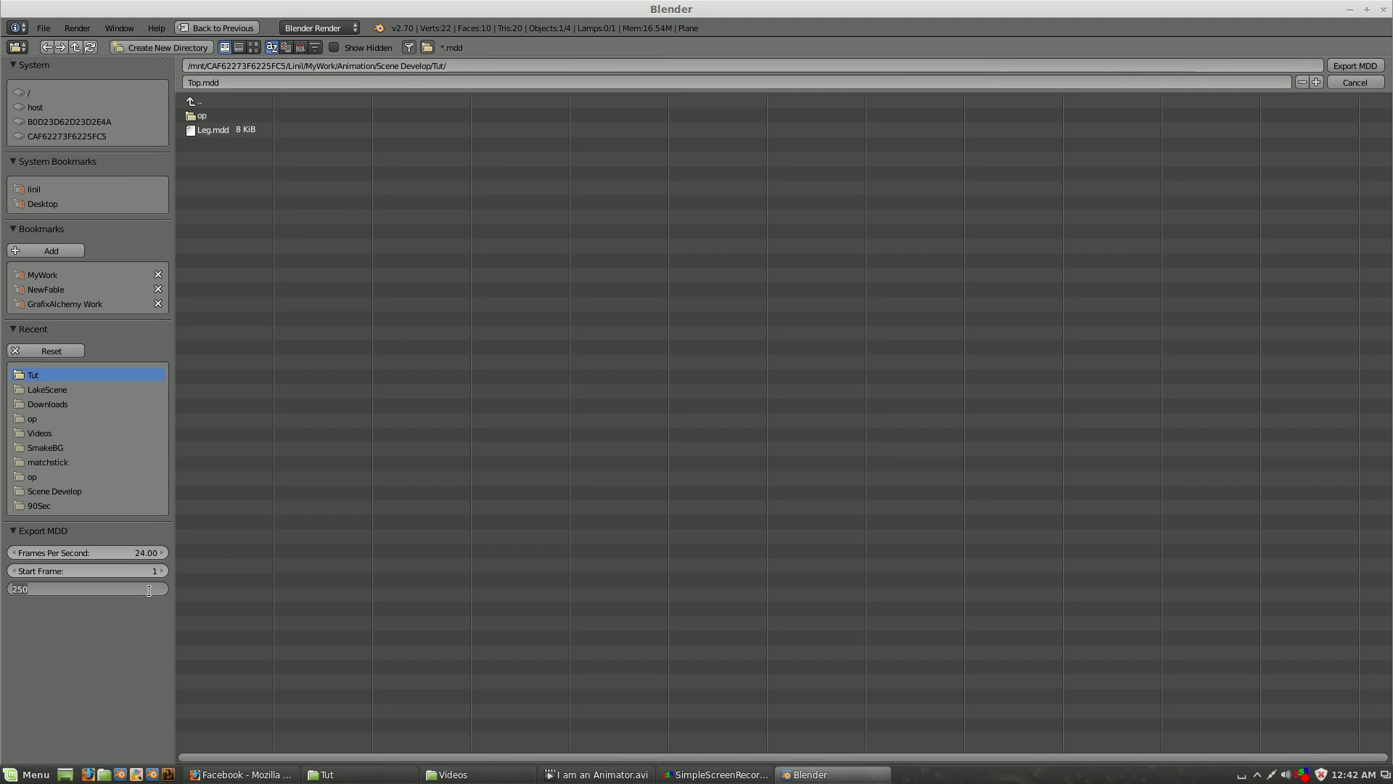
{"action": "type", "text": "15"}
{"action": "key", "text": "Return"}
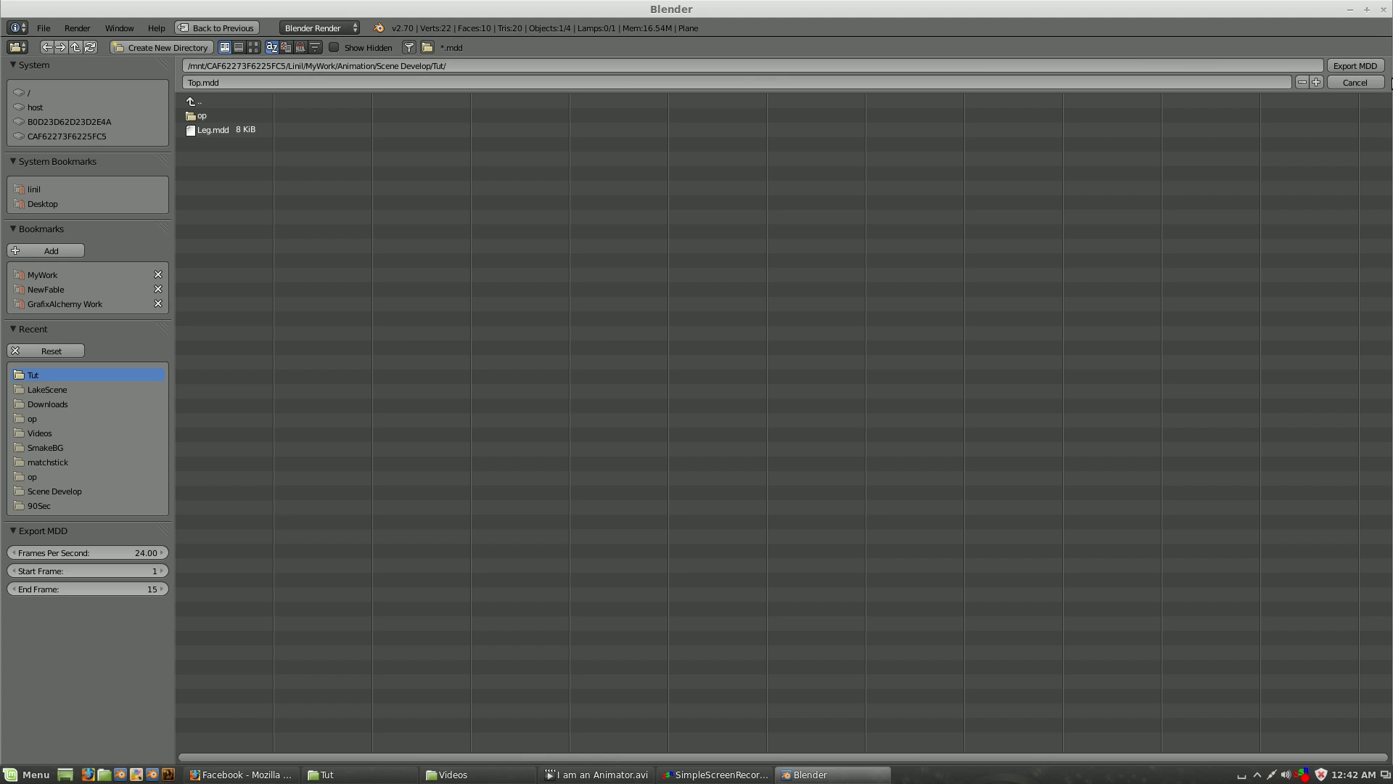
{"action": "left_click", "coordinate": [1358, 65]}
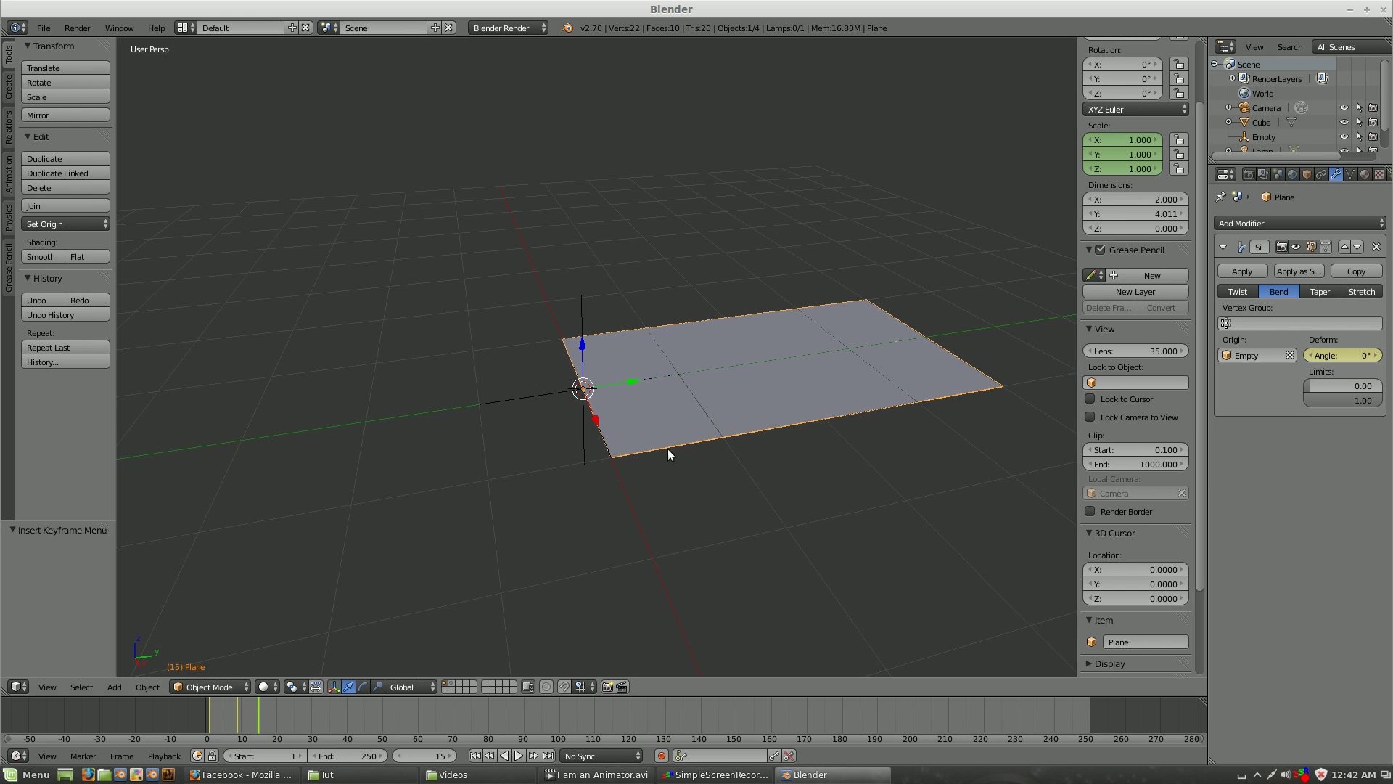
Delete the Empty from the scene.
{"action": "right_click", "coordinate": [595, 416]}
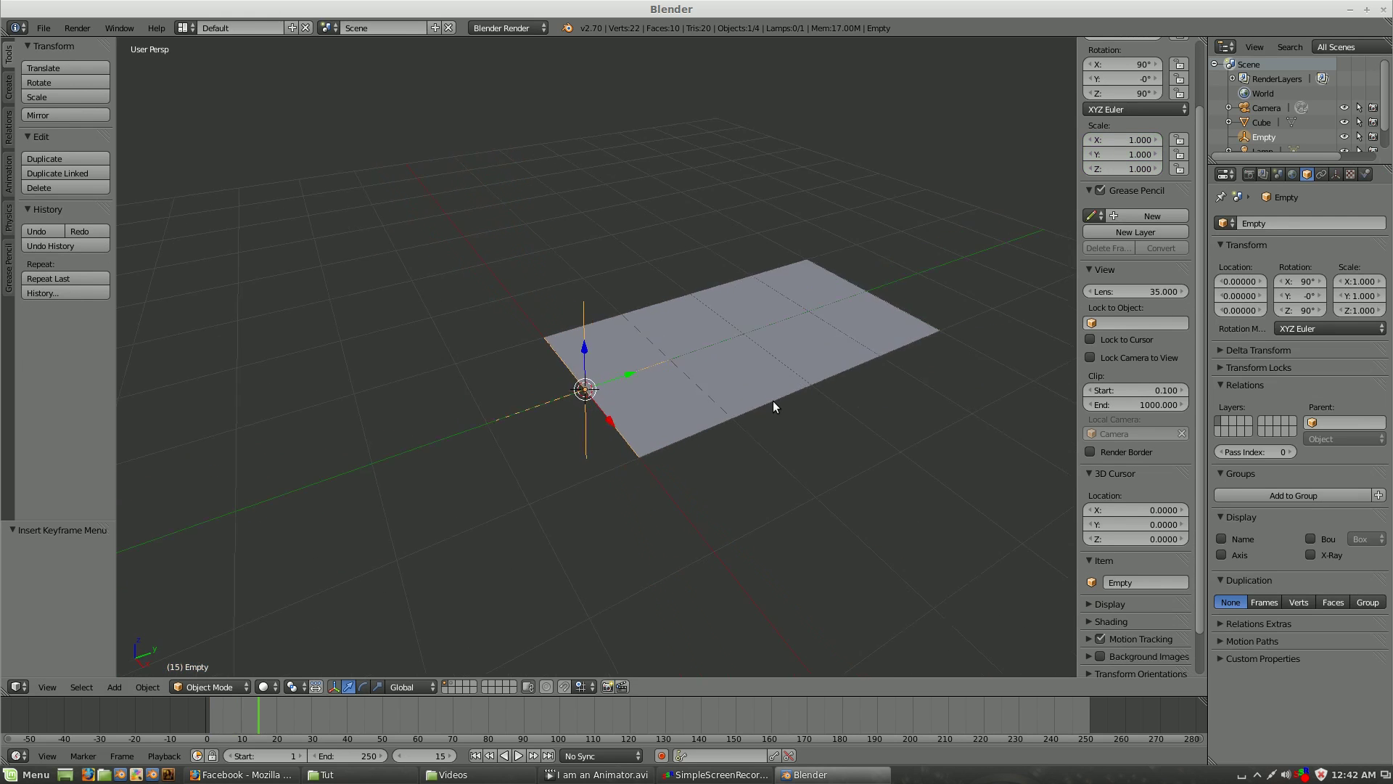
{"action": "middle_click_drag", "start_coordinate": [629, 405], "coordinate": [760, 317]}
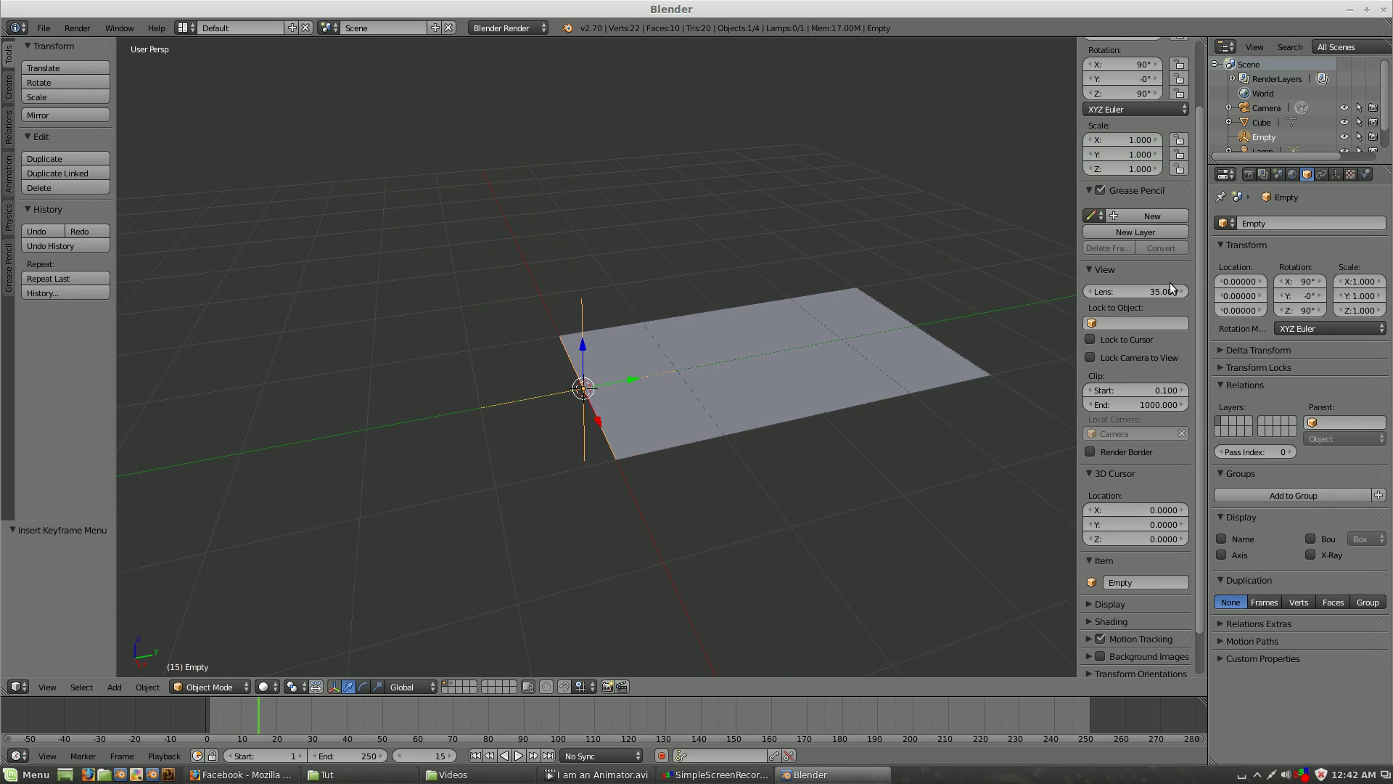
{"action": "key", "text": "x"}
{"action": "left_click", "coordinate": [762, 315]}
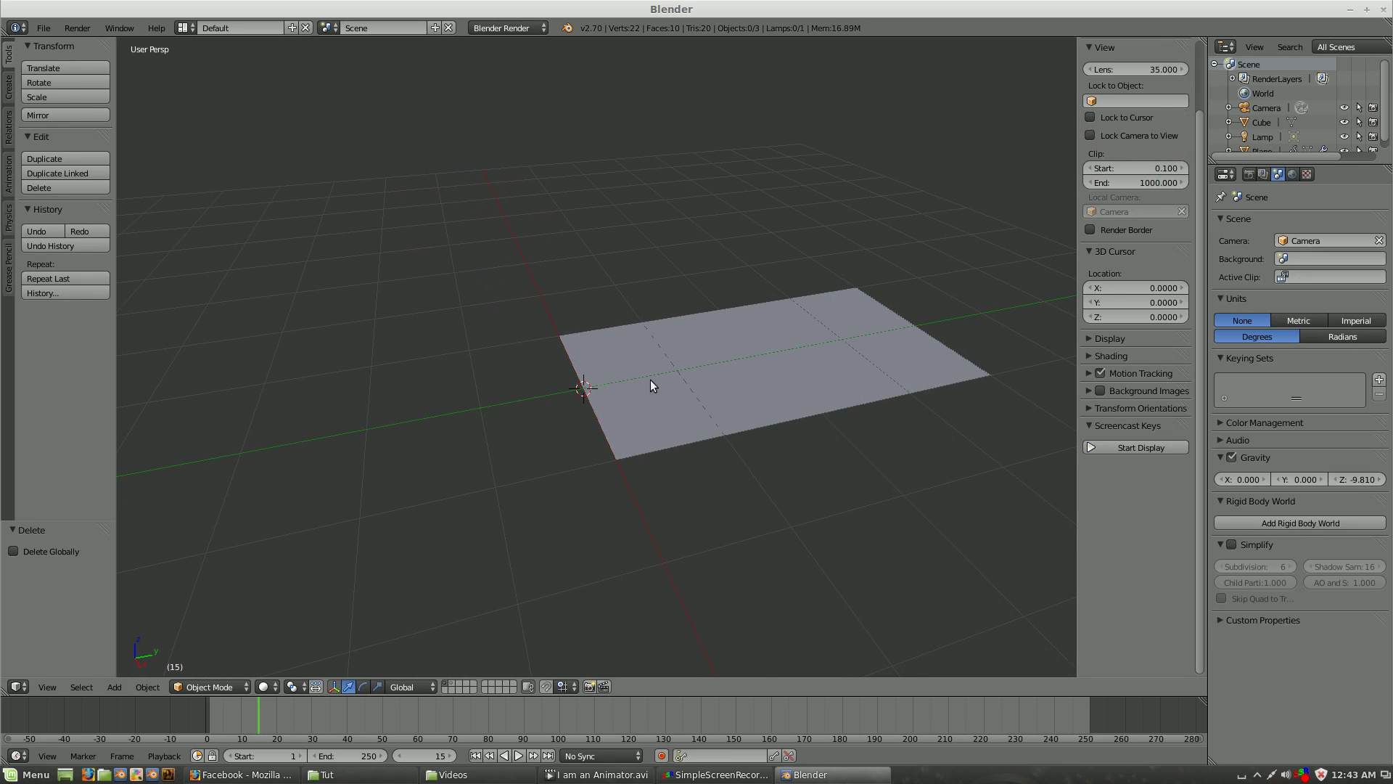
Clear the plane's Angle keyframes and remove its Simple Deform modifier.
{"action": "right_click", "coordinate": [710, 387]}
{"action": "right_click", "coordinate": [1343, 352]}
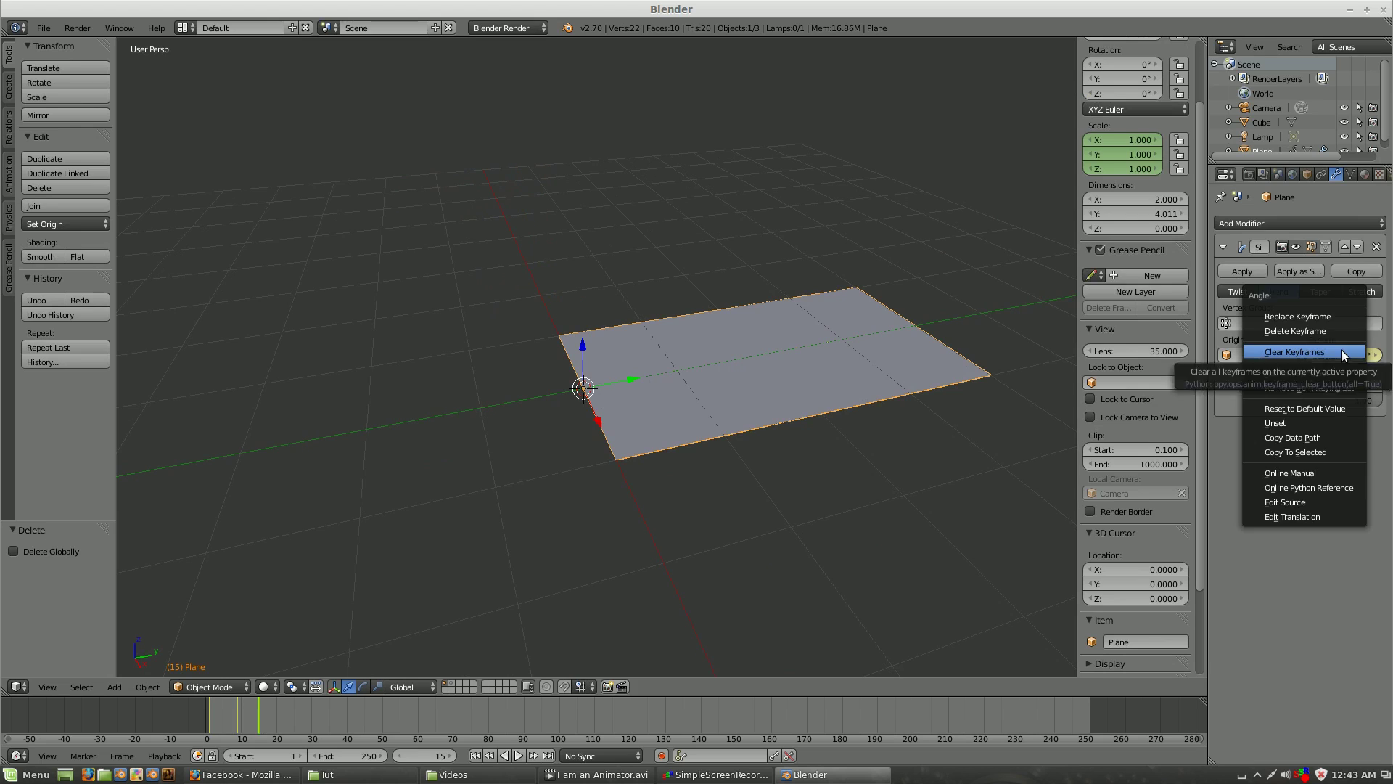
{"action": "right_click", "coordinate": [1122, 156]}
{"action": "left_click", "coordinate": [1088, 177]}
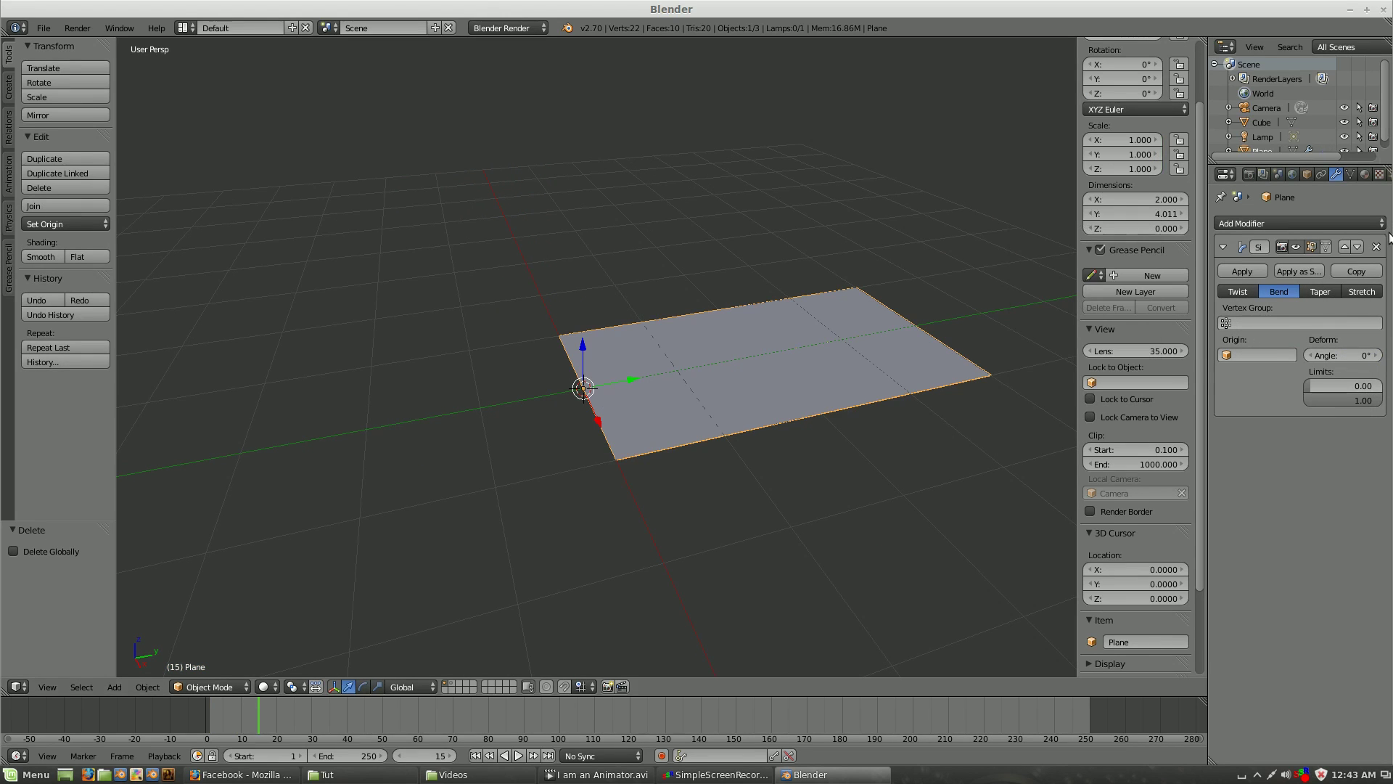
{"action": "left_click", "coordinate": [1377, 249]}
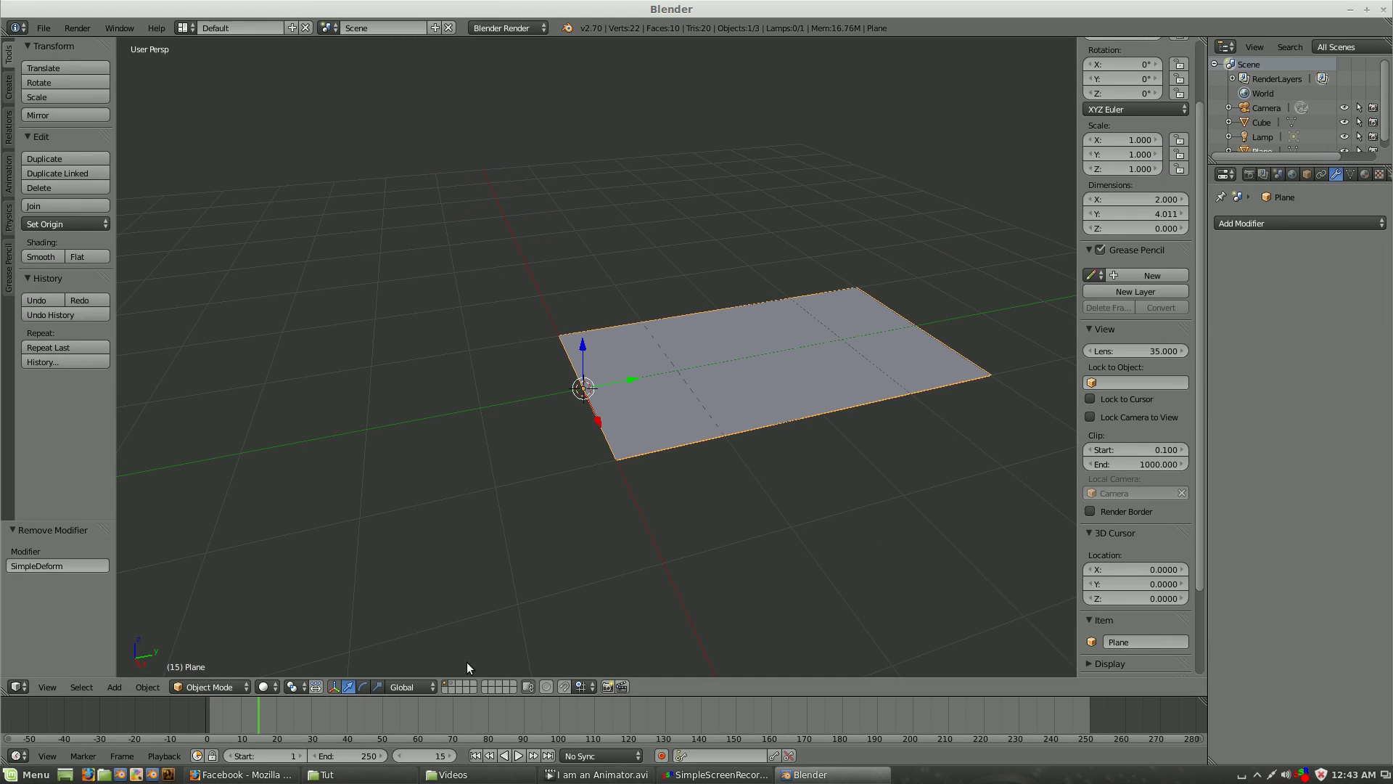
Show layer 2 with the leg box and move the plane above the leg.
{"action": "left_click", "coordinate": [453, 687], "text": "shift"}
{"action": "middle_click_drag", "start_coordinate": [684, 578], "coordinate": [806, 467]}
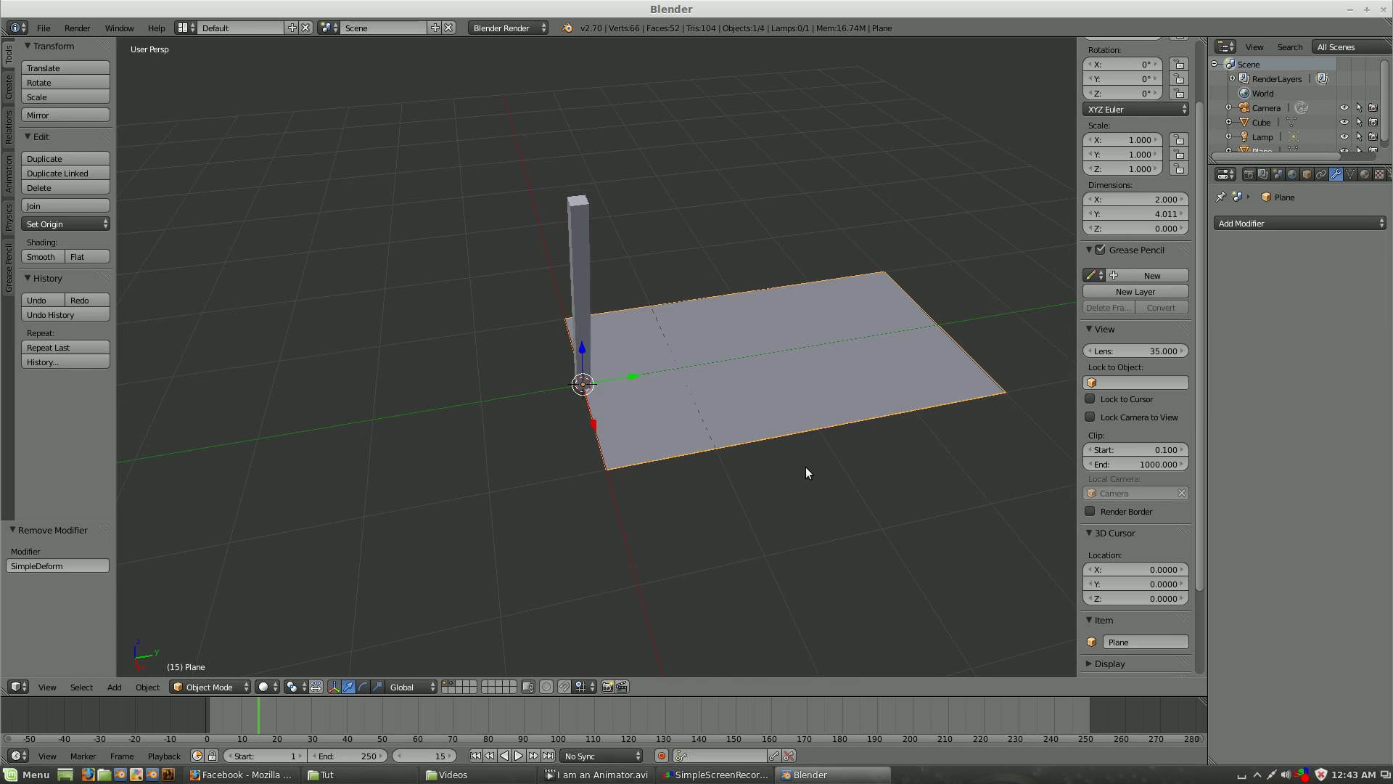
{"action": "key", "text": "KP_3"}
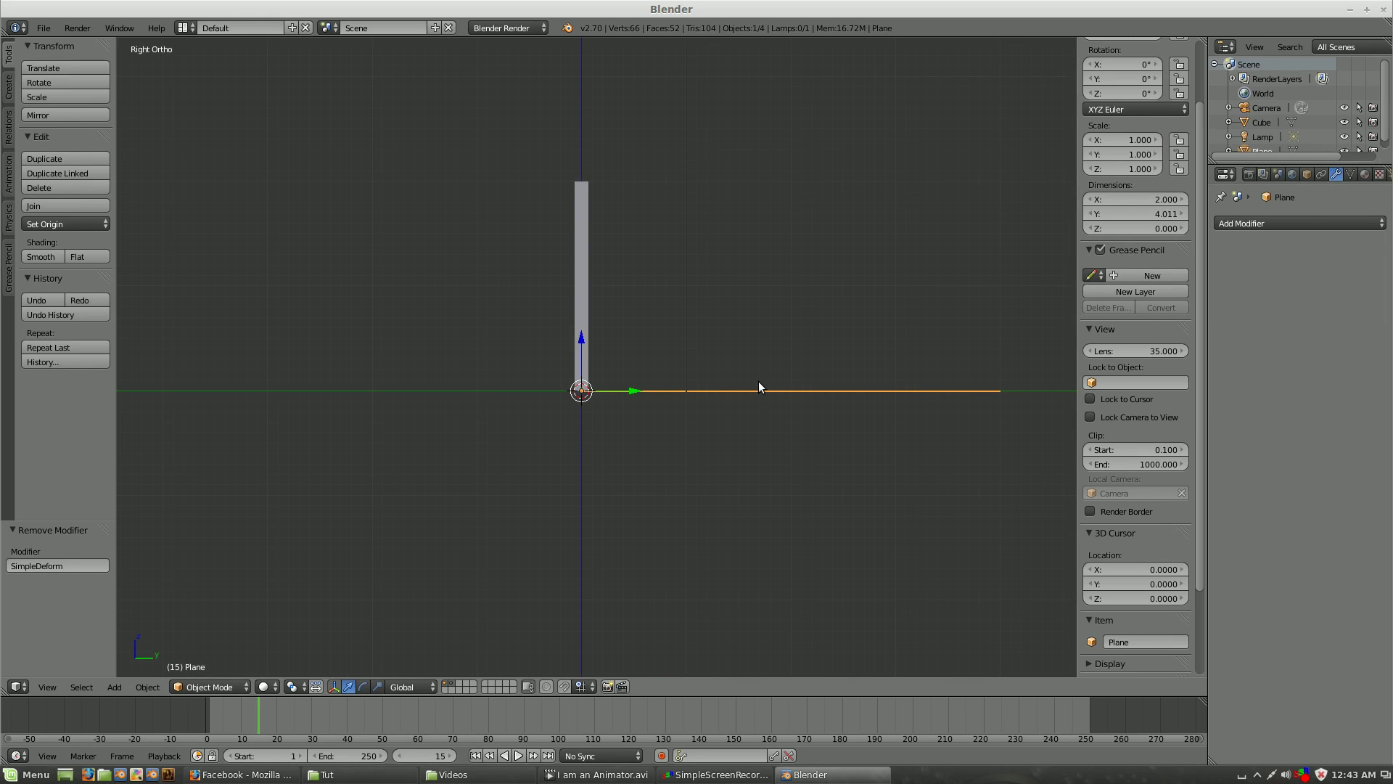
{"action": "key", "text": "g"}
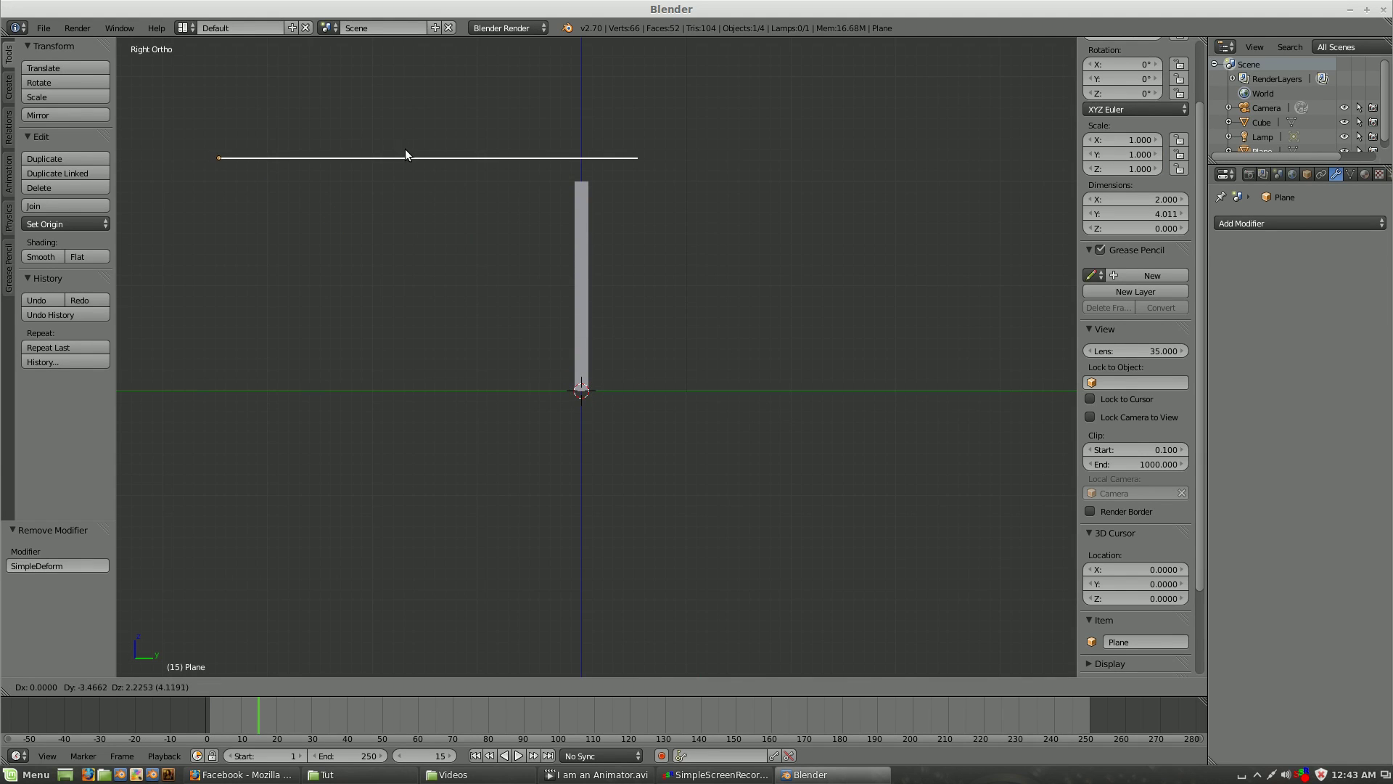
{"action": "left_click", "coordinate": [408, 159]}
{"action": "key", "text": "KP_7"}
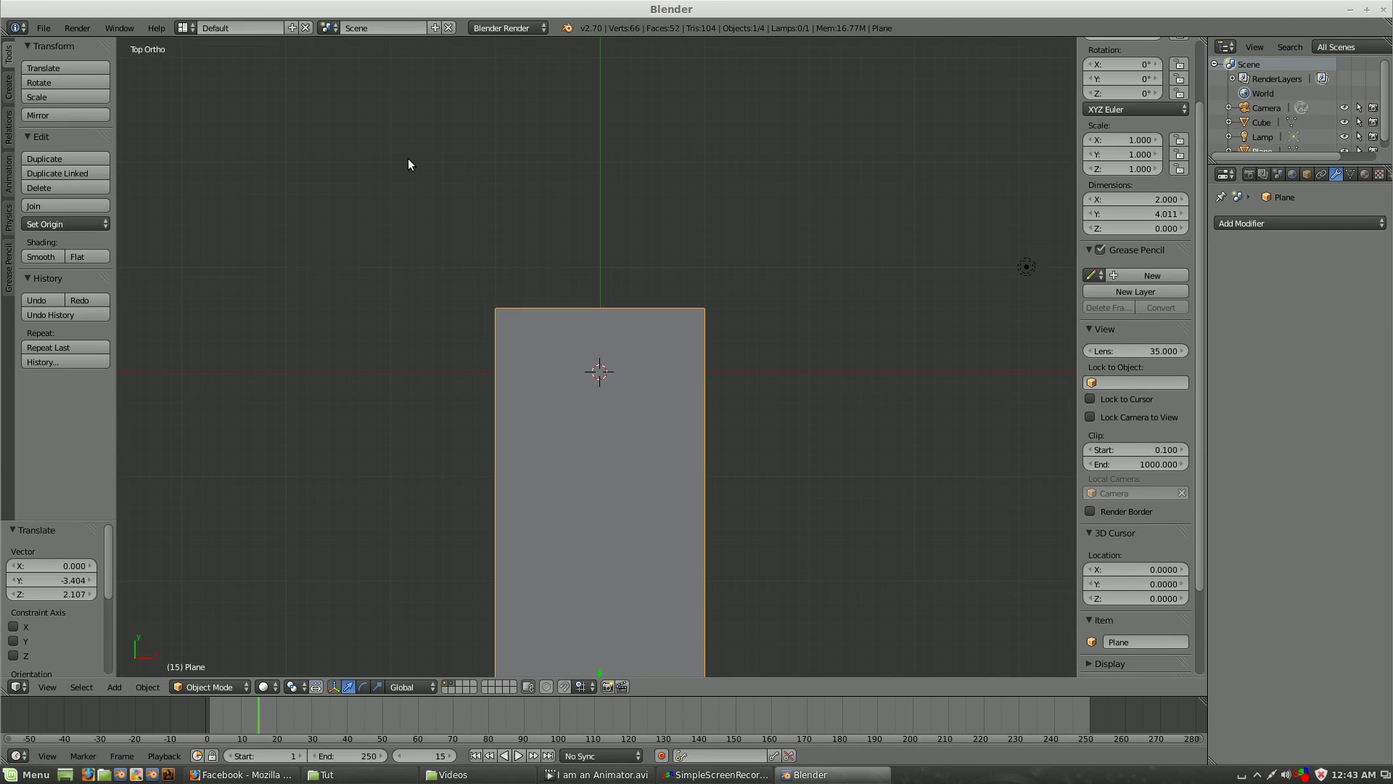
{"action": "key", "text": "z"}
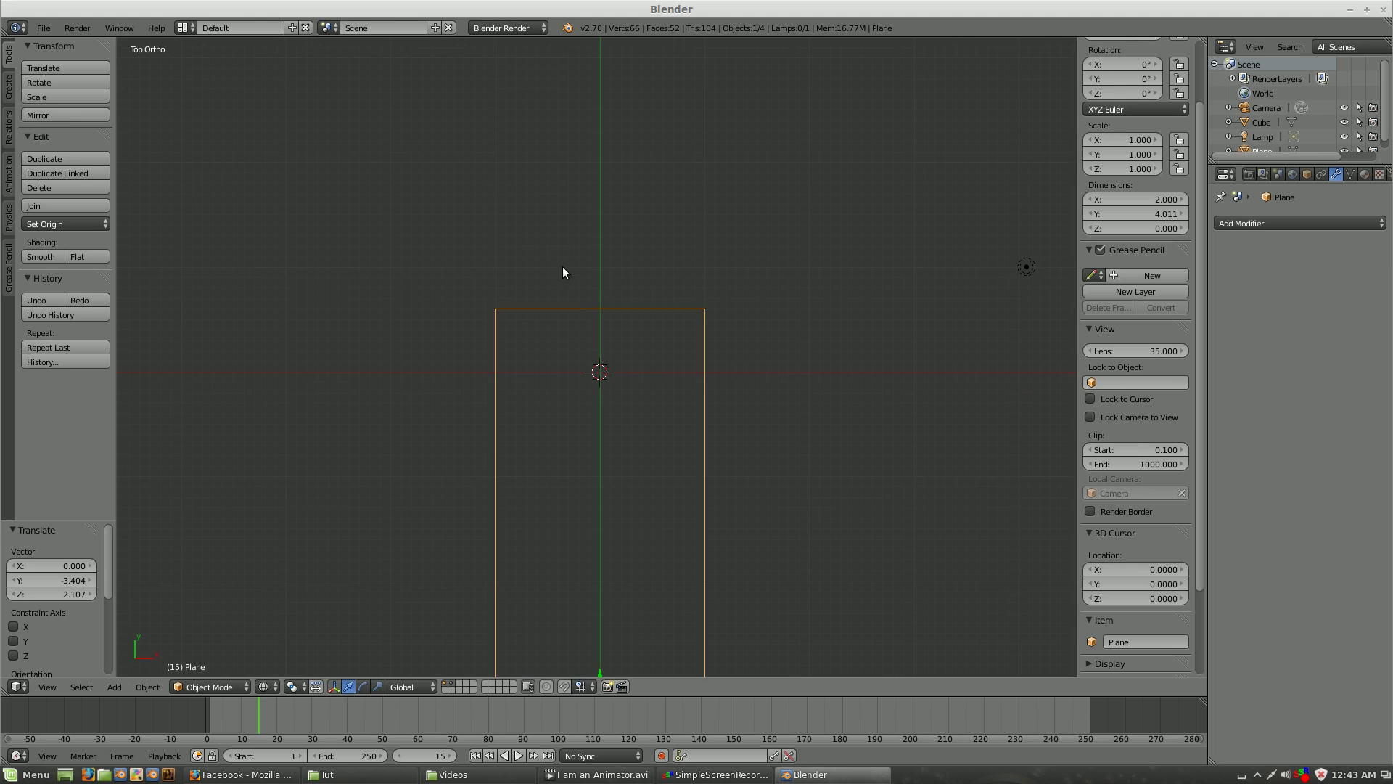
{"action": "key", "text": "g"}
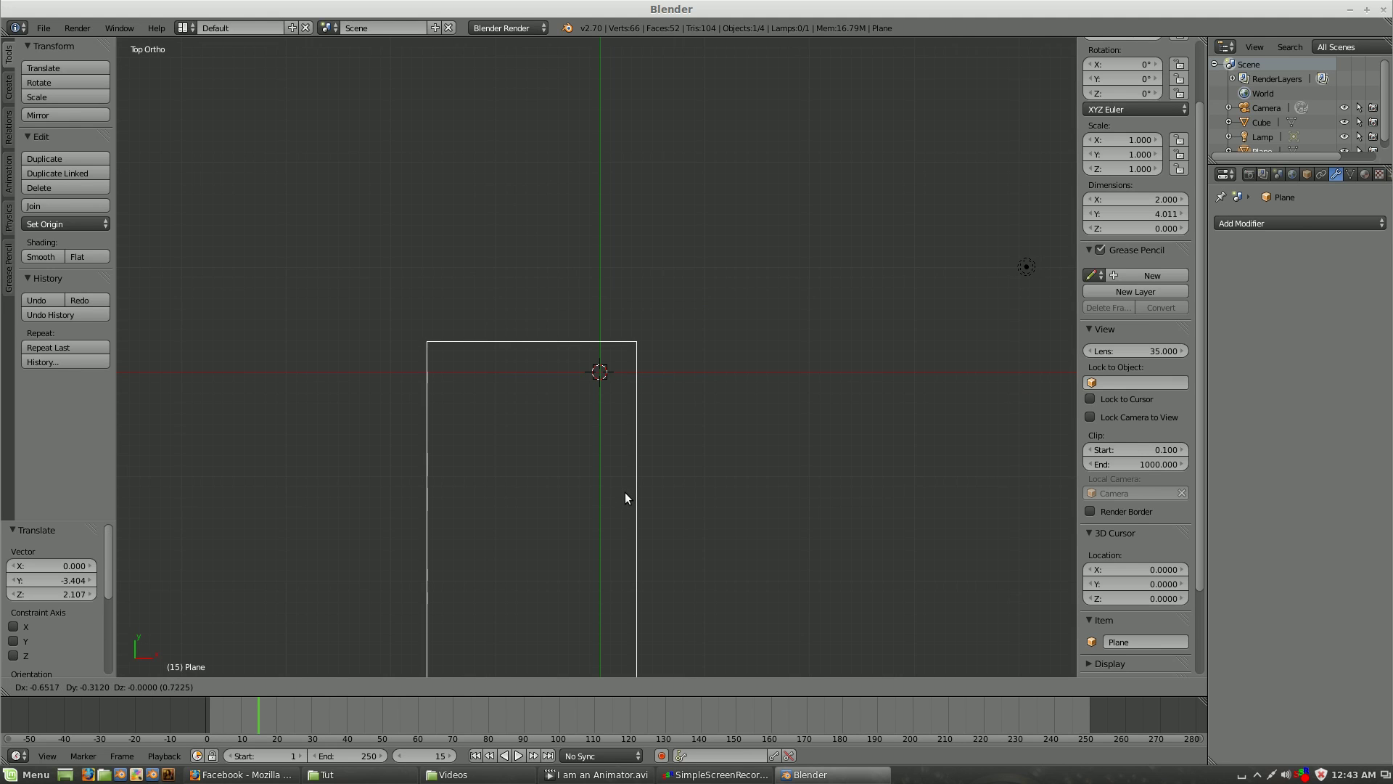
{"action": "left_click", "coordinate": [625, 497]}
Select the leg box and return to solid display, orbiting down toward it.
{"action": "mouse_move", "coordinate": [768, 512]}
{"action": "middle_mouse_down"}
{"action": "mouse_move", "coordinate": [845, 335]}
{"action": "mouse_move", "coordinate": [749, 465]}
{"action": "mouse_move", "coordinate": [755, 426]}
{"action": "middle_mouse_up"}
{"action": "right_click", "coordinate": [852, 253]}
{"action": "key", "text": "KP_7"}
{"action": "mouse_move", "coordinate": [192, 105]}
{"action": "middle_mouse_down"}
{"action": "mouse_move", "coordinate": [613, 313]}
{"action": "mouse_move", "coordinate": [596, 295]}
{"action": "middle_mouse_up"}
{"action": "key", "text": "z"}
{"action": "mouse_move", "coordinate": [708, 330]}
{"action": "middle_mouse_down"}
{"action": "mouse_move", "coordinate": [706, 299]}
{"action": "mouse_move", "coordinate": [725, 295]}
{"action": "mouse_move", "coordinate": [709, 304]}
{"action": "mouse_move", "coordinate": [725, 308]}
{"action": "middle_mouse_up"}
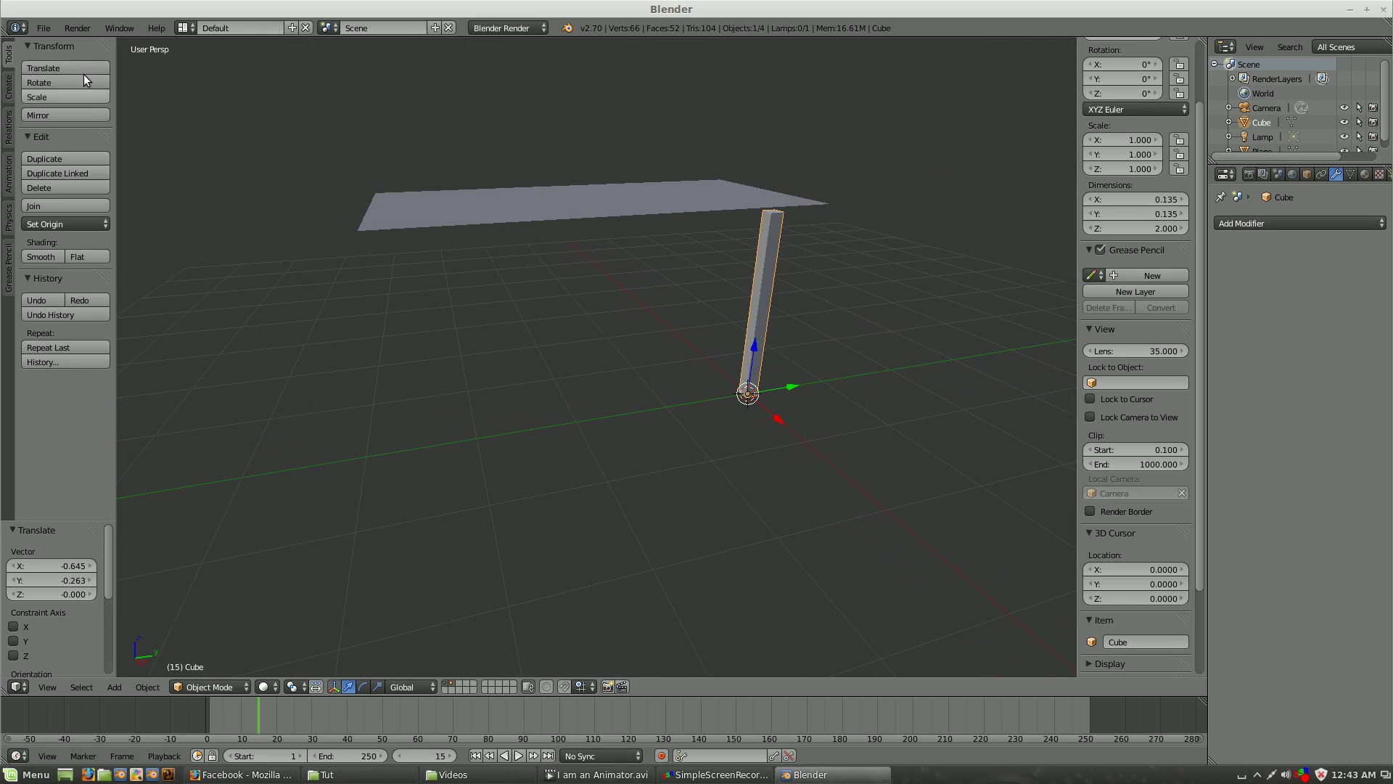
Import Leg.mdd as a Lightwave point cache onto the Cube, then scrub through its shape keys.
{"action": "left_click", "coordinate": [43, 27]}
{"action": "mouse_move", "coordinate": [66, 275]}
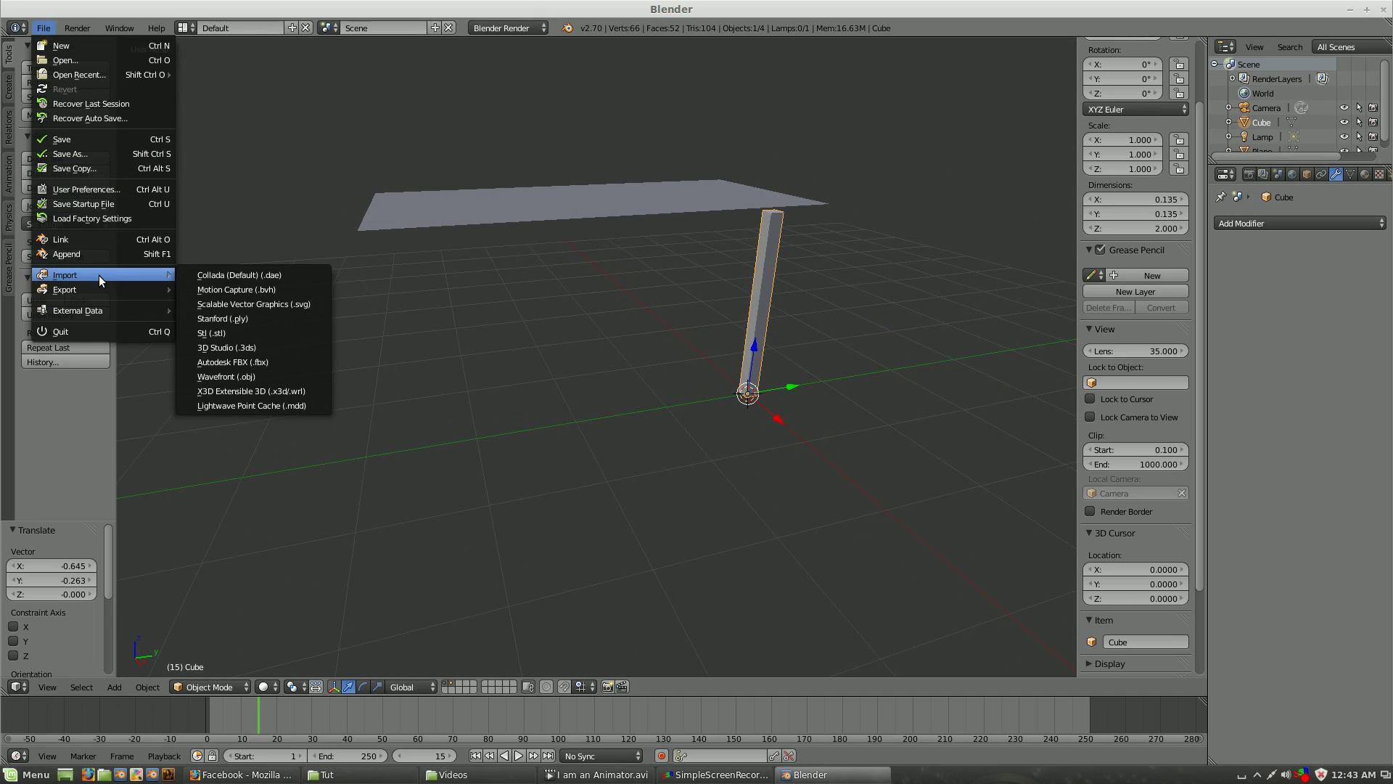
{"action": "left_click", "coordinate": [304, 409]}
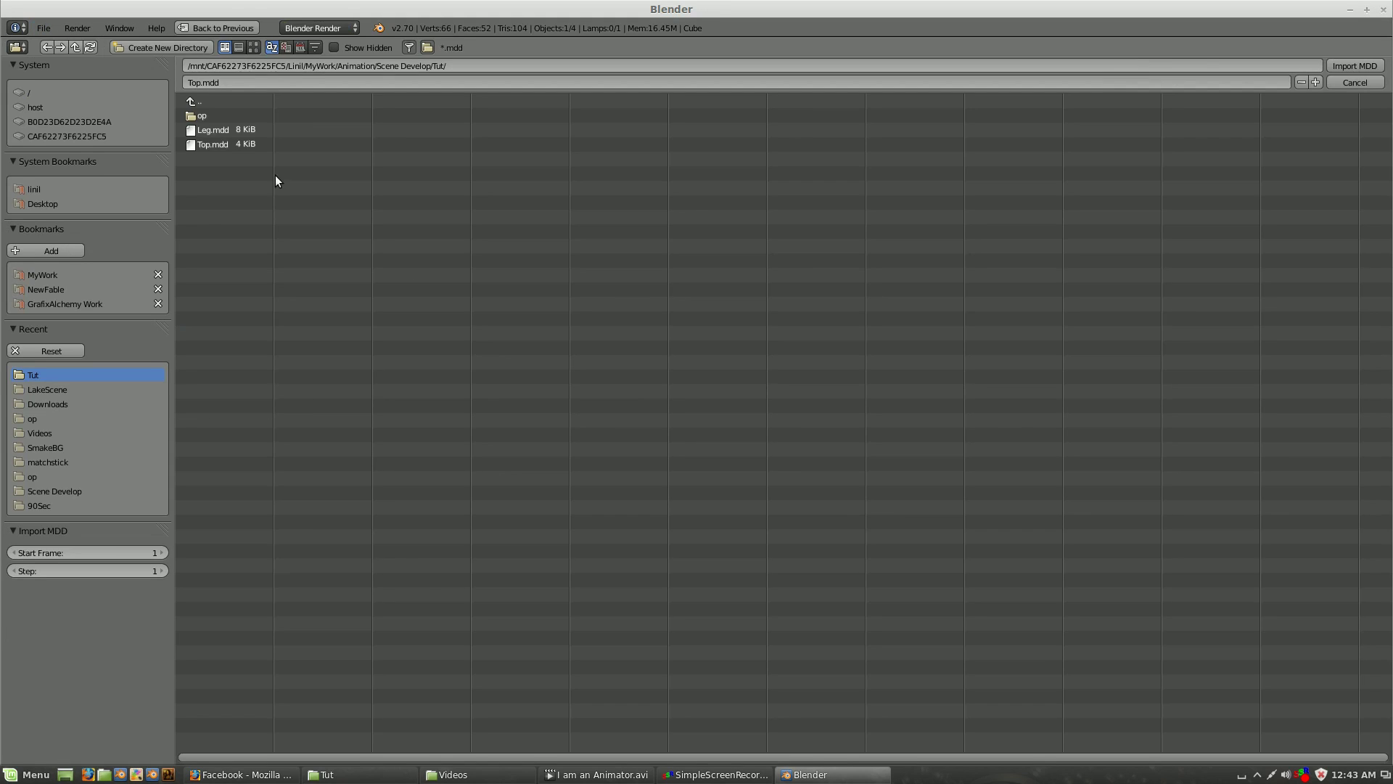
{"action": "left_click", "coordinate": [1356, 66]}
{"action": "mouse_move", "coordinate": [205, 711]}
{"action": "left_mouse_down"}
{"action": "mouse_move", "coordinate": [262, 736]}
{"action": "mouse_move", "coordinate": [242, 735]}
{"action": "left_mouse_up"}
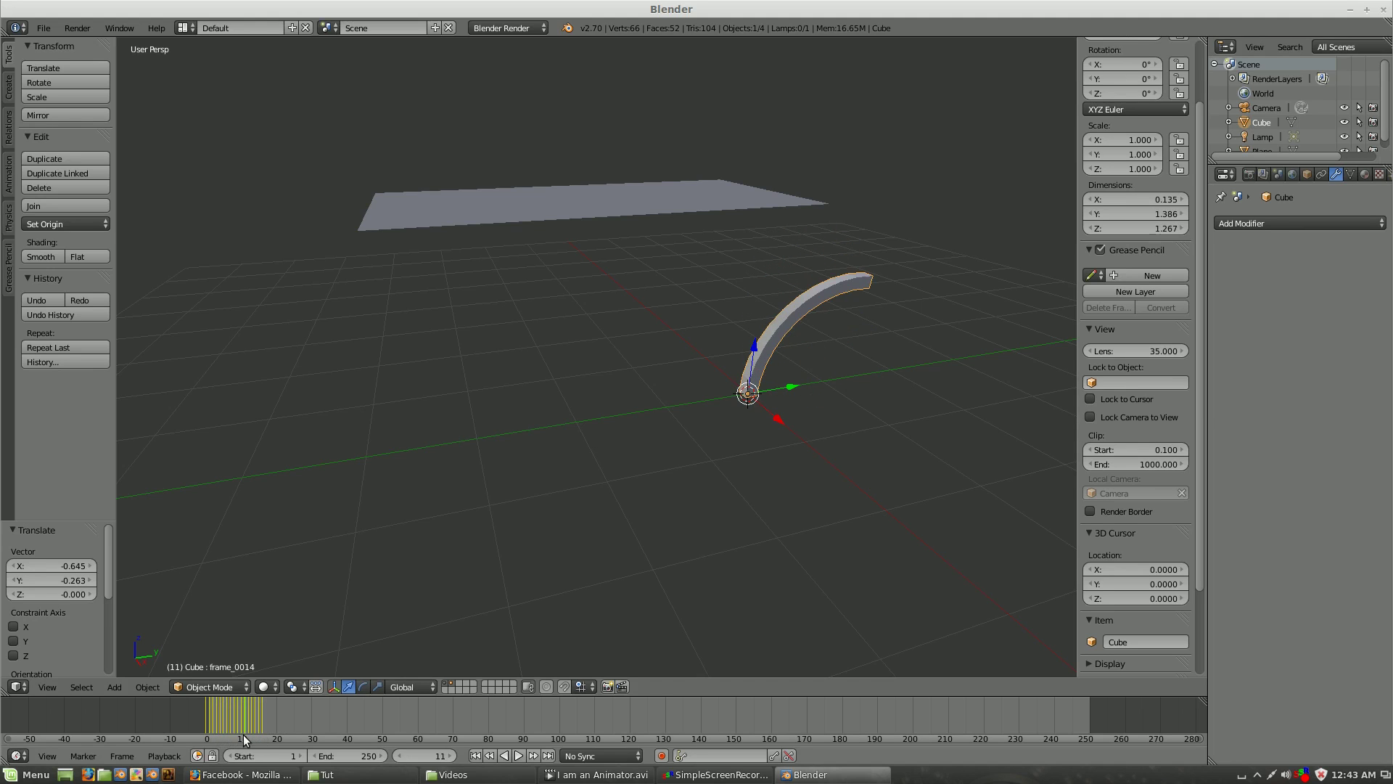
{"action": "left_click", "coordinate": [1350, 175]}
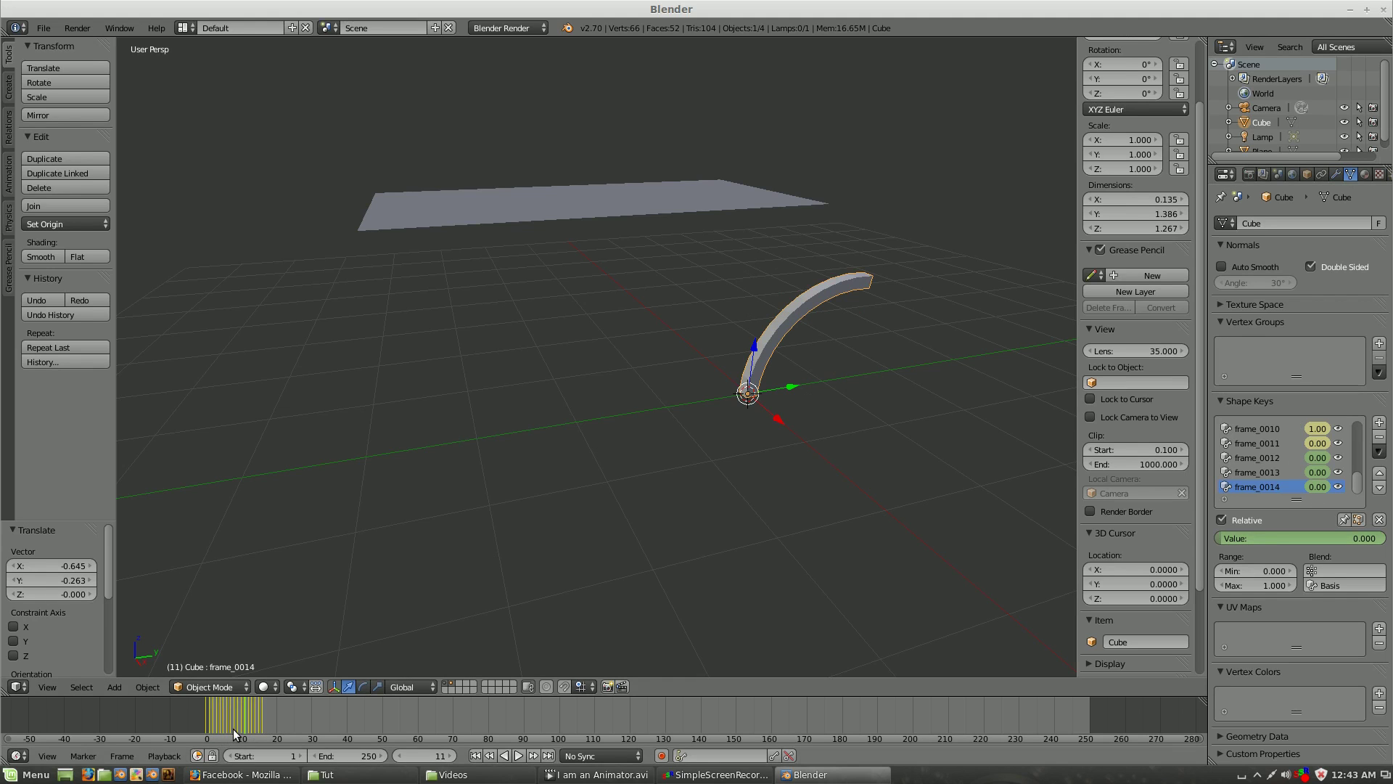
{"action": "left_click_drag", "start_coordinate": [213, 706], "coordinate": [206, 725]}
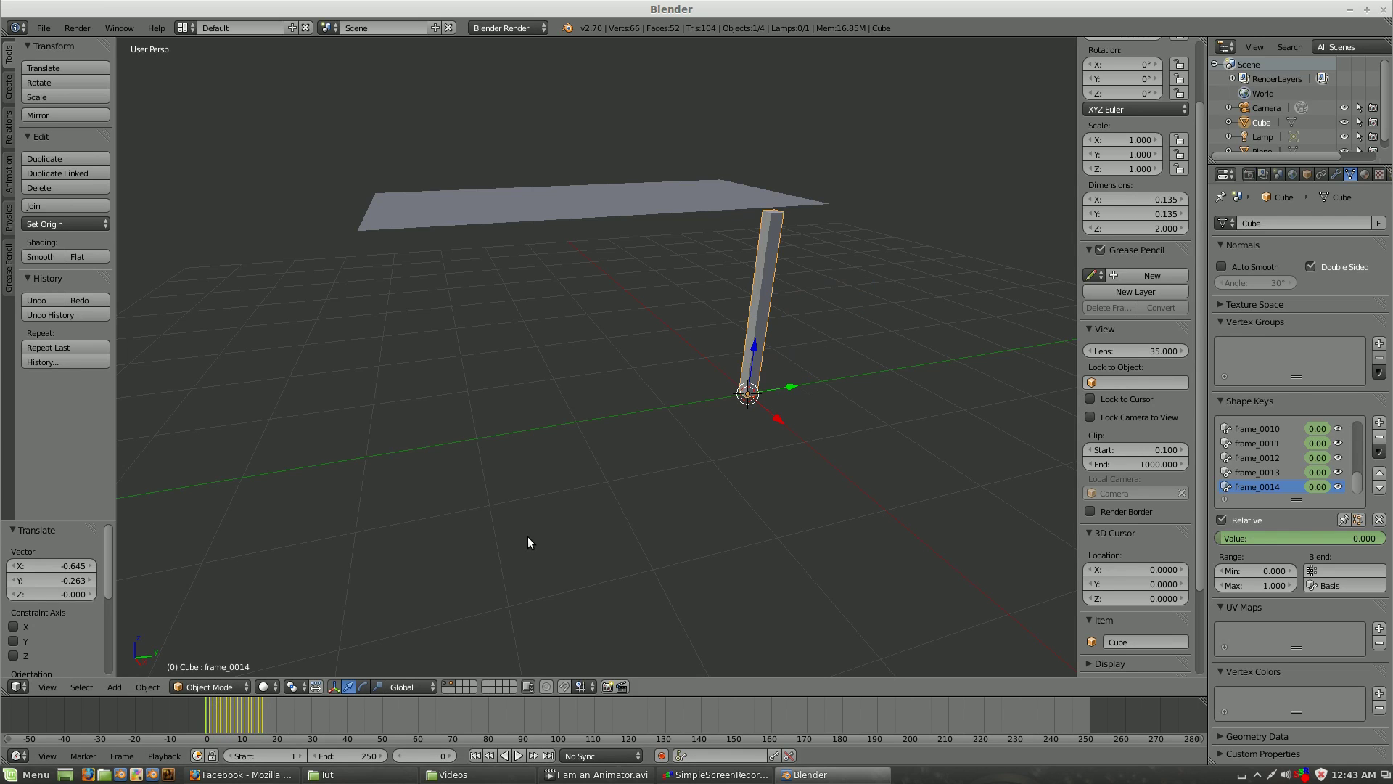
{"action": "key", "text": "Right"}
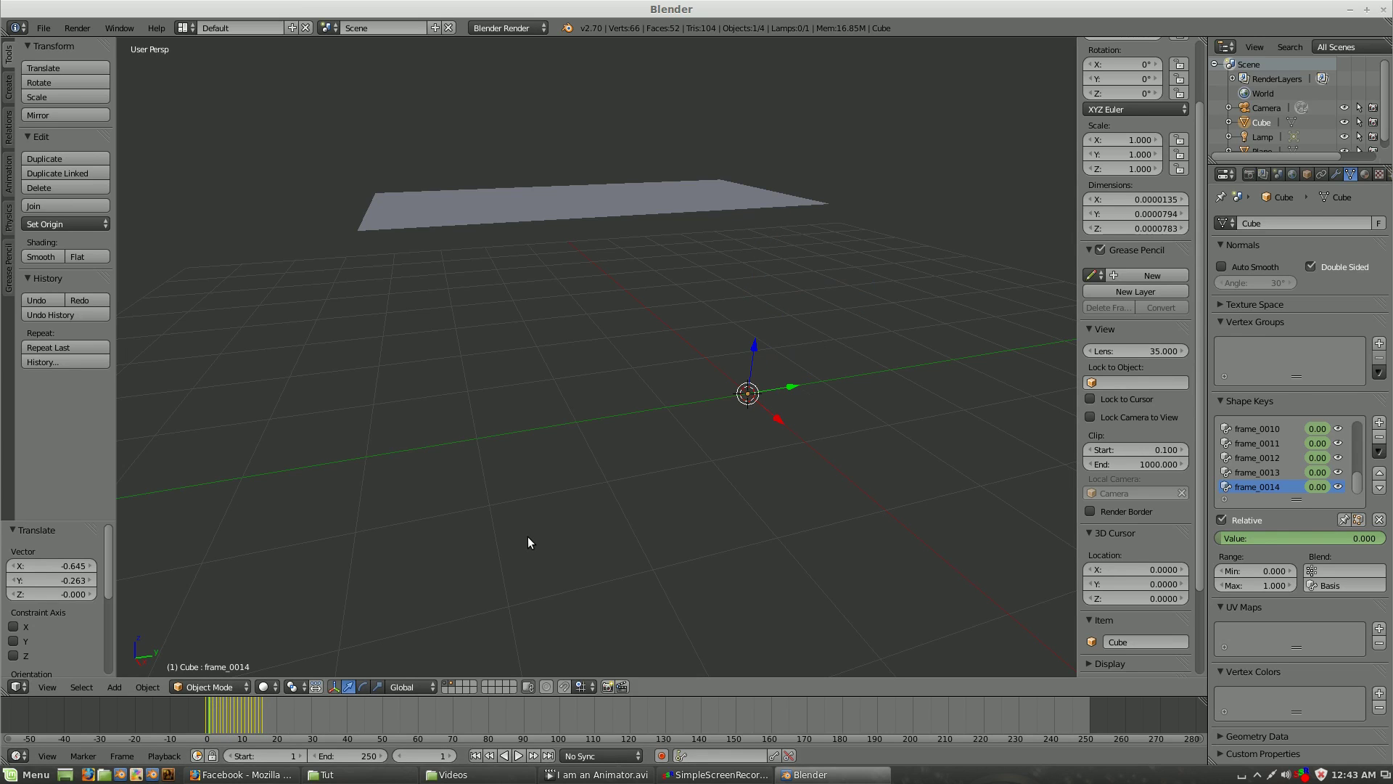
Switch to the Animation layout and delete the leg's first shape-key keyframe column.
{"action": "key", "text": "ctrl+Left"}
{"action": "key", "text": "ctrl+Left"}
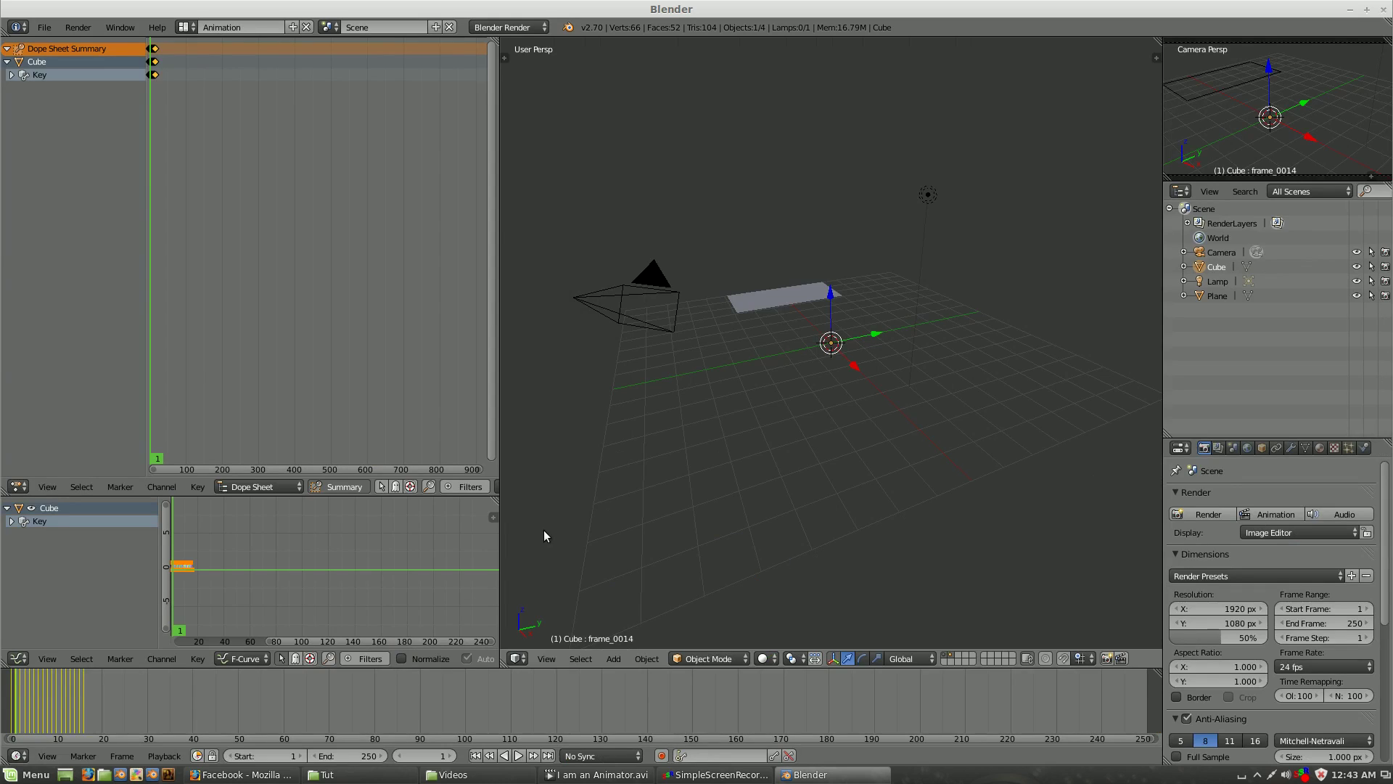
{"action": "scroll", "coordinate": [302, 211], "scroll_direction": "left", "scroll_amount": 10, "text": "ctrl"}
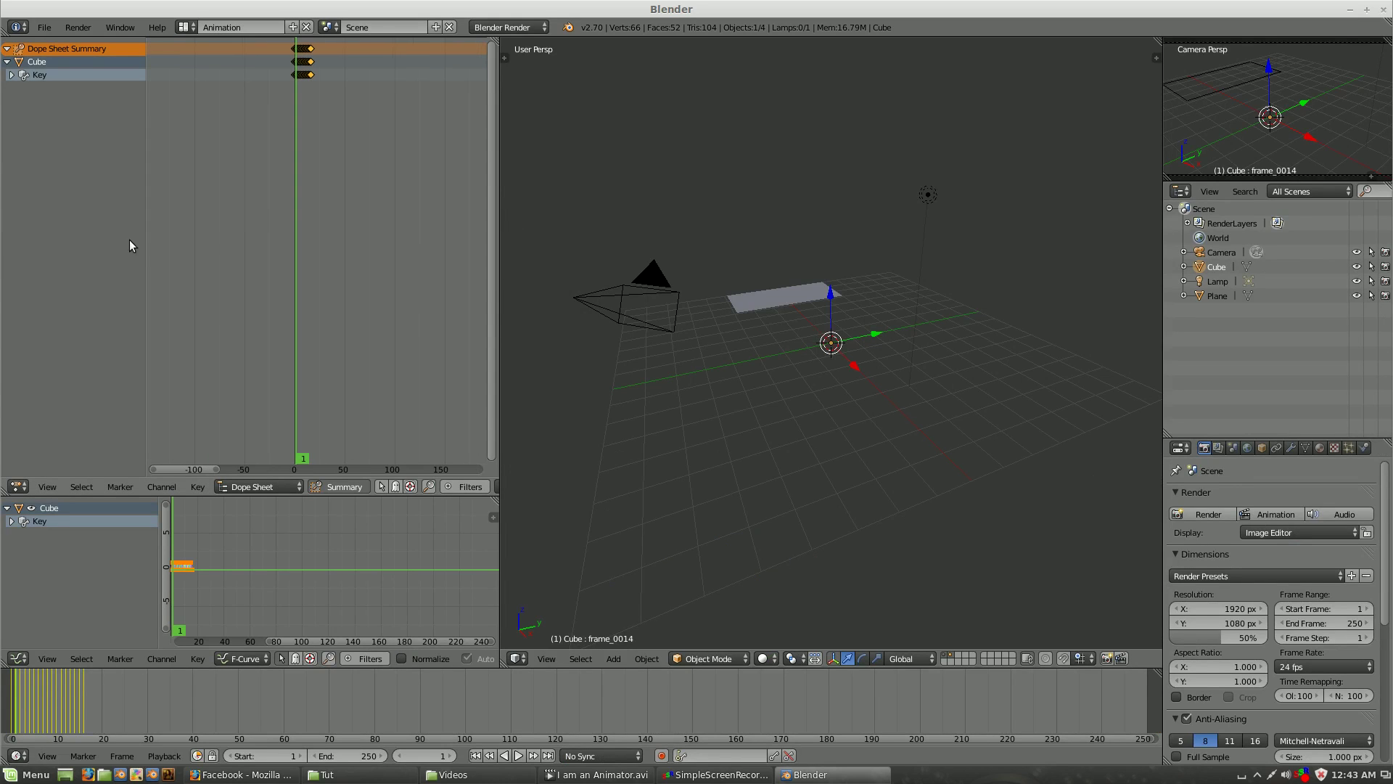
{"action": "scroll", "coordinate": [311, 214], "scroll_direction": "up", "scroll_amount": 8}
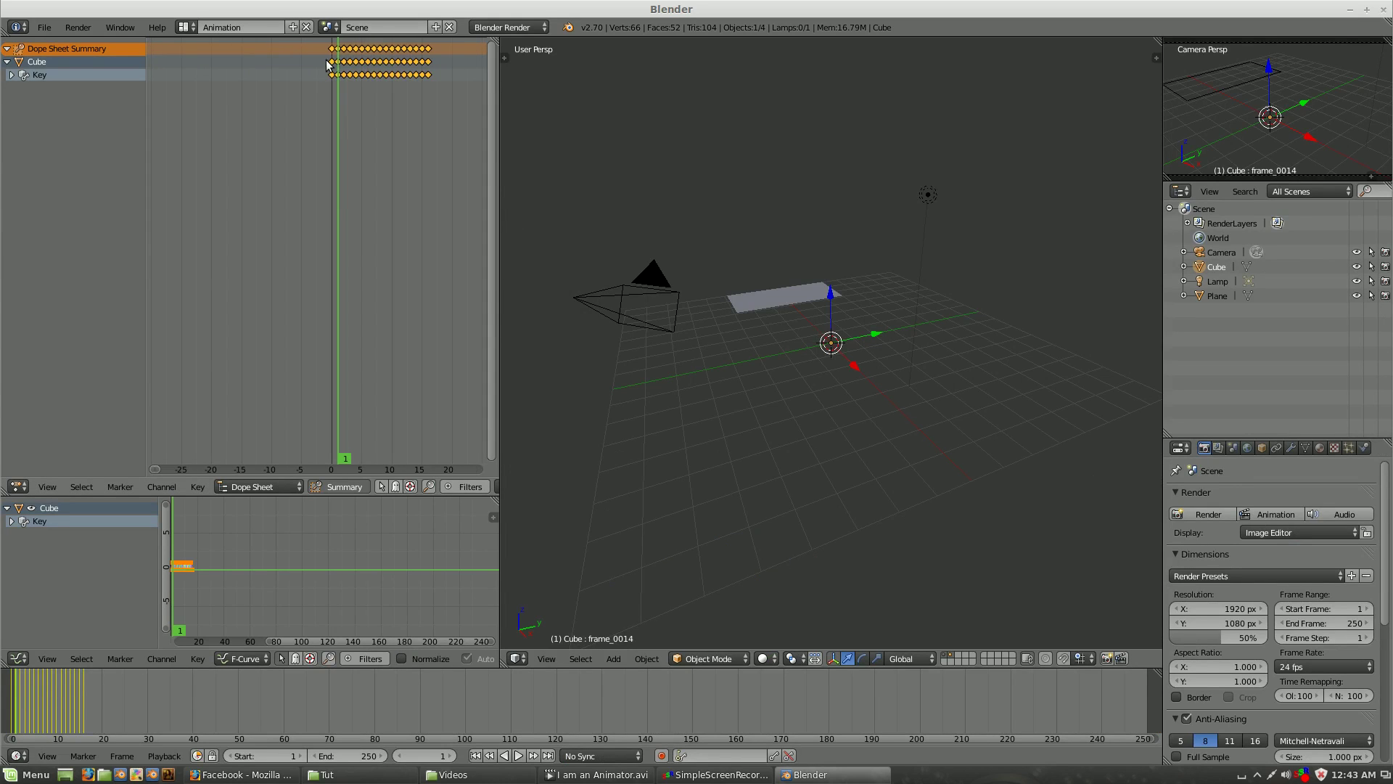
{"action": "left_click", "coordinate": [331, 51]}
{"action": "key", "text": "x"}
{"action": "left_click", "coordinate": [344, 114]}
{"action": "scroll", "coordinate": [851, 211], "scroll_direction": "up", "scroll_amount": 5}
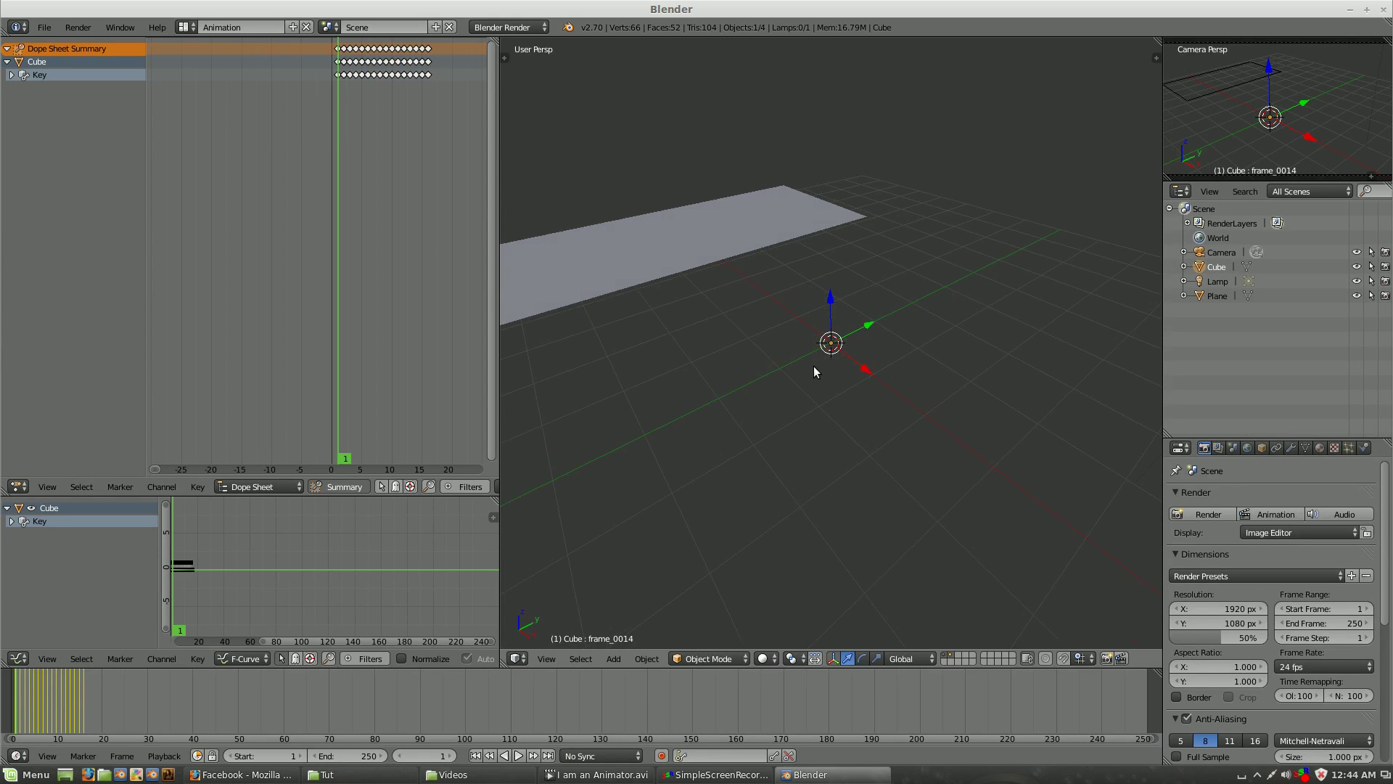
Select the plane and bring up the File menu.
{"action": "middle_click_drag", "start_coordinate": [845, 369], "coordinate": [929, 225]}
{"action": "right_click", "coordinate": [929, 225]}
{"action": "left_click", "coordinate": [44, 28]}
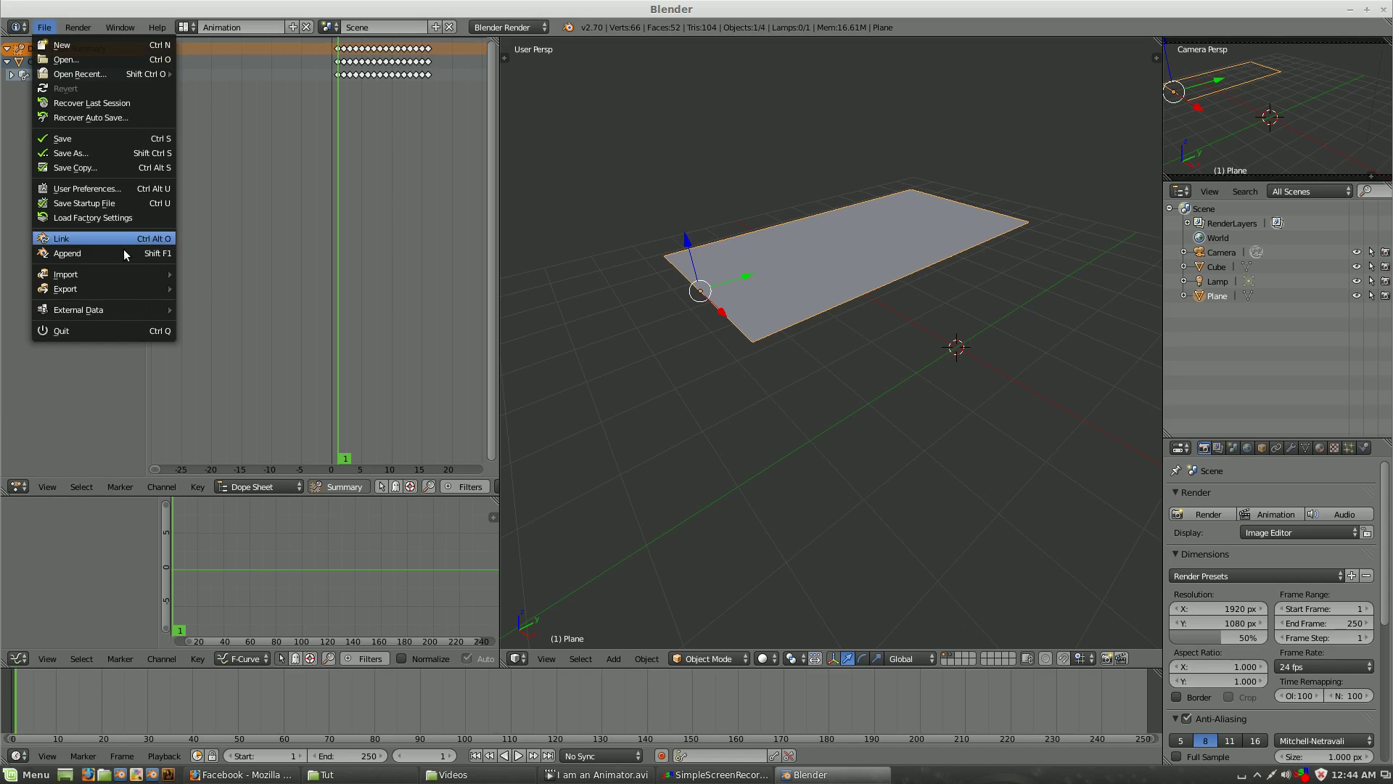
{"action": "mouse_move", "coordinate": [103, 273]}
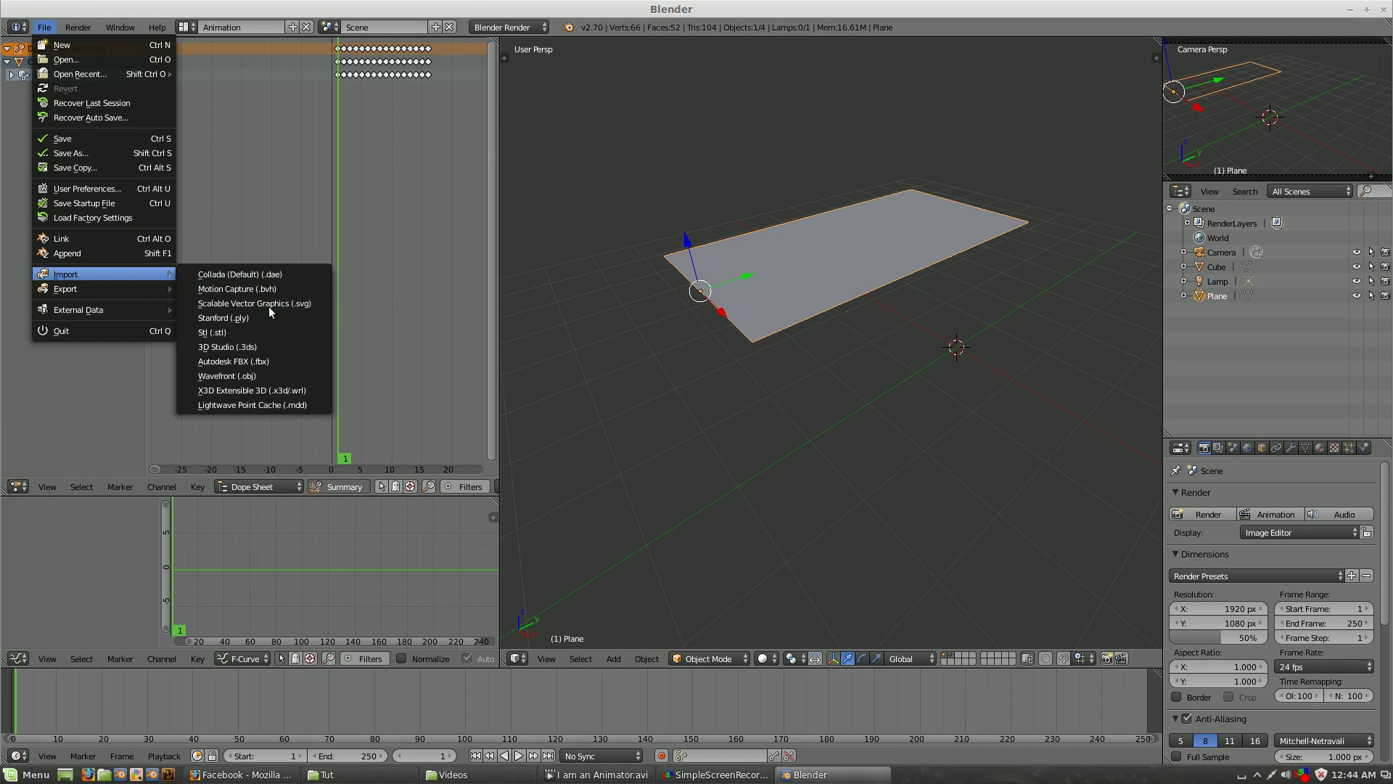
Import Top.mdd as a Lightwave point cache onto the plane.
{"action": "left_click", "coordinate": [280, 402]}
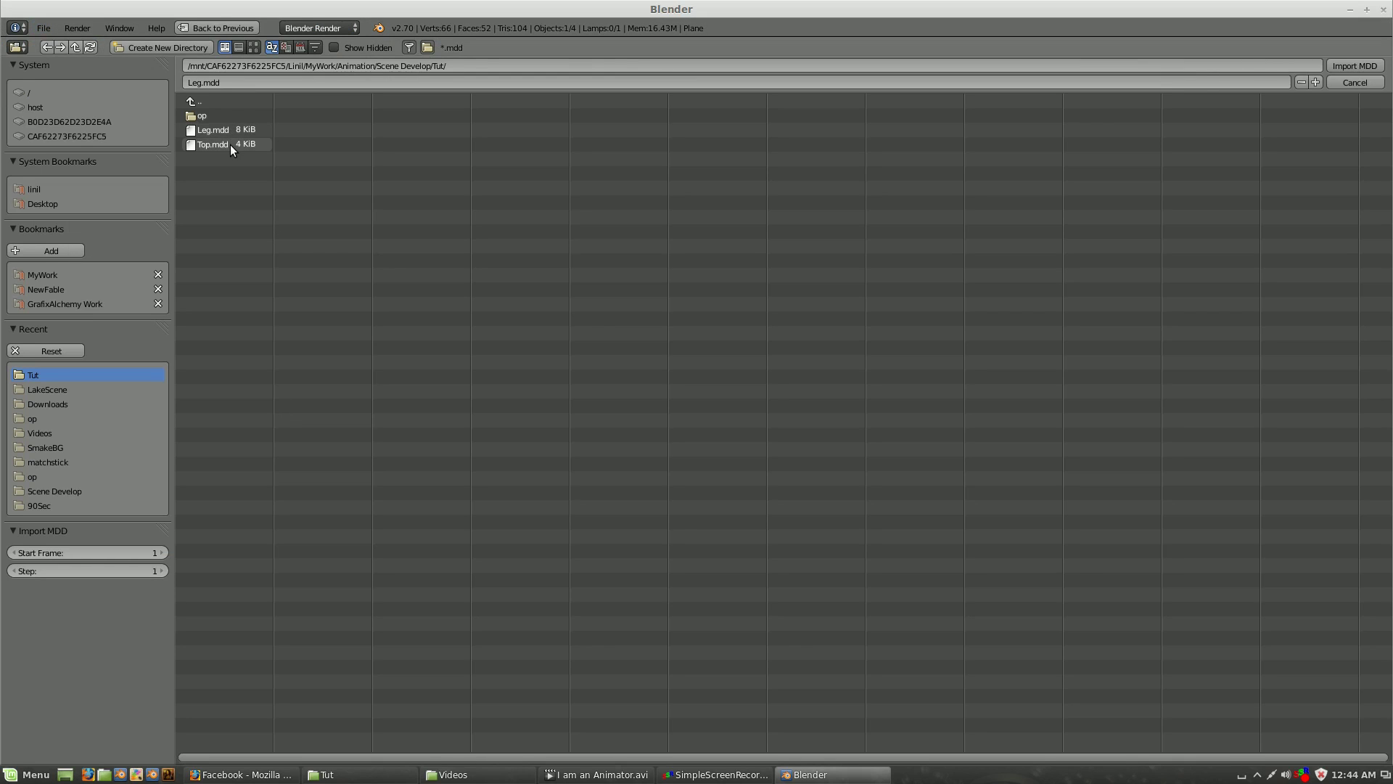
{"action": "left_click", "coordinate": [230, 145]}
{"action": "left_click", "coordinate": [1354, 66]}
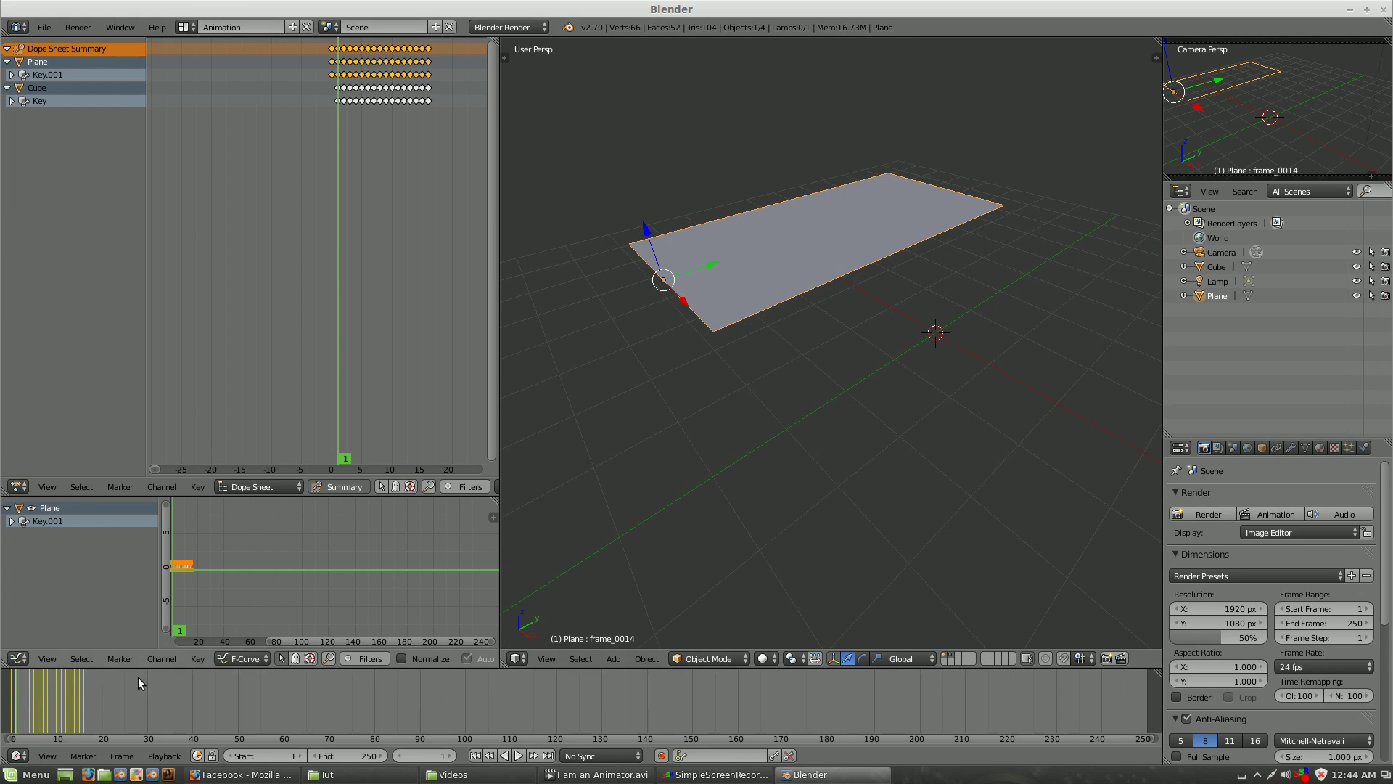
Delete the plane's frame-0 keyframes and play the unbending through frame 21.
{"action": "right_click", "coordinate": [331, 49]}
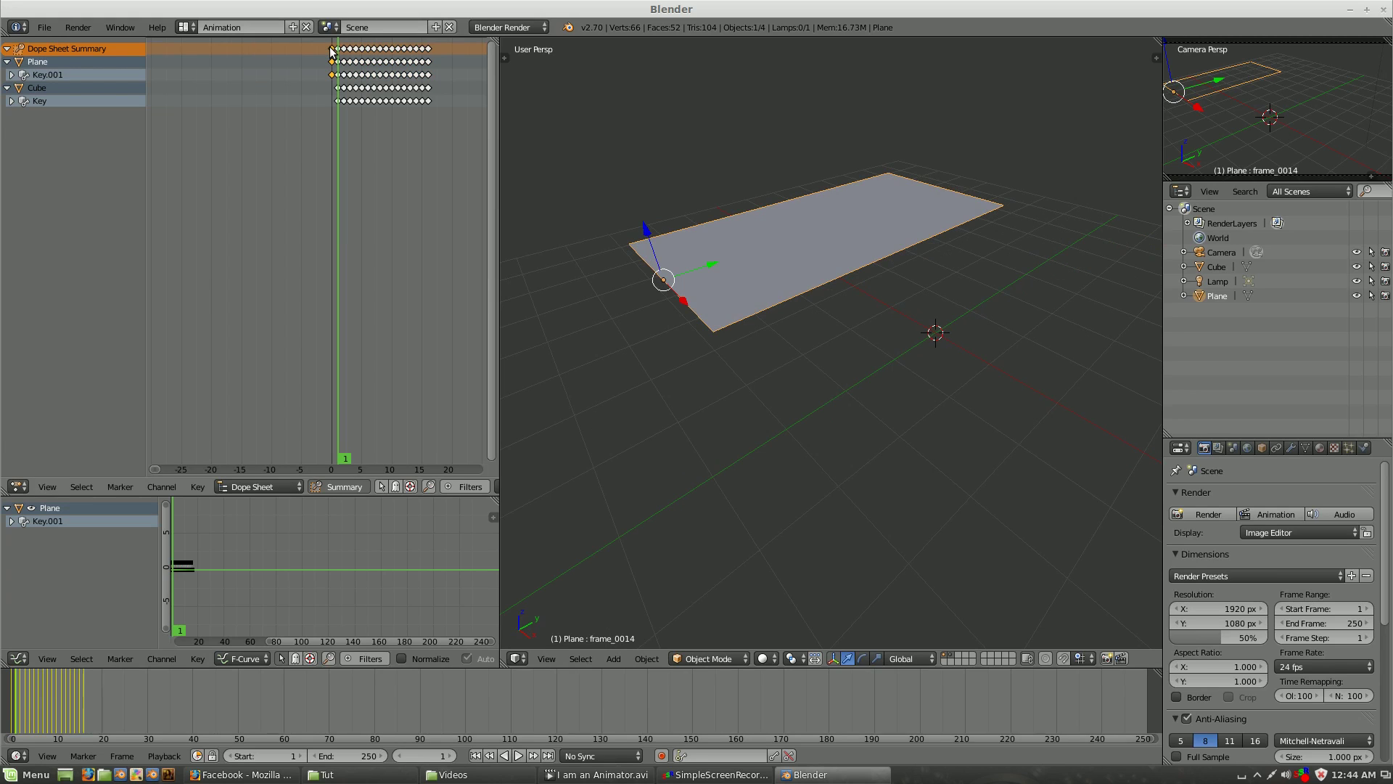
{"action": "key", "text": "x"}
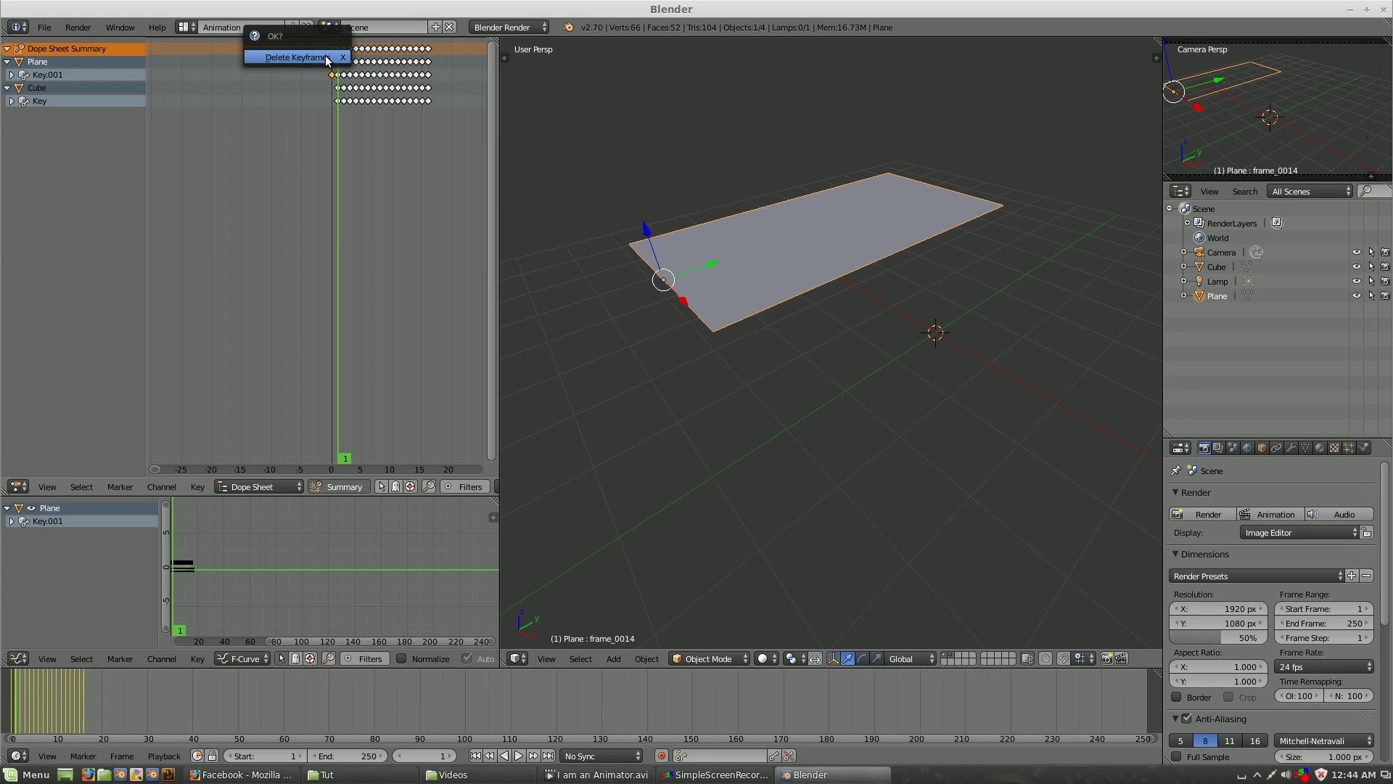
{"action": "left_click", "coordinate": [326, 57]}
{"action": "left_click_drag", "start_coordinate": [17, 693], "coordinate": [106, 719]}
In top wireframe view, duplicate the leg along Y to the top's other end.
{"action": "middle_click_drag", "start_coordinate": [854, 412], "coordinate": [852, 427]}
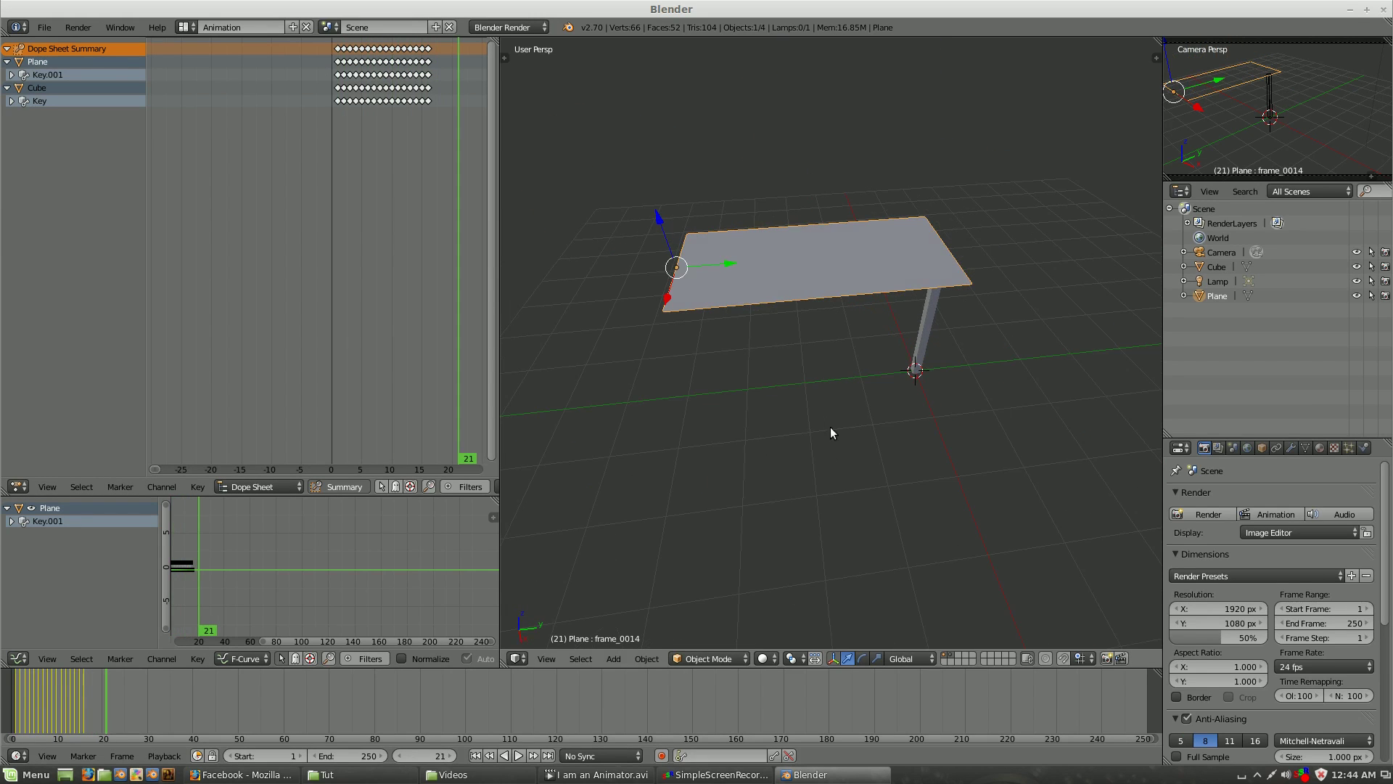
{"action": "key", "text": "KP_7"}
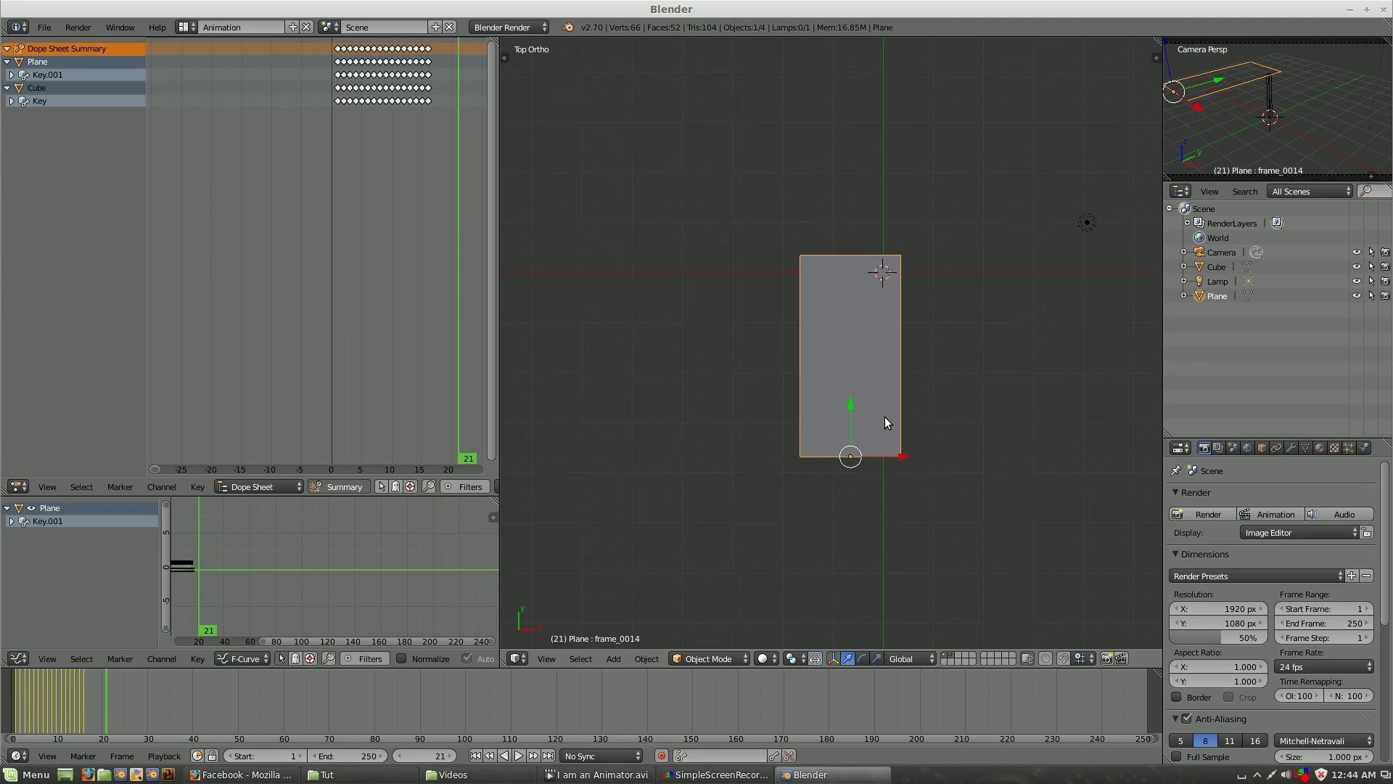
{"action": "key", "text": "z"}
{"action": "right_click", "coordinate": [883, 273]}
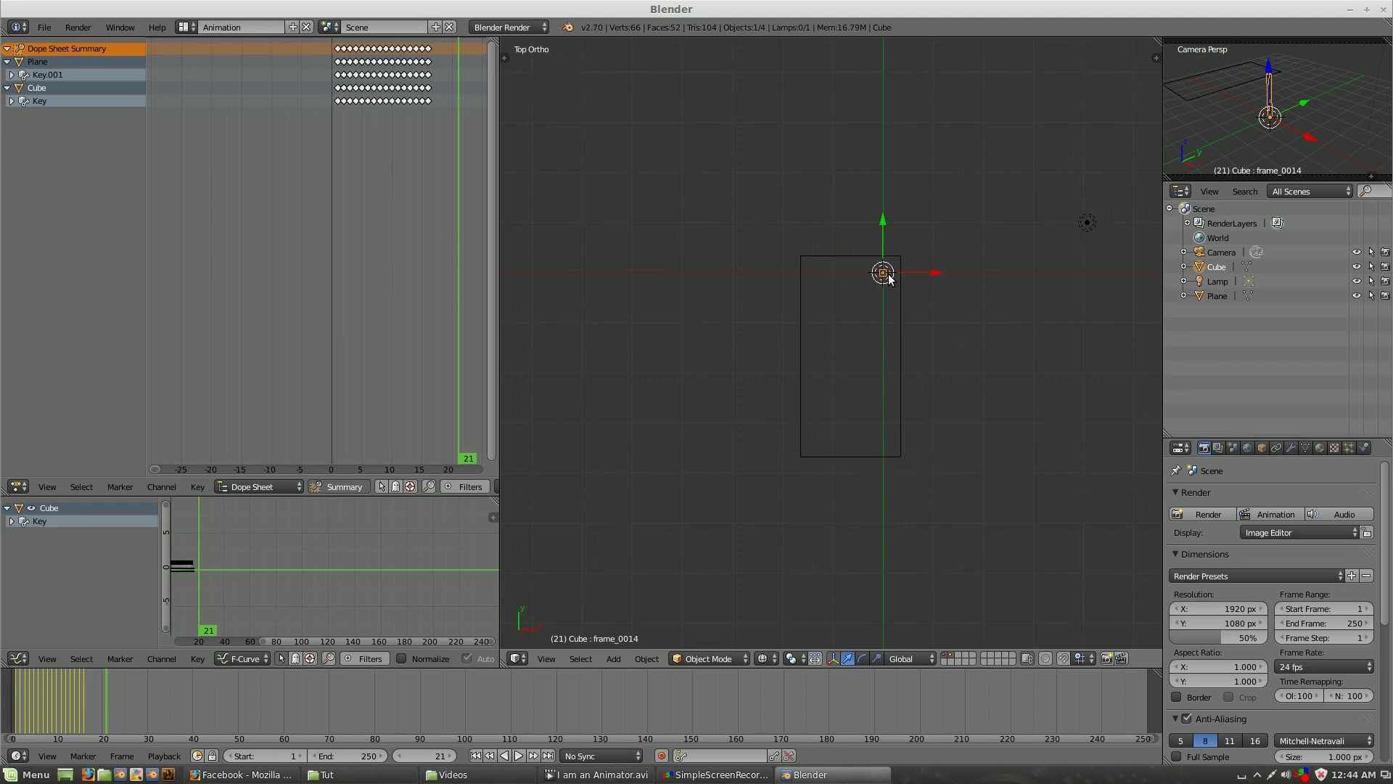
{"action": "key", "text": "shift+d"}
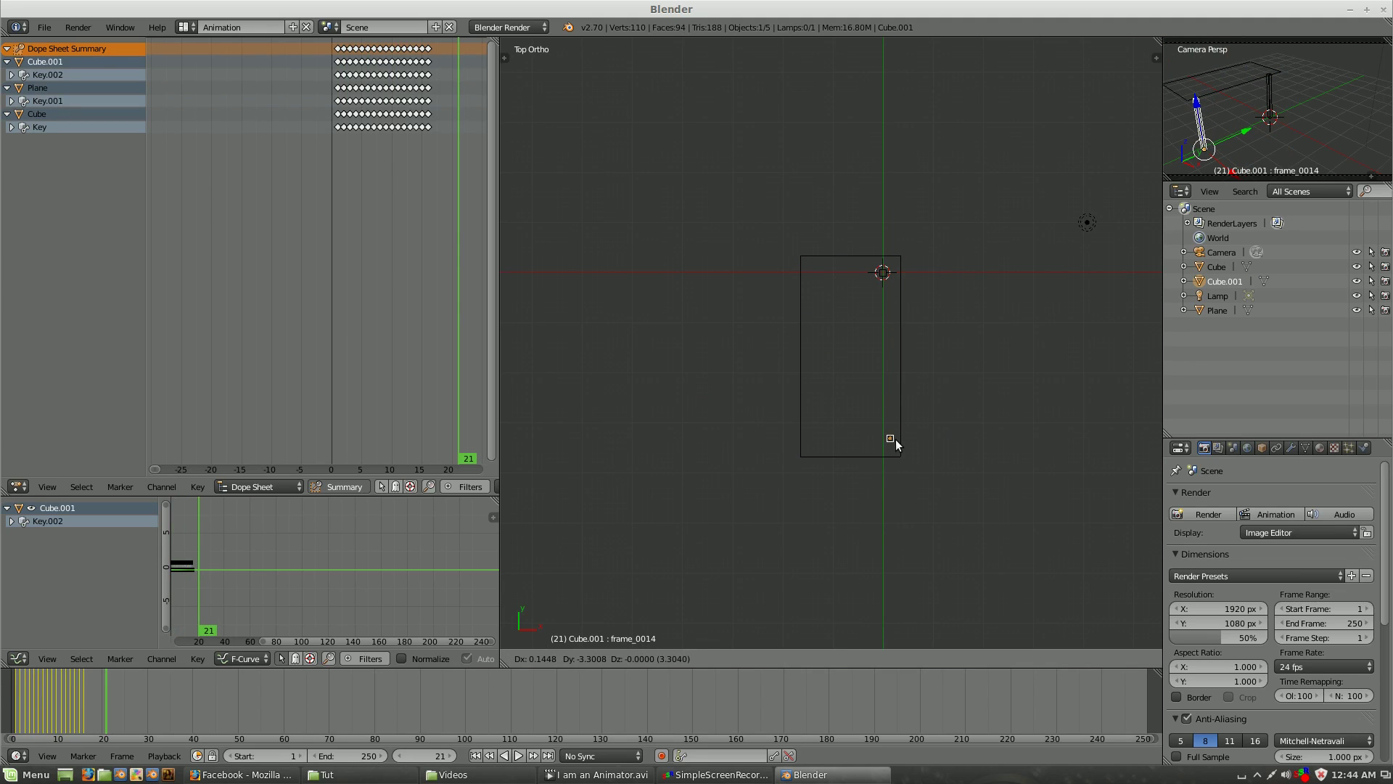
{"action": "key", "text": "y"}
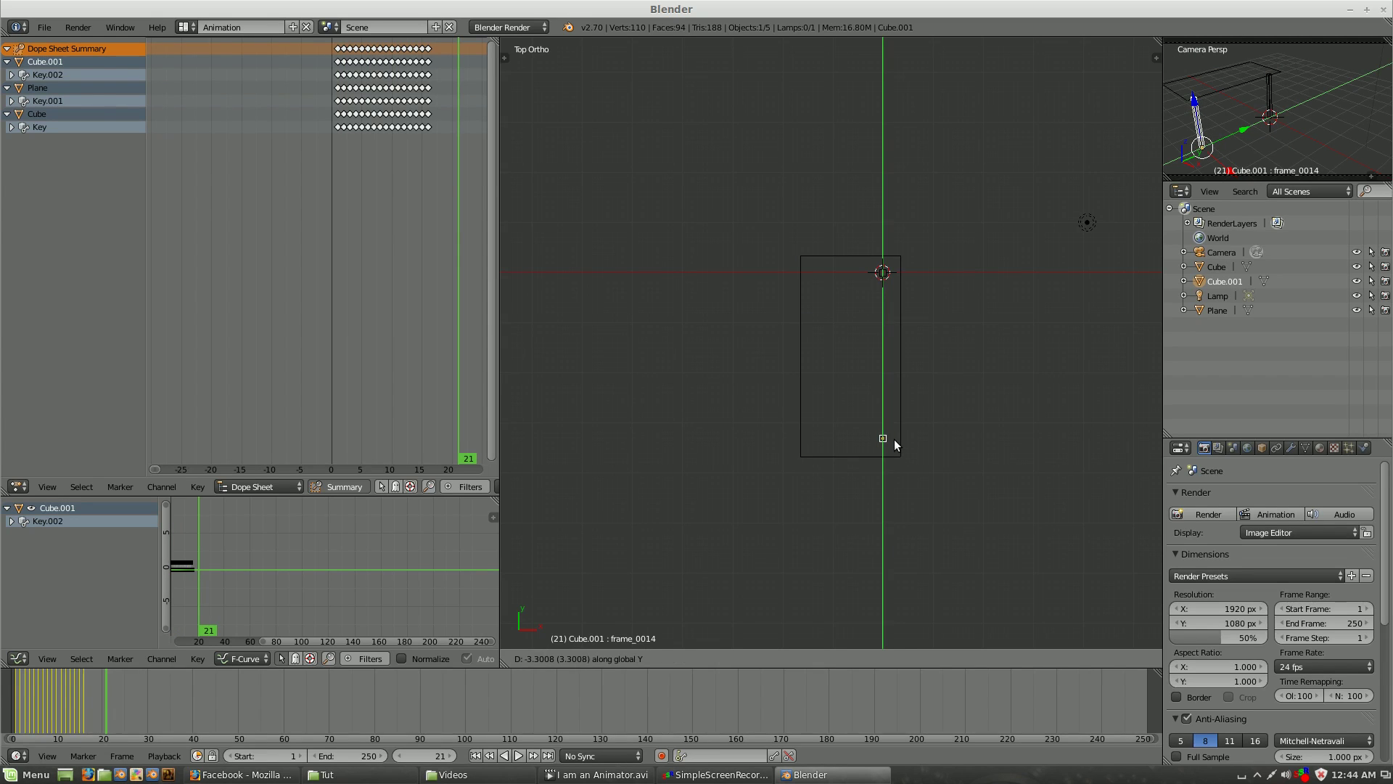
{"action": "left_click", "coordinate": [894, 439]}
Duplicate both legs along X to the other side, then select the top in solid view.
{"action": "right_click", "coordinate": [882, 278]}
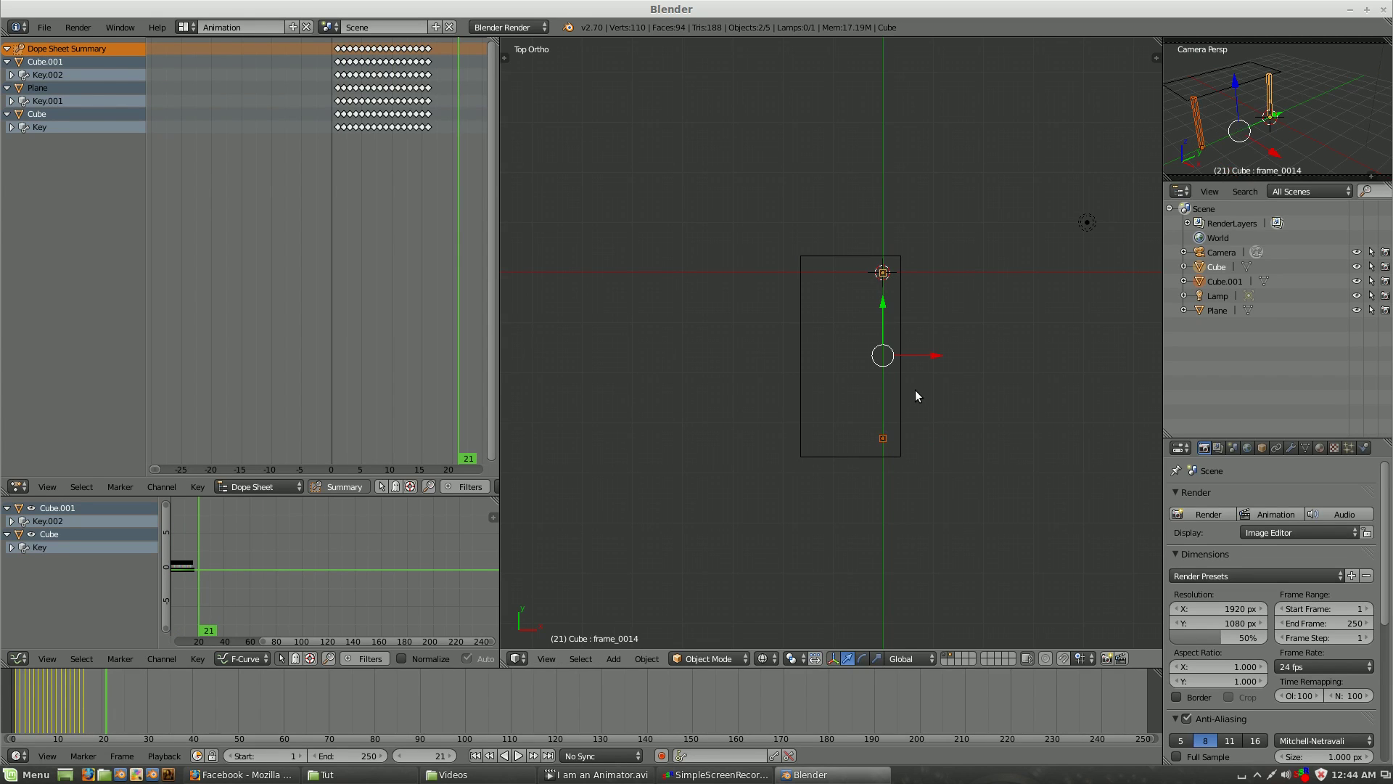
{"action": "key", "text": "shift+d"}
{"action": "key", "text": "x"}
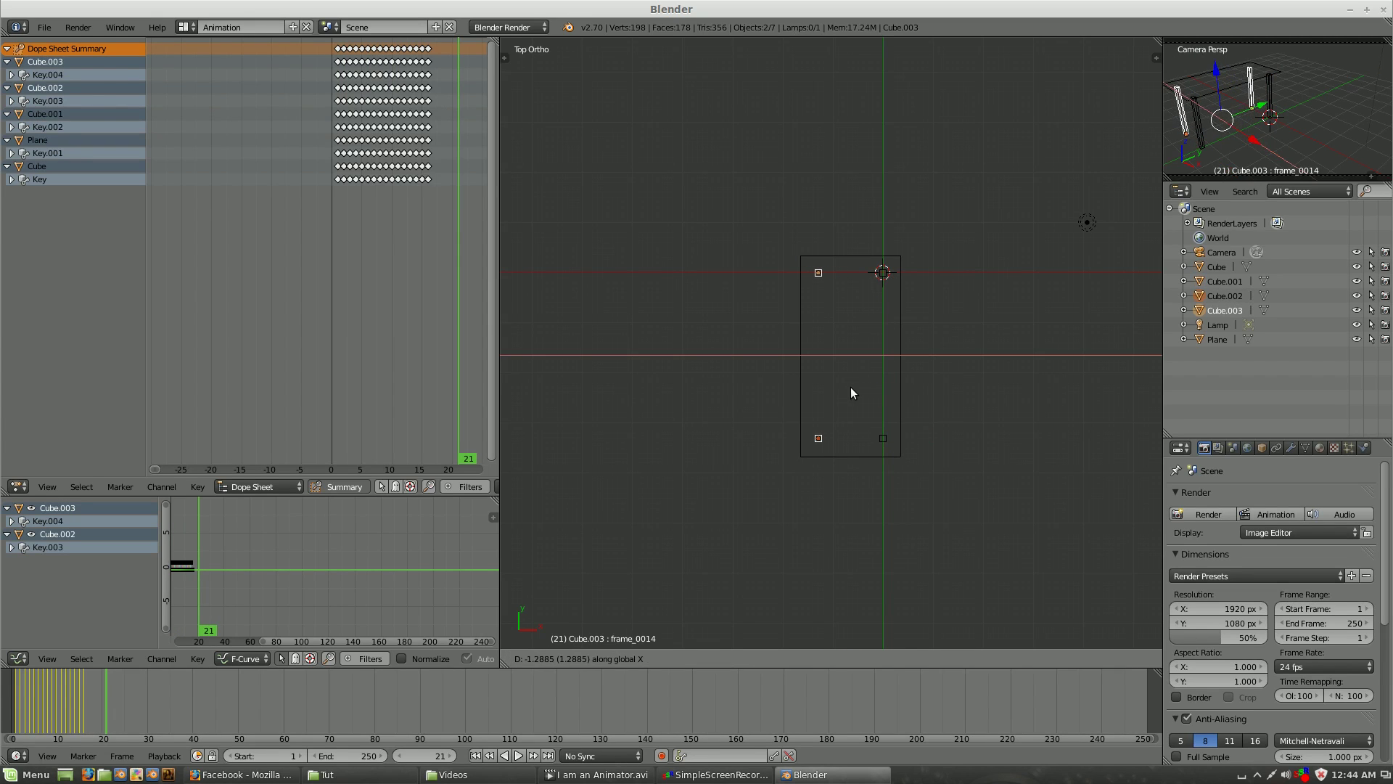
{"action": "left_click", "coordinate": [852, 389]}
{"action": "middle_click_drag", "start_coordinate": [852, 388], "coordinate": [959, 208]}
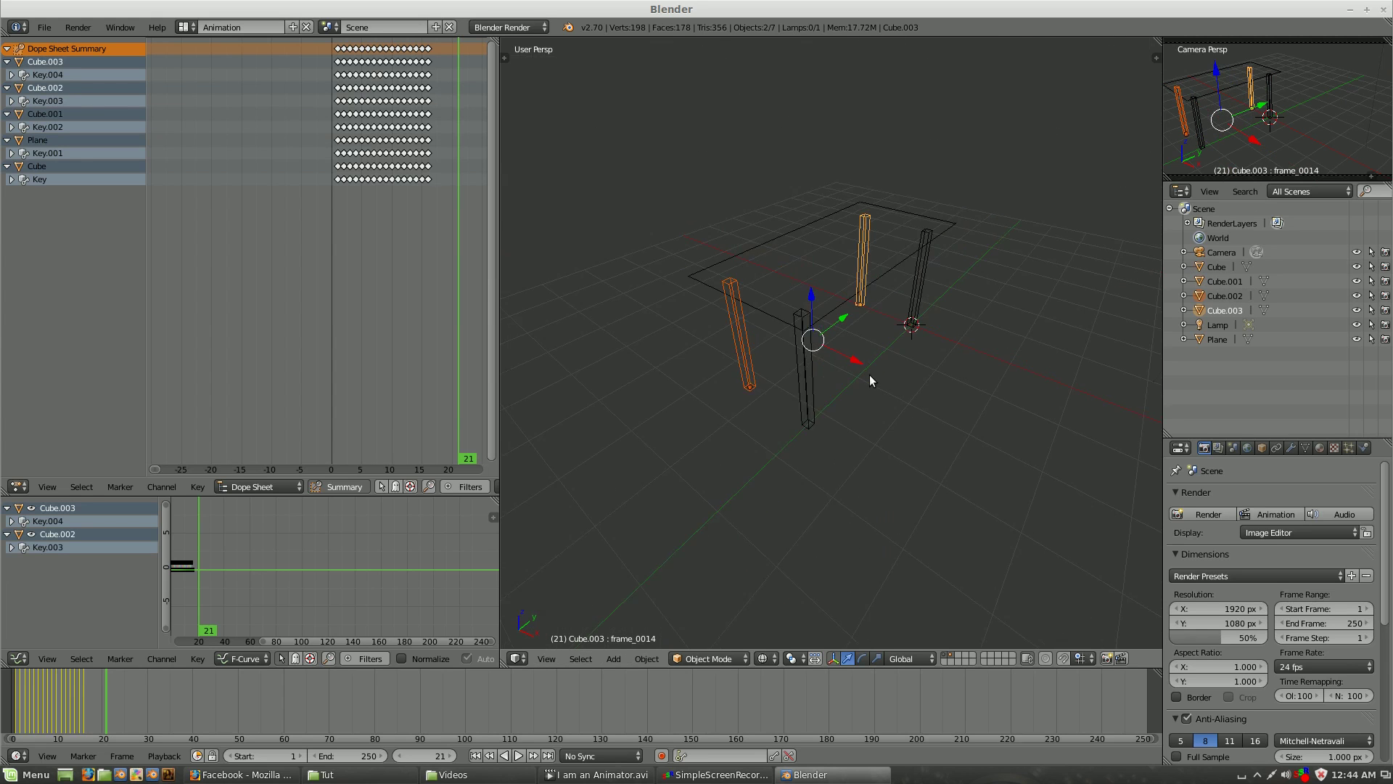
{"action": "right_click", "coordinate": [956, 214]}
{"action": "key", "text": "z"}
{"action": "middle_click_drag", "start_coordinate": [940, 371], "coordinate": [883, 346]}
Add a Solidify modifier to the table top with thickness 0.0630.
{"action": "left_click", "coordinate": [1291, 448]}
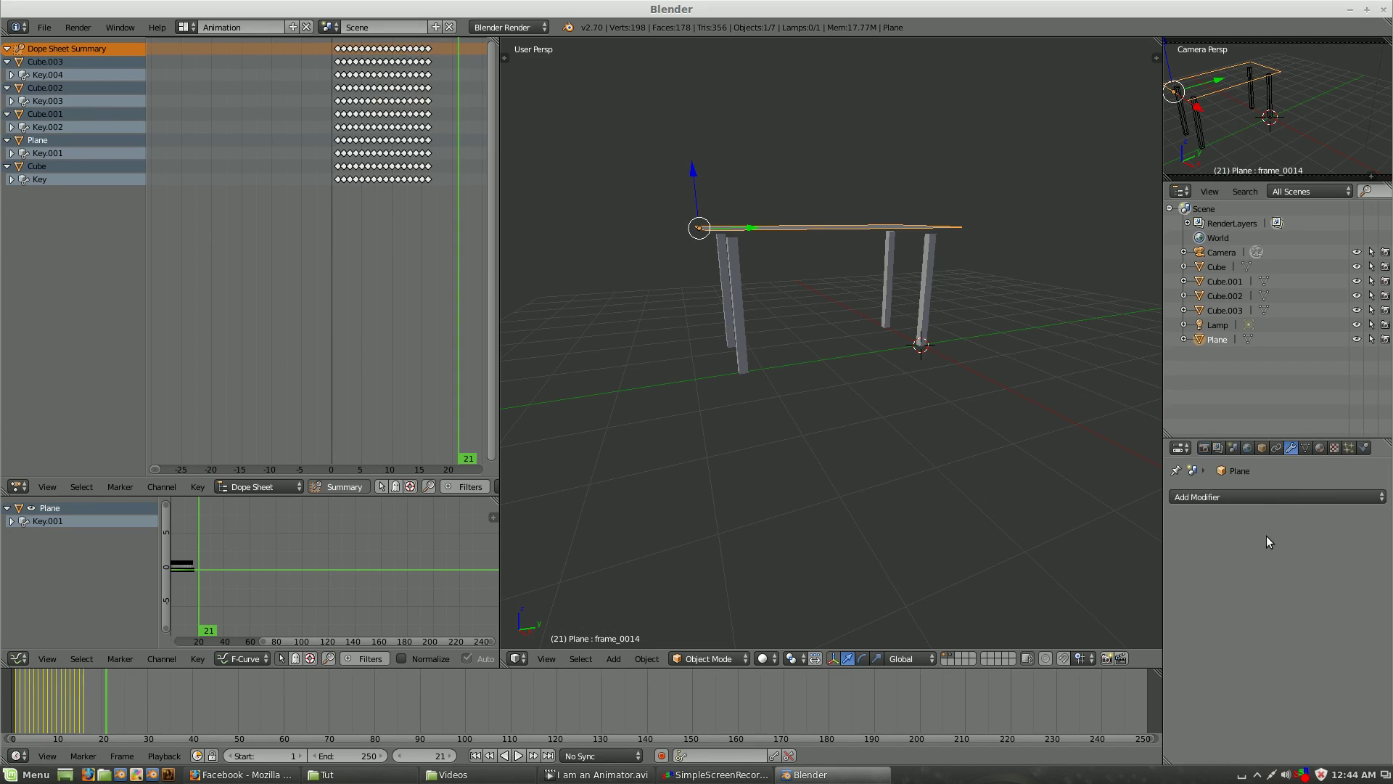
{"action": "left_click", "coordinate": [1267, 501]}
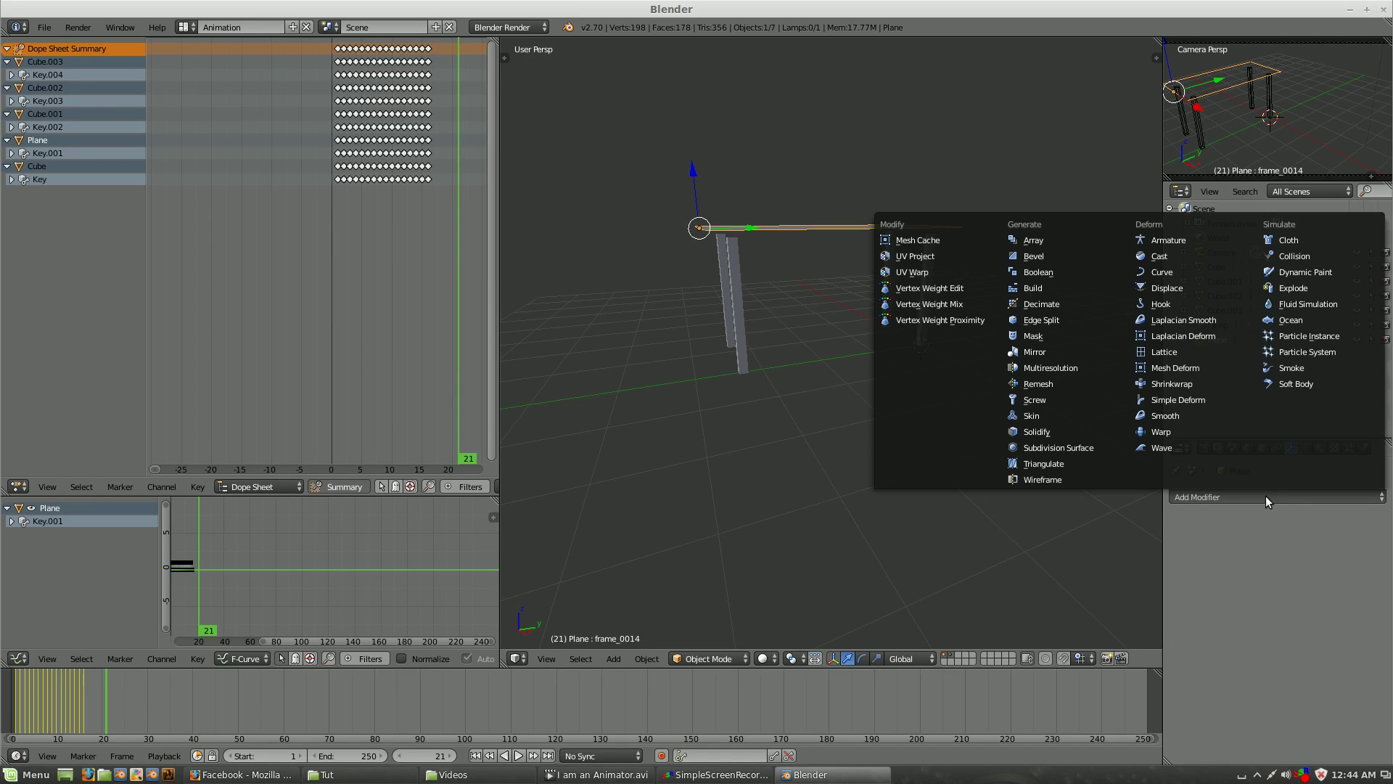
{"action": "left_click", "coordinate": [1088, 432]}
{"action": "mouse_move", "coordinate": [1219, 565]}
{"action": "left_mouse_down"}
{"action": "mouse_move", "coordinate": [1180, 602]}
{"action": "mouse_move", "coordinate": [1252, 565]}
{"action": "left_mouse_up"}
{"action": "mouse_move", "coordinate": [983, 482]}
{"action": "middle_mouse_down"}
{"action": "mouse_move", "coordinate": [807, 319]}
{"action": "mouse_move", "coordinate": [927, 402]}
{"action": "middle_mouse_up"}
{"action": "scroll", "coordinate": [814, 299], "scroll_direction": "up", "scroll_amount": 3}
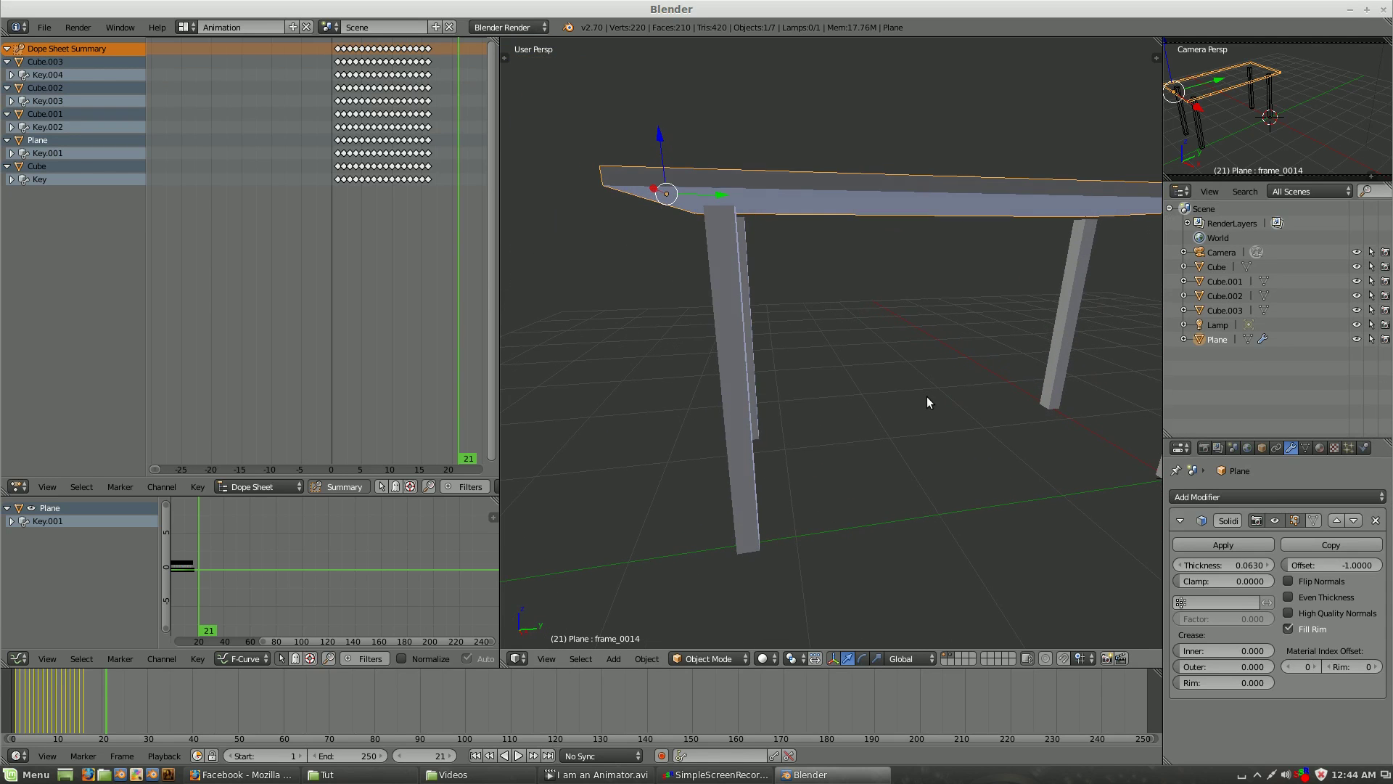
Lower the table top slightly onto the legs in right side view.
{"action": "key", "text": "KP_3"}
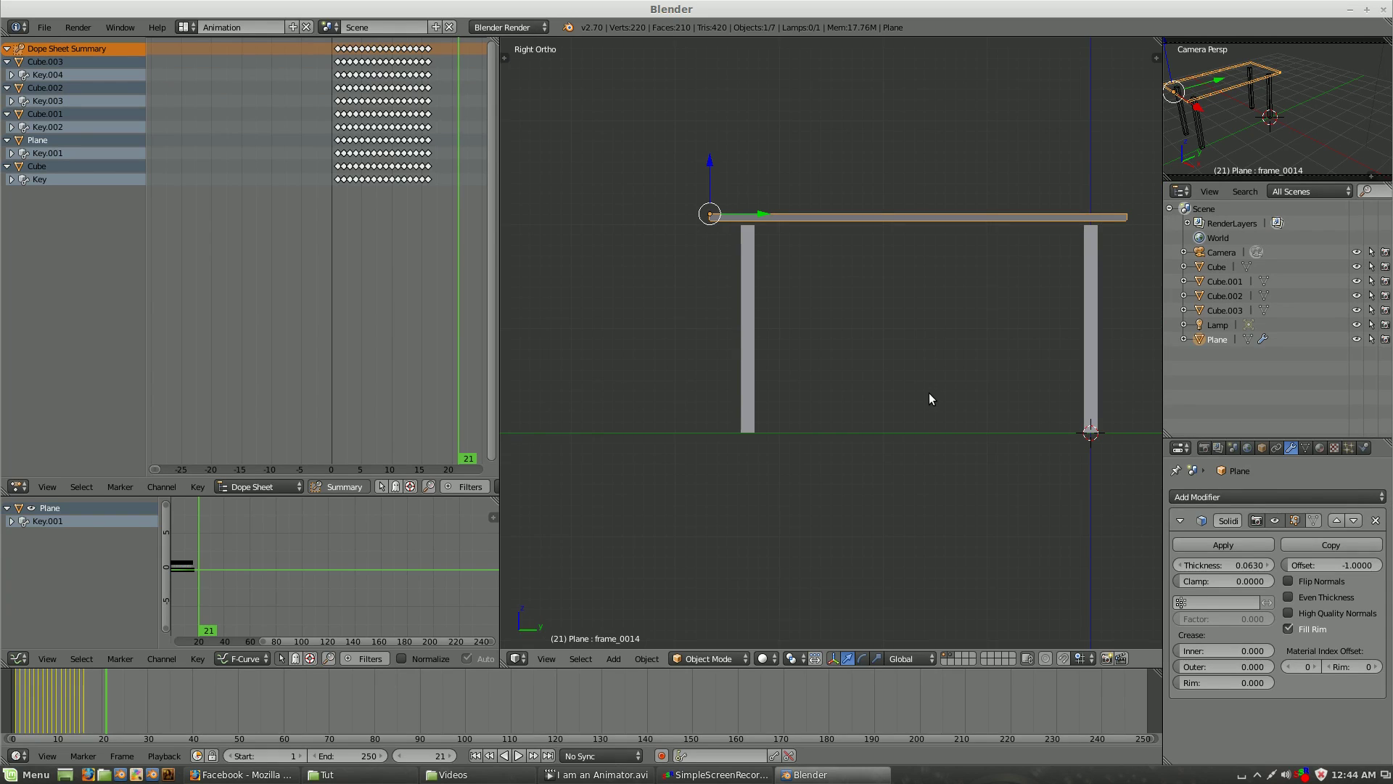
{"action": "left_click_drag", "start_coordinate": [709, 163], "coordinate": [709, 168]}
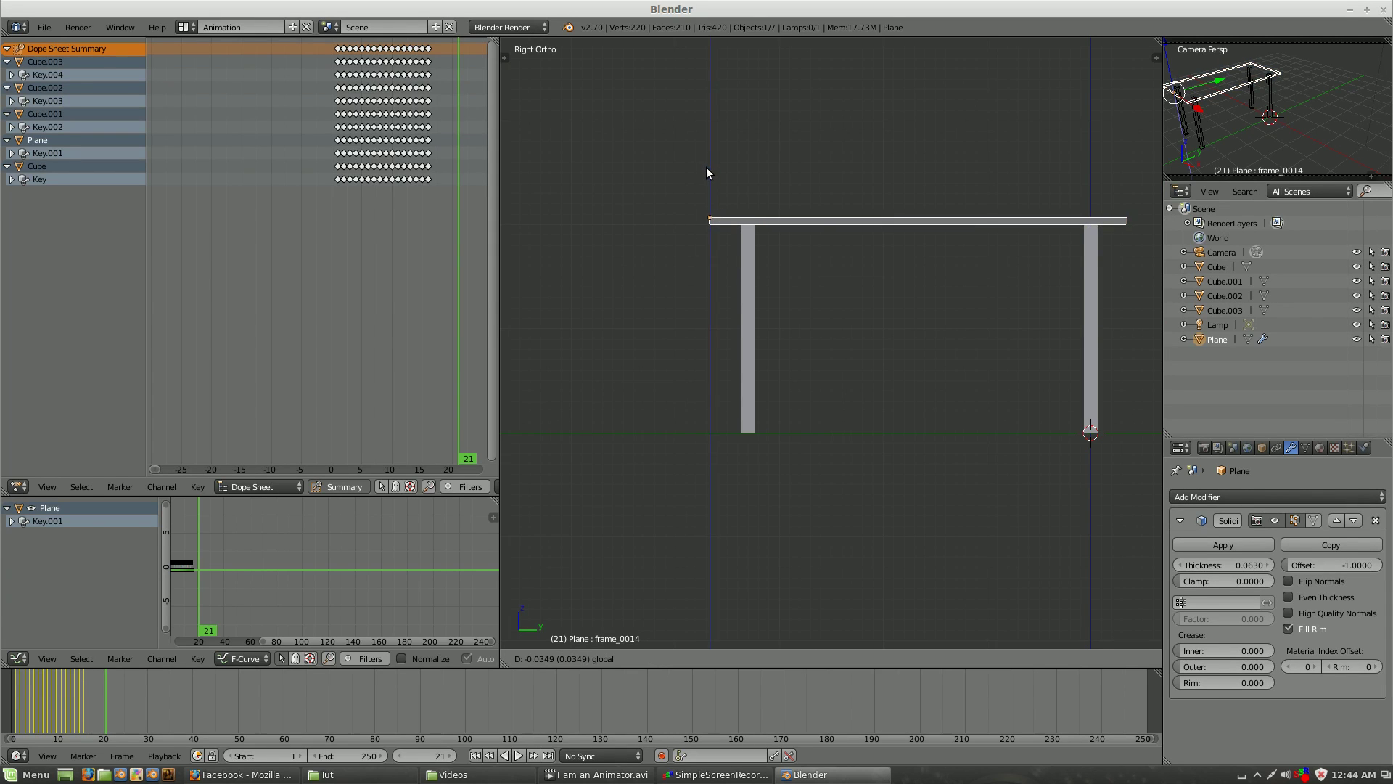
{"action": "mouse_move", "coordinate": [766, 270]}
{"action": "middle_mouse_down"}
{"action": "mouse_move", "coordinate": [757, 374]}
{"action": "mouse_move", "coordinate": [681, 559]}
{"action": "middle_mouse_up"}
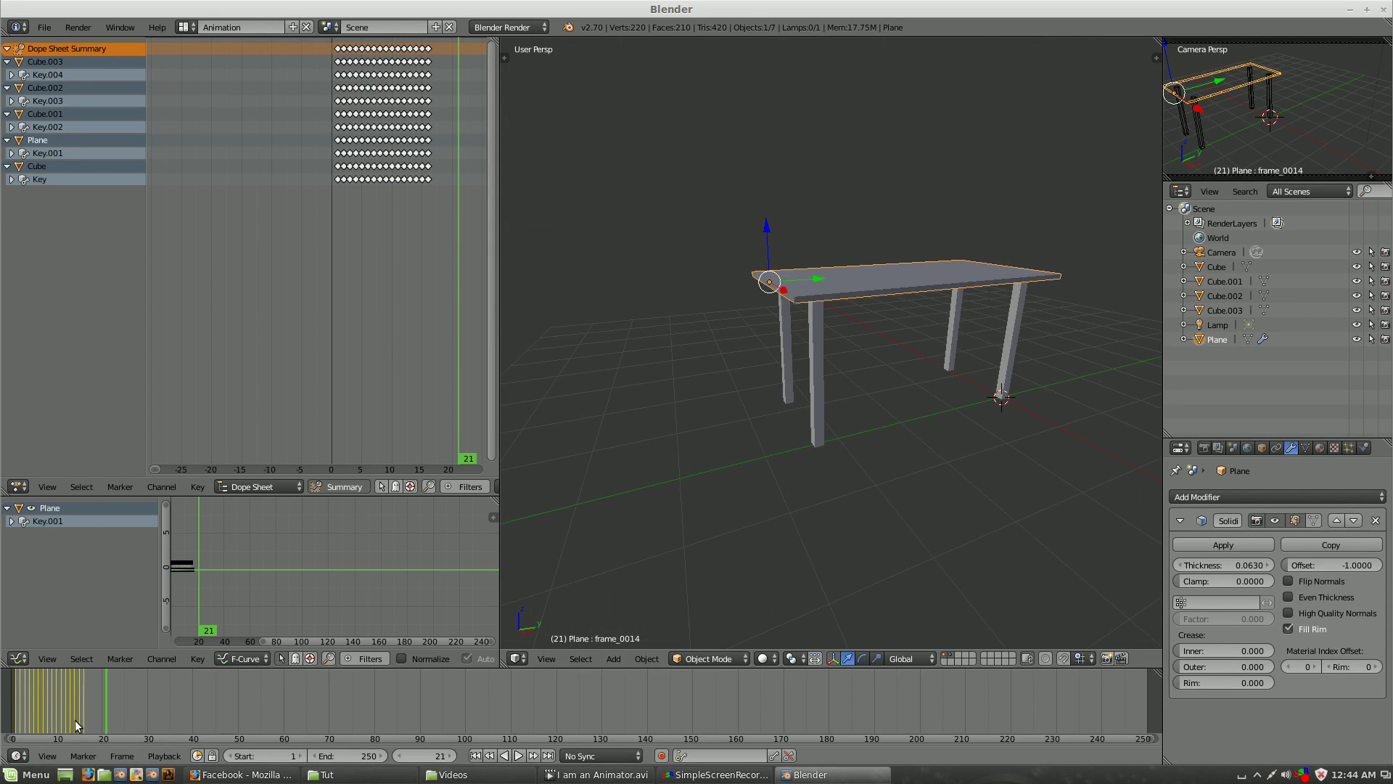
Scrub to frame 10 to check the shapes and pick out the left legs.
{"action": "left_click", "coordinate": [17, 693]}
{"action": "mouse_move", "coordinate": [16, 693]}
{"action": "left_mouse_down"}
{"action": "mouse_move", "coordinate": [62, 724]}
{"action": "mouse_move", "coordinate": [28, 733]}
{"action": "mouse_move", "coordinate": [82, 735]}
{"action": "left_mouse_up"}
{"action": "middle_click_drag", "start_coordinate": [865, 475], "coordinate": [882, 330]}
{"action": "right_click", "coordinate": [883, 330]}
{"action": "right_click", "coordinate": [926, 349]}
{"action": "right_click", "coordinate": [887, 330]}
{"action": "right_click", "coordinate": [938, 358]}
{"action": "right_click", "coordinate": [739, 398]}
{"action": "right_click", "coordinate": [706, 368], "text": "shift"}
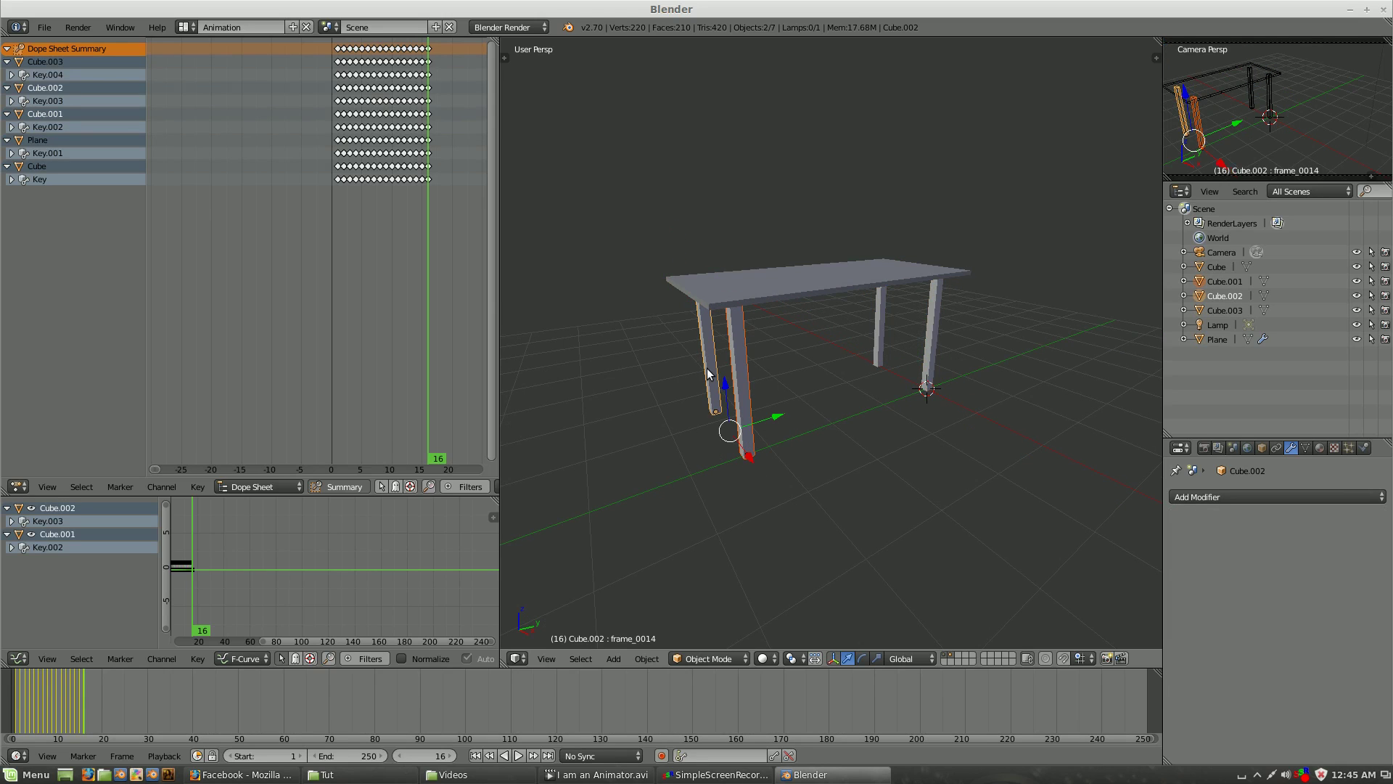
Shift the front-left and back-left legs' keyframes 5 frames later.
{"action": "right_click", "coordinate": [847, 287]}
{"action": "right_click", "coordinate": [732, 395]}
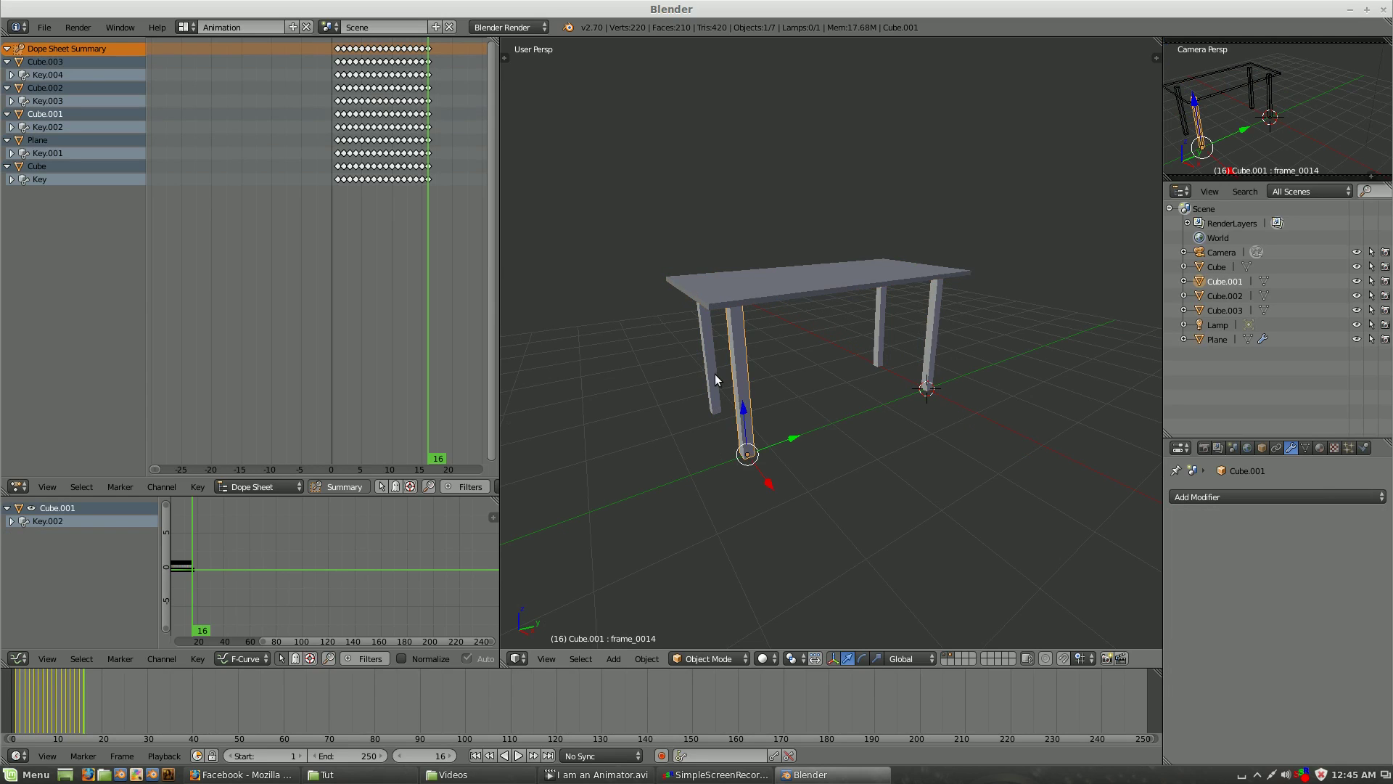
{"action": "right_click", "coordinate": [713, 372], "text": "shift"}
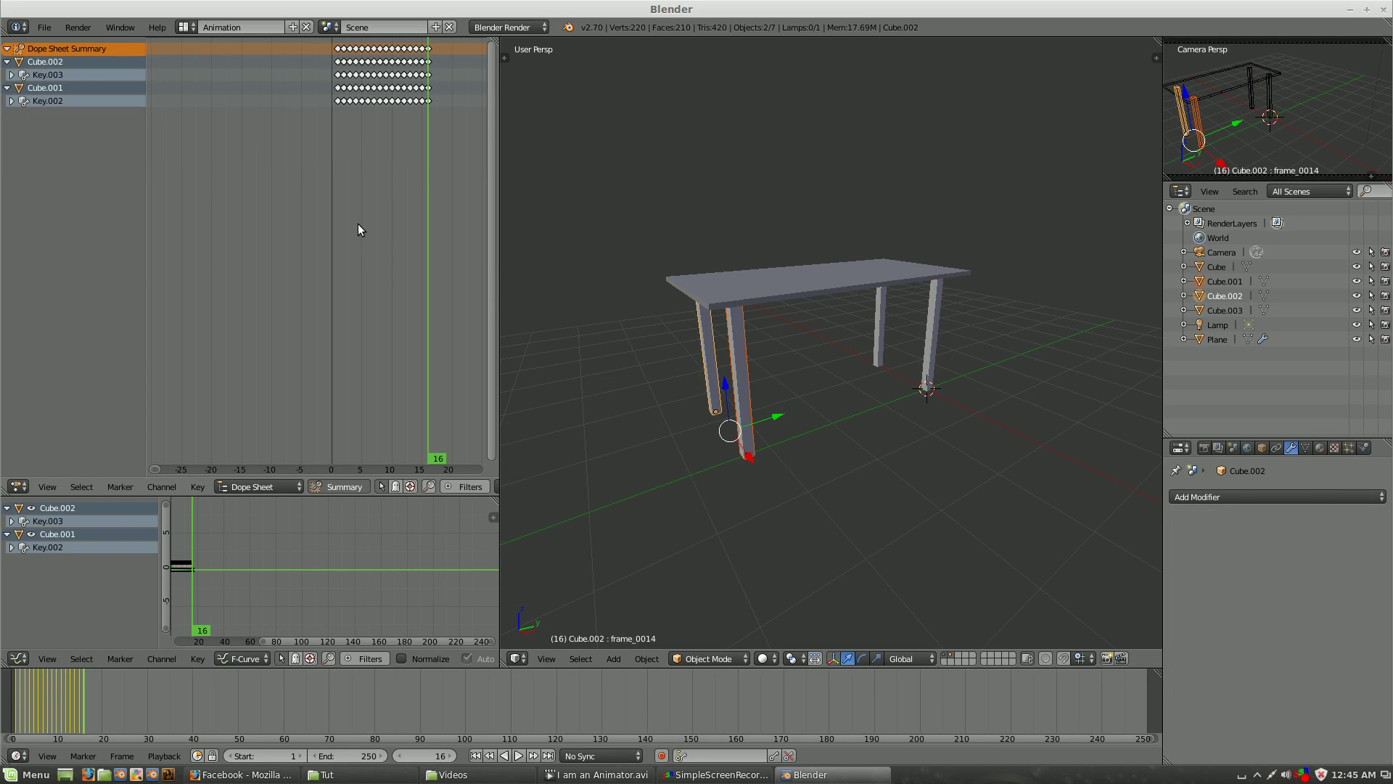
{"action": "key", "text": "a"}
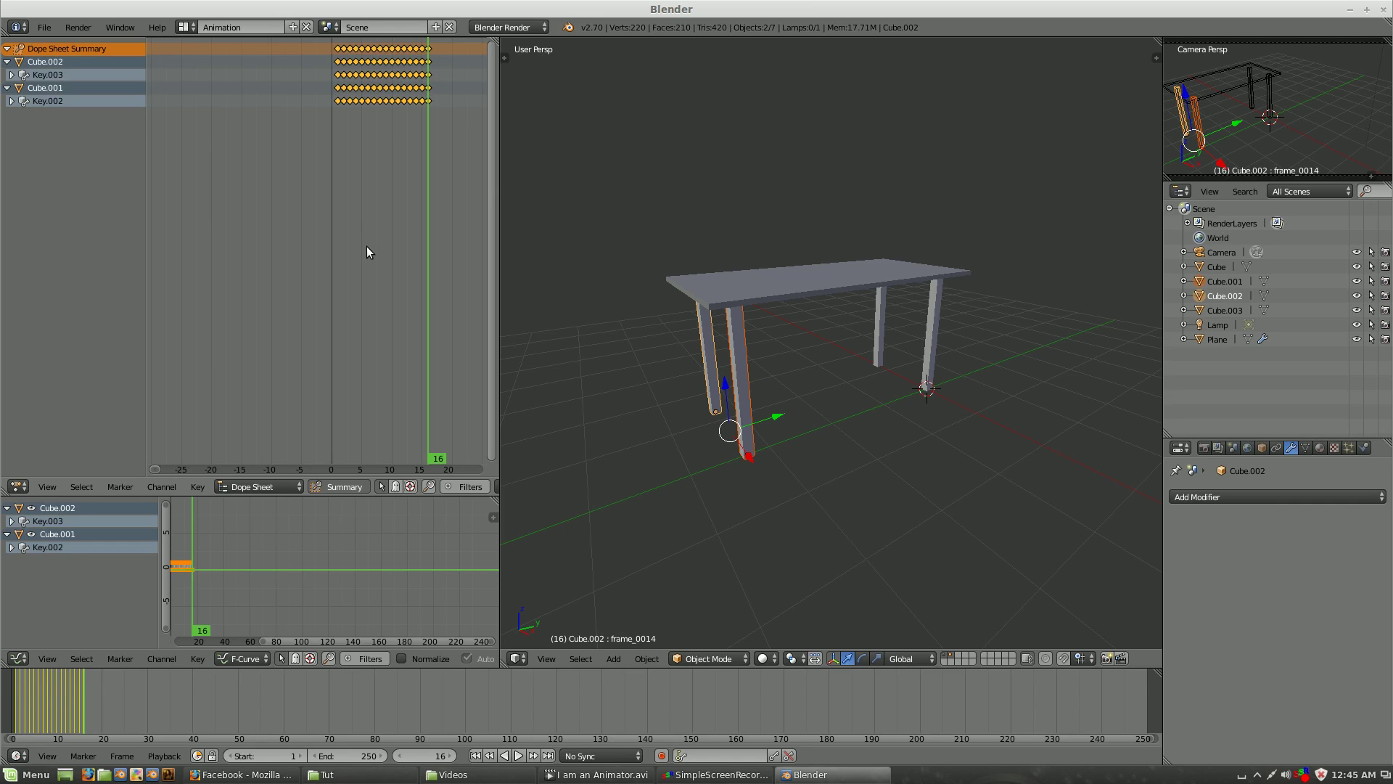
{"action": "type", "text": "g"}
{"action": "type", "text": "5"}
{"action": "key", "text": "Return"}
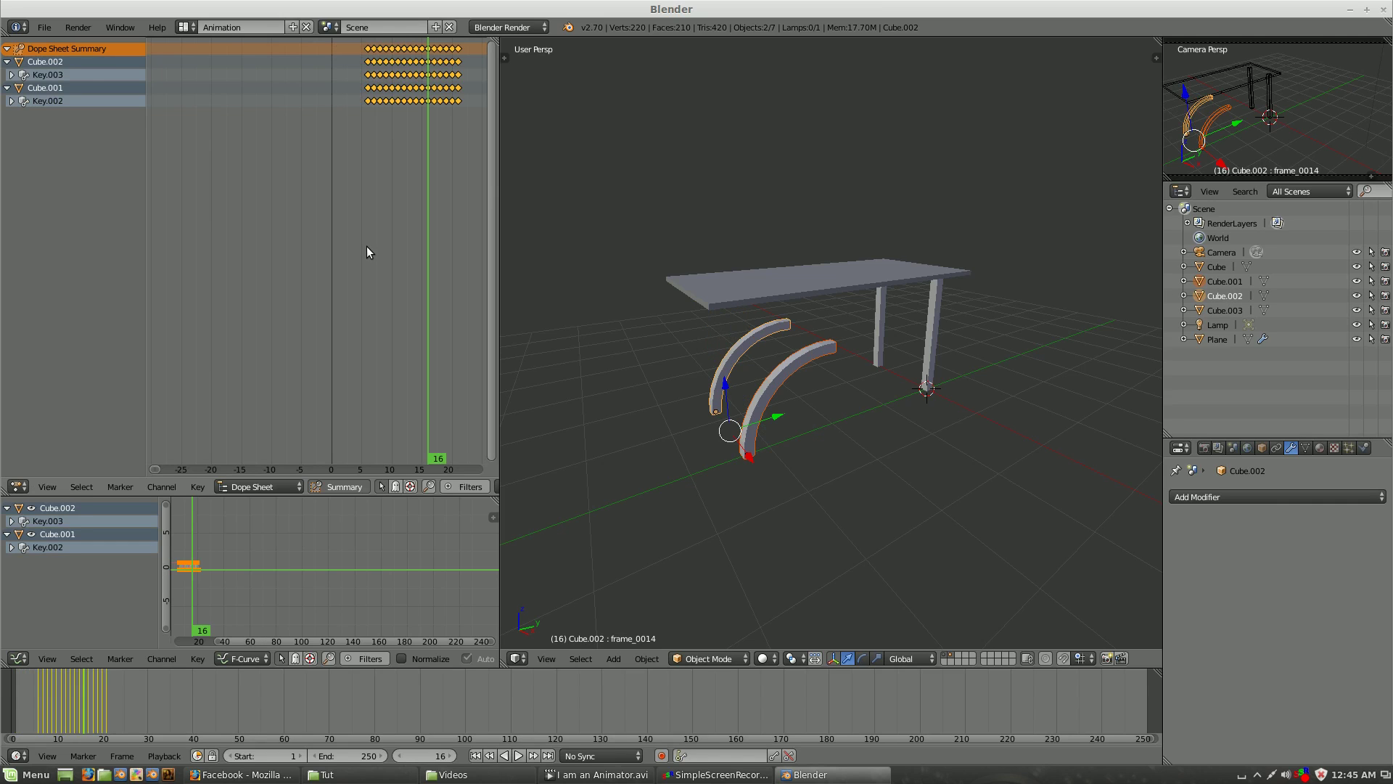
Shift the table top's keyframes 8 frames later and scrub to watch it unbend.
{"action": "right_click", "coordinate": [872, 300]}
{"action": "key", "text": "a"}
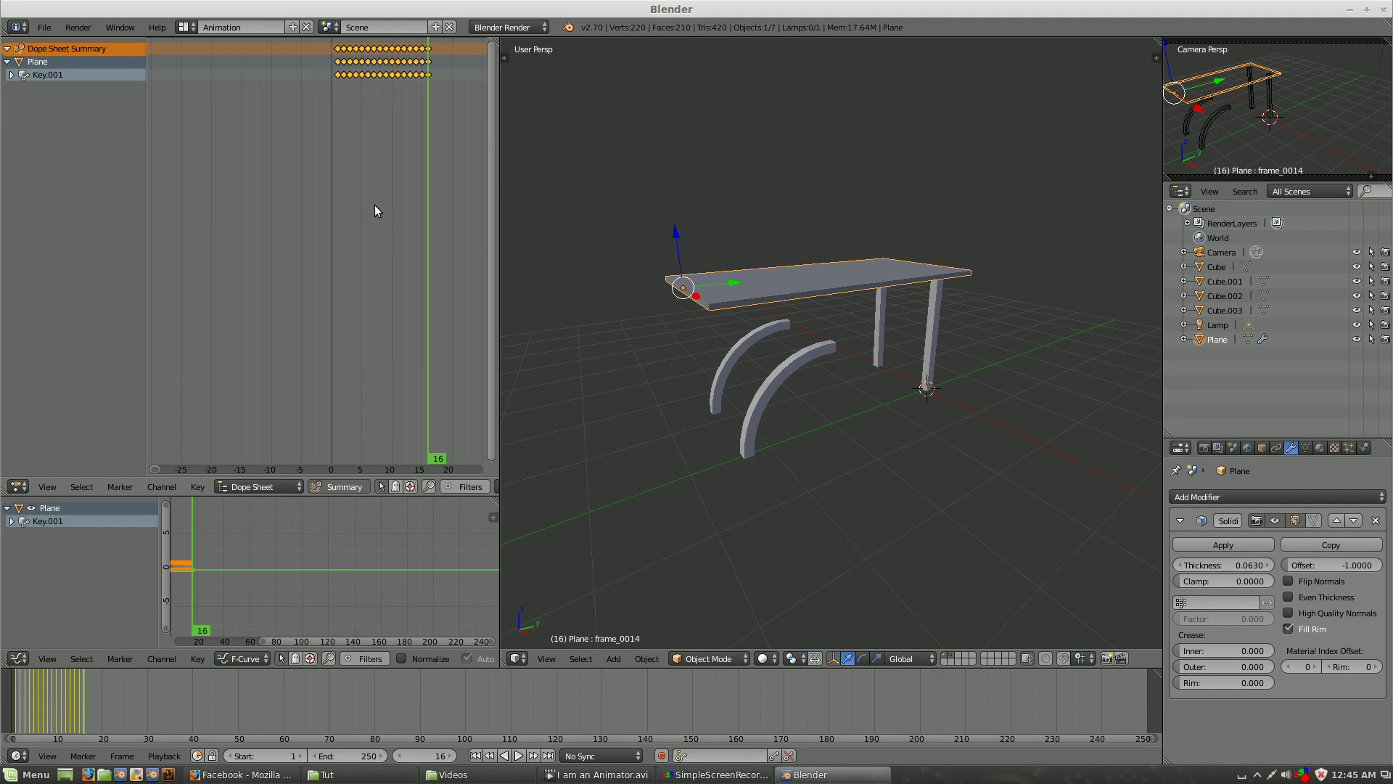
{"action": "type", "text": "g8"}
{"action": "key", "text": "Return"}
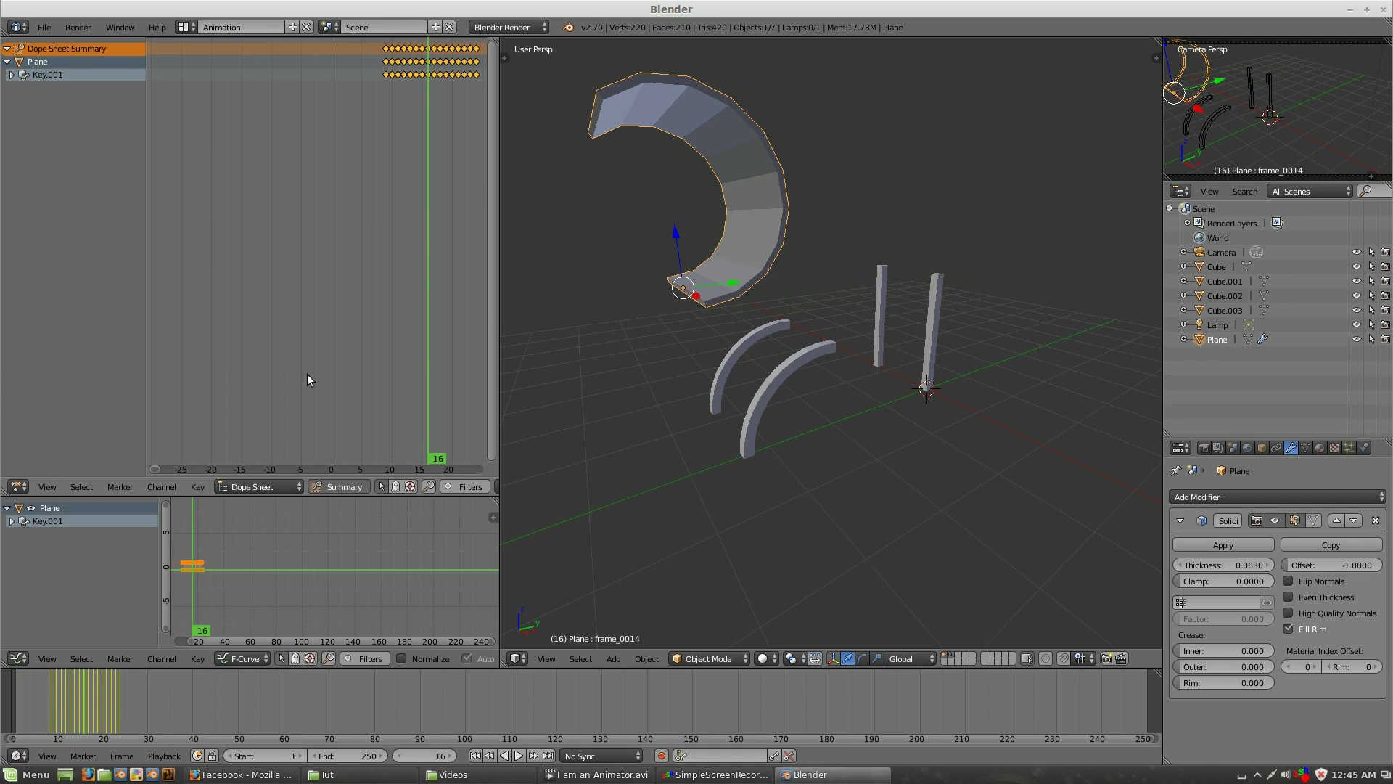
{"action": "left_click_drag", "start_coordinate": [23, 703], "coordinate": [127, 721]}
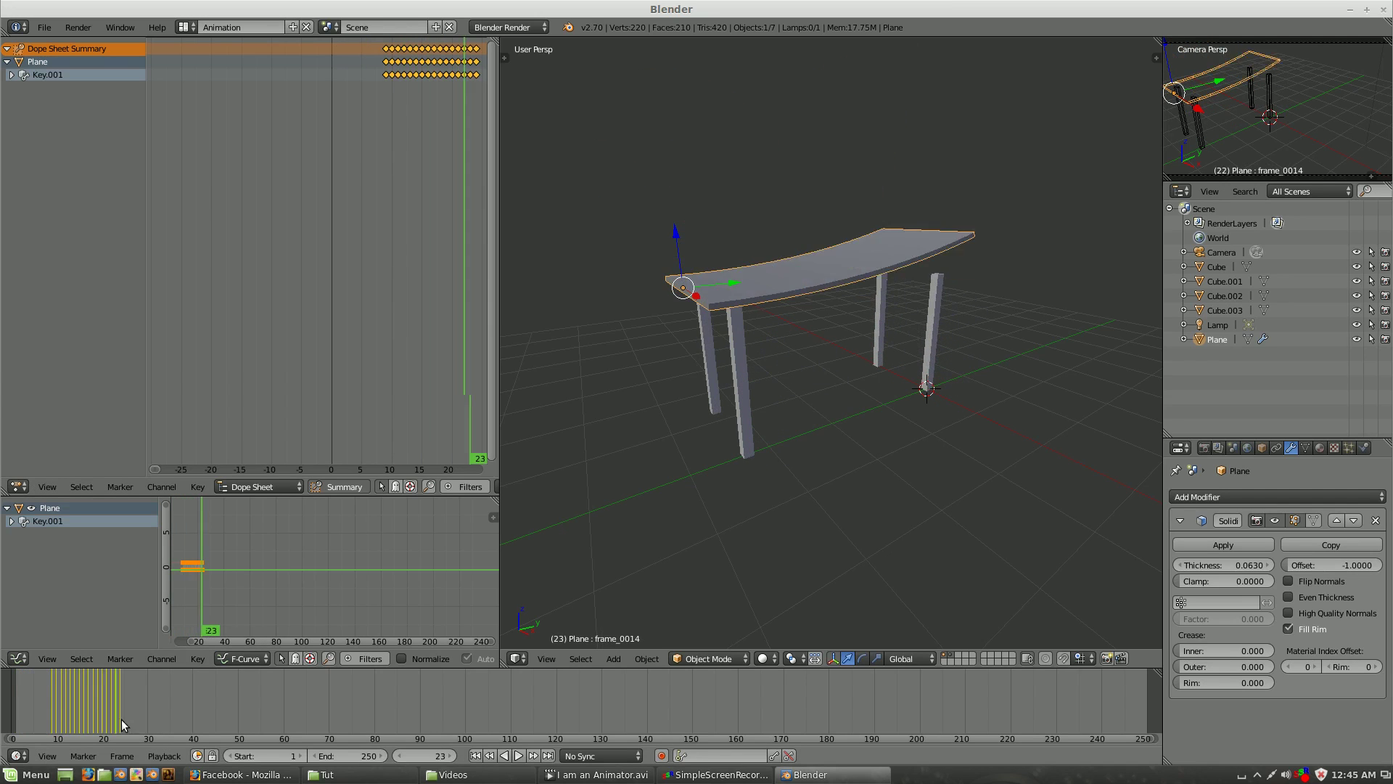
{"action": "mouse_move", "coordinate": [128, 721]}
{"action": "left_mouse_down"}
{"action": "mouse_move", "coordinate": [84, 701]}
{"action": "mouse_move", "coordinate": [129, 714]}
{"action": "left_mouse_up"}
{"action": "middle_click_drag", "start_coordinate": [843, 499], "coordinate": [782, 481]}
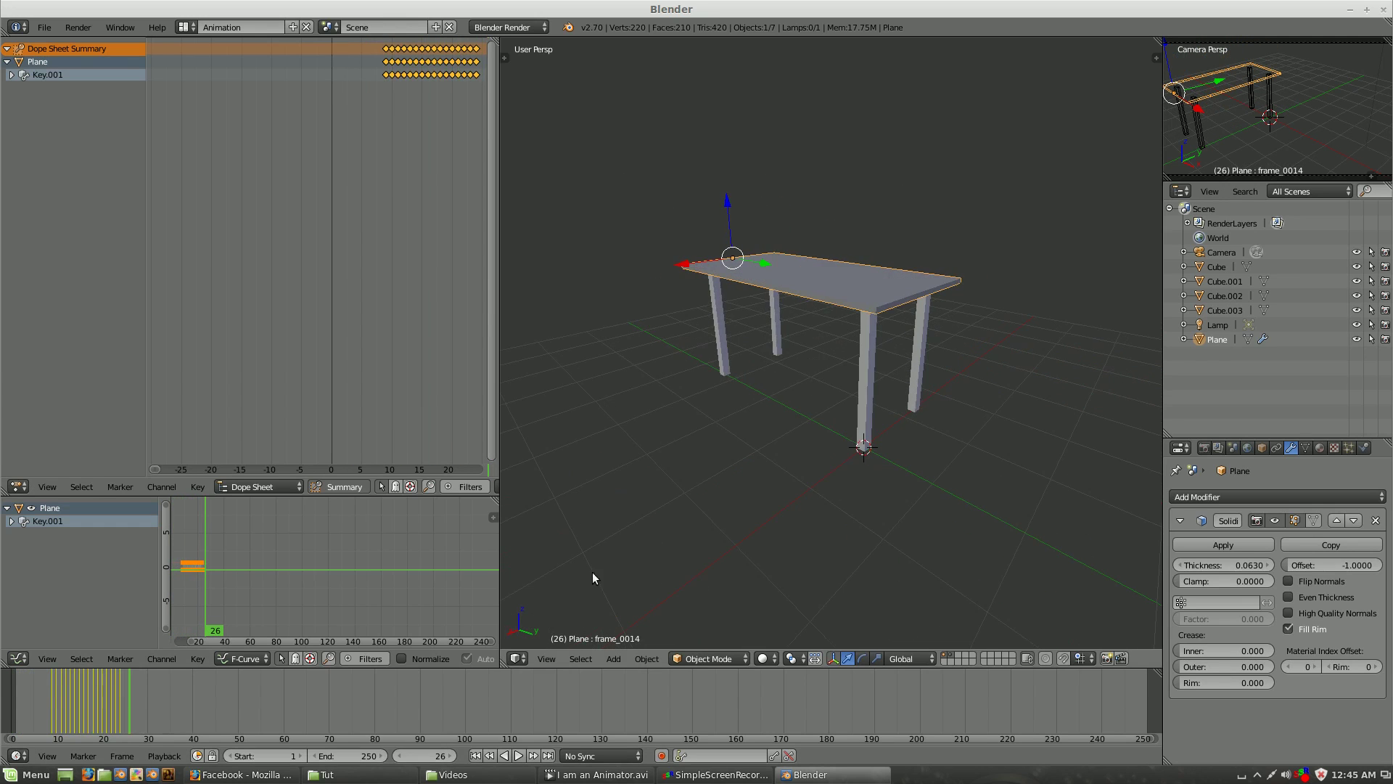